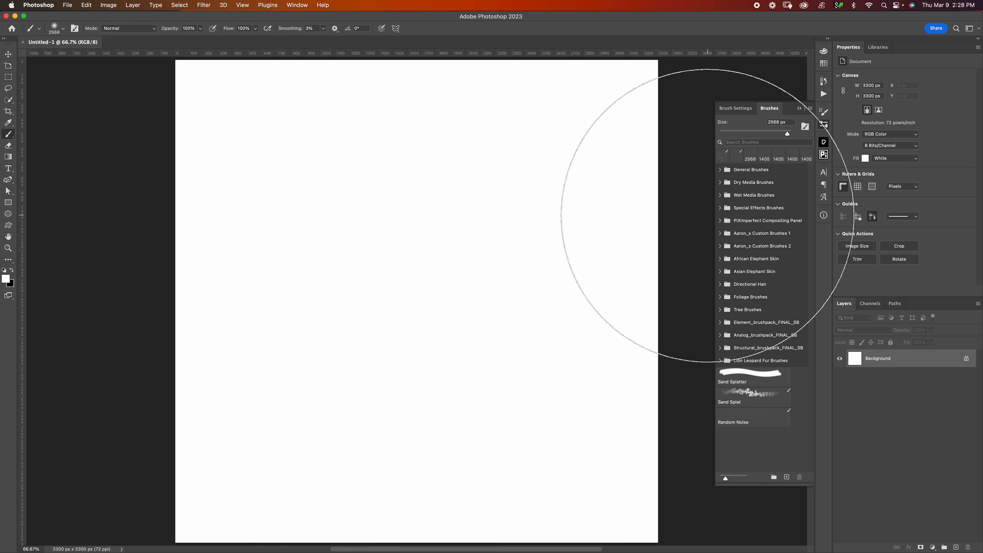
Step: Look through the presets in the General Brushes group and collapse it again
{"action": "left_click", "coordinate": [726, 174]}
{"action": "left_click", "coordinate": [720, 171]}
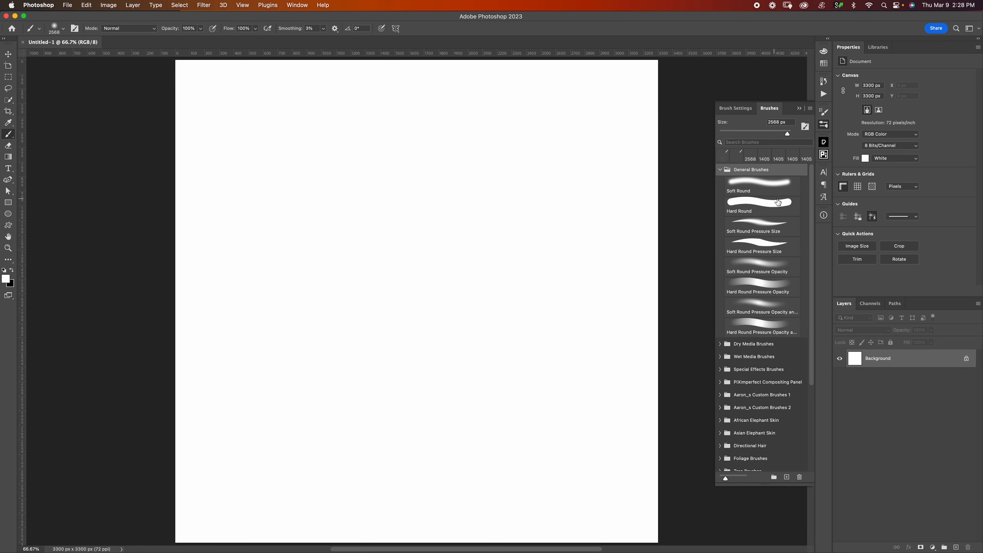
{"action": "left_click", "coordinate": [766, 225]}
{"action": "left_click", "coordinate": [720, 170]}
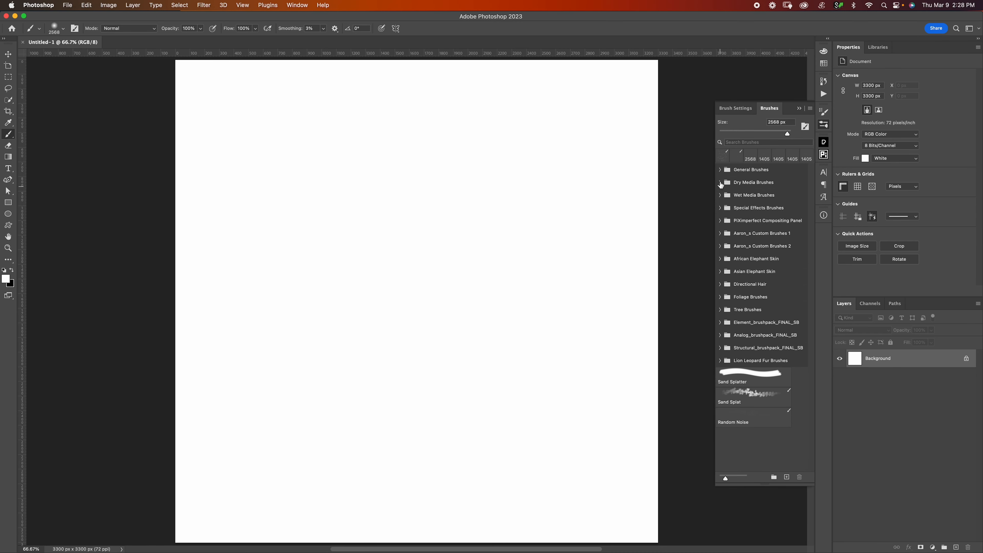
{"action": "mouse_move", "coordinate": [367, 255]}
{"action": "left_mouse_down"}
{"action": "mouse_move", "coordinate": [495, 224]}
{"action": "mouse_move", "coordinate": [380, 246]}
{"action": "mouse_move", "coordinate": [371, 231]}
{"action": "left_mouse_up"}
Step: Search the Pexels stock photos for "spatter"
{"action": "left_click", "coordinate": [824, 143]}
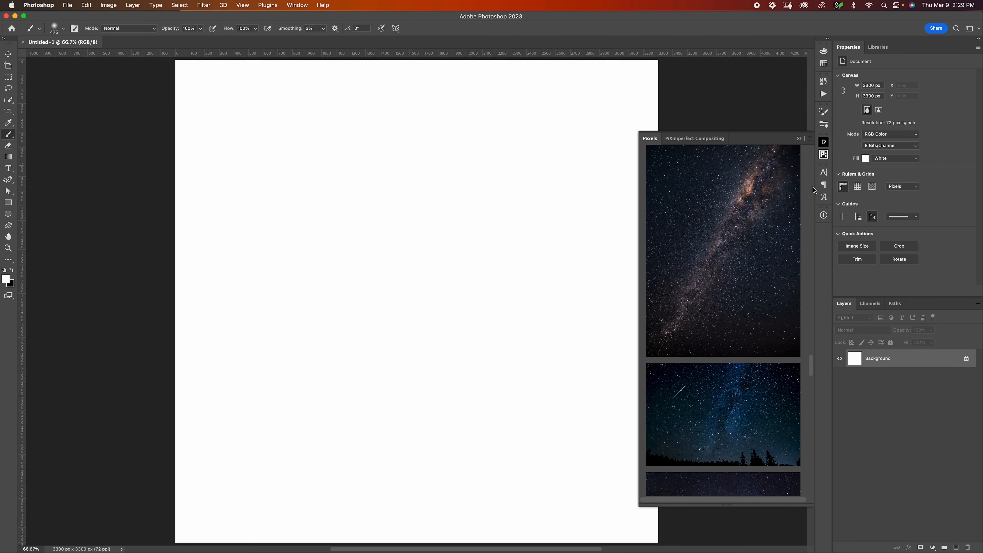
{"action": "left_click_drag", "start_coordinate": [812, 366], "coordinate": [830, 149]}
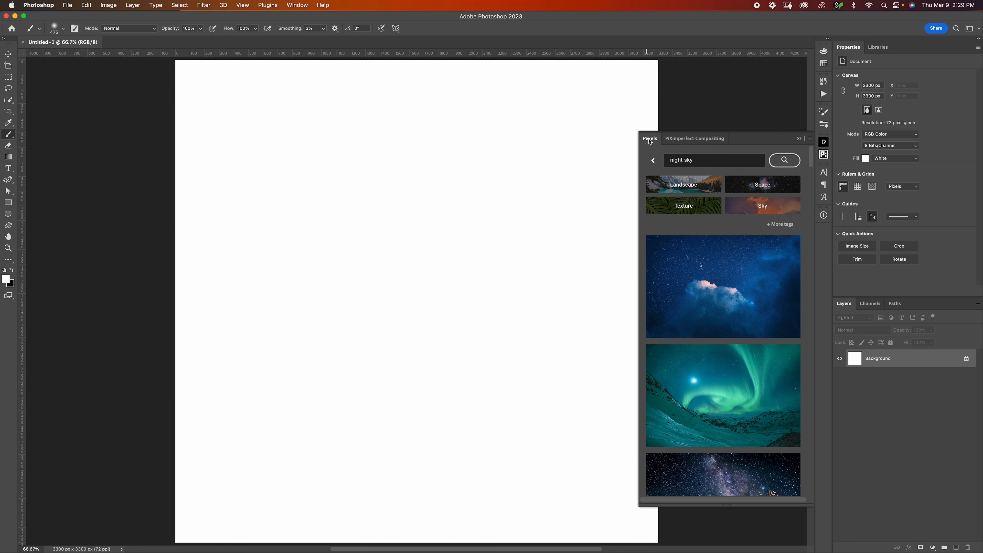
{"action": "triple_click", "coordinate": [680, 164]}
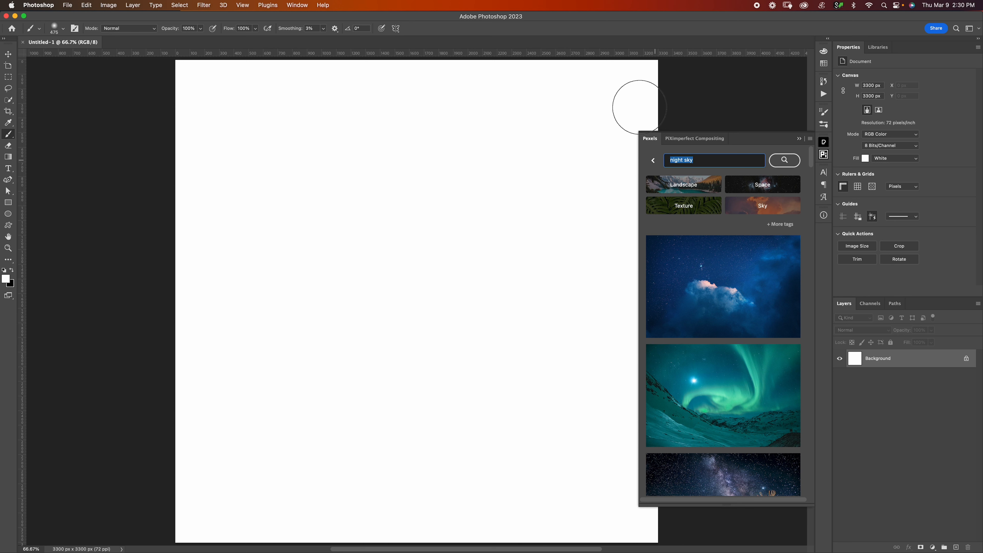
{"action": "type", "text": "spatter"}
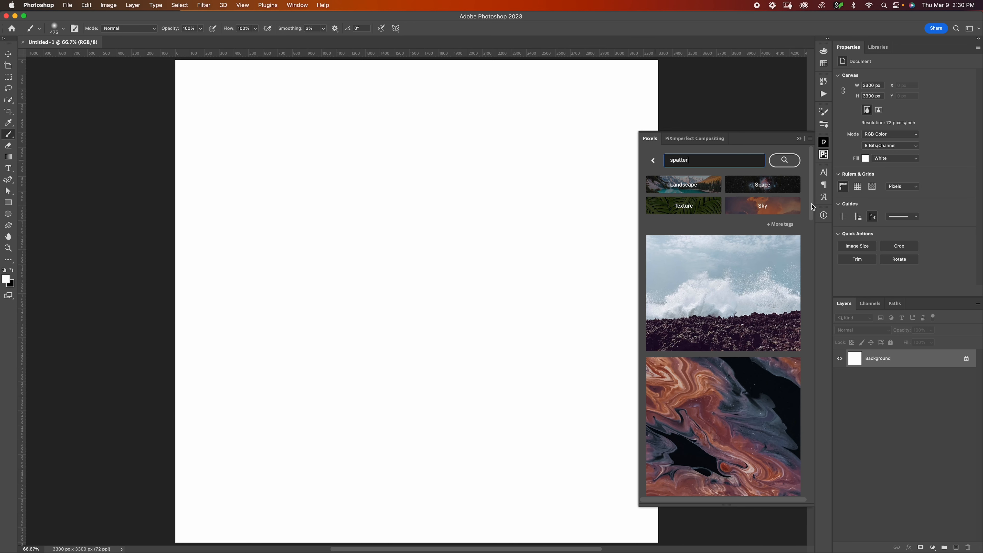
Step: Place the black-and-white photo of paint-spattered shoes from the Pexels search results into the document
{"action": "scroll", "coordinate": [811, 204], "scroll_direction": "down", "scroll_amount": 3}
{"action": "scroll", "coordinate": [775, 181], "scroll_direction": "up", "scroll_amount": 3}
{"action": "left_click_drag", "start_coordinate": [815, 208], "coordinate": [801, 454]}
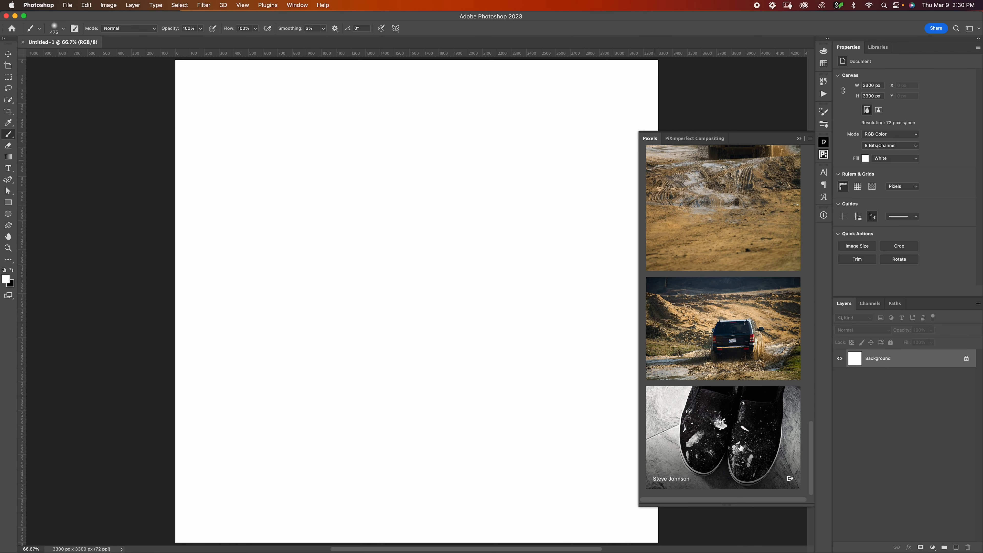
{"action": "left_click", "coordinate": [759, 445]}
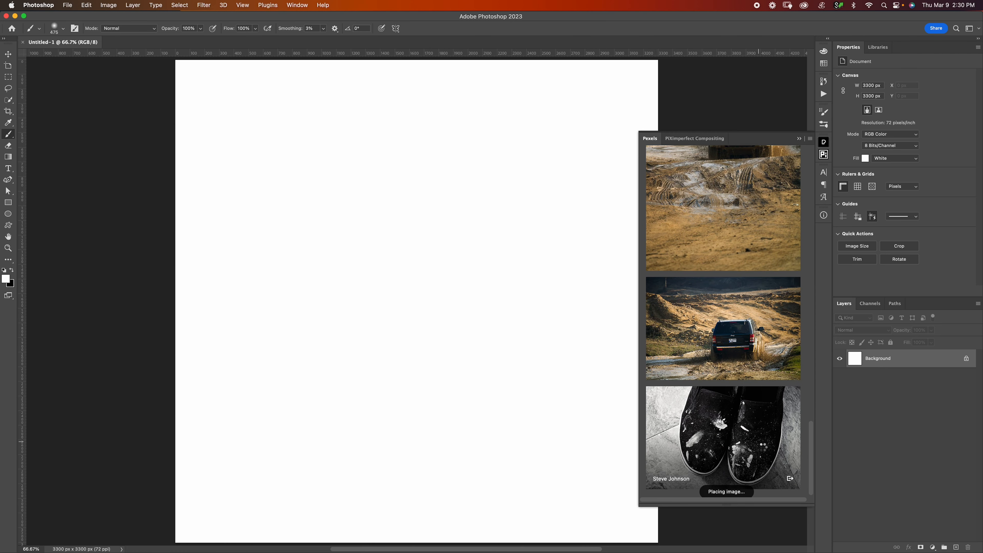
{"action": "left_click", "coordinate": [824, 142]}
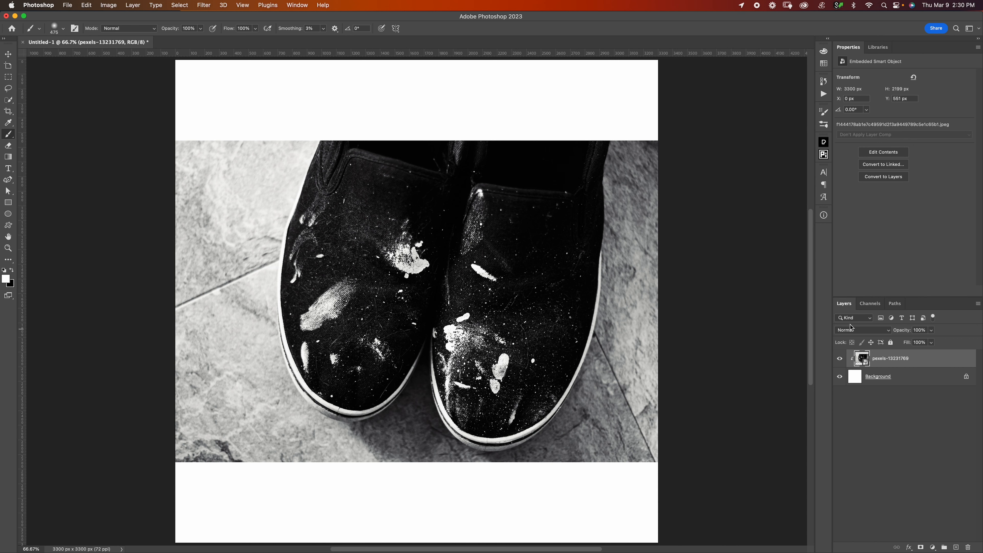
Step: Scale the placed shoe photo up to about 4498 × 2998 px and shift it left on the canvas
{"action": "key", "text": "ctrl+t"}
{"action": "left_click_drag", "start_coordinate": [662, 308], "coordinate": [566, 266]}
{"action": "key", "text": "Return"}
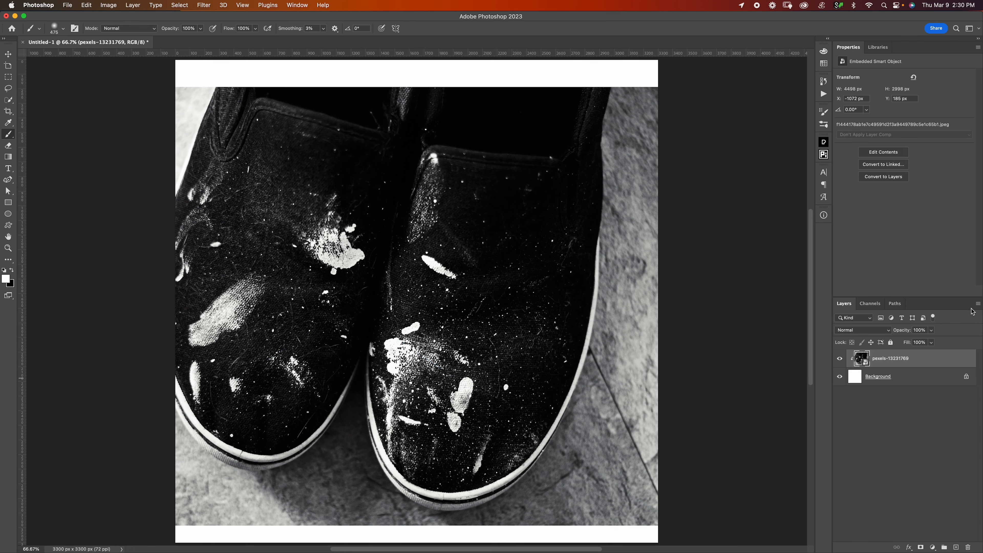
Step: Flatten the shoe photo and the white background into a single Background layer
{"action": "left_click", "coordinate": [978, 303]}
{"action": "key", "text": "Escape"}
{"action": "left_click", "coordinate": [824, 144]}
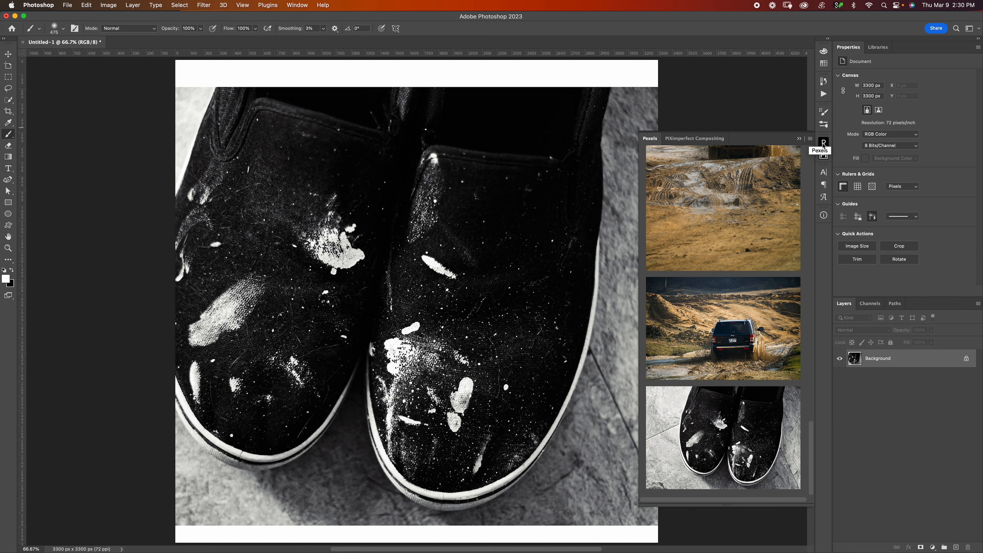
{"action": "left_click", "coordinate": [823, 143]}
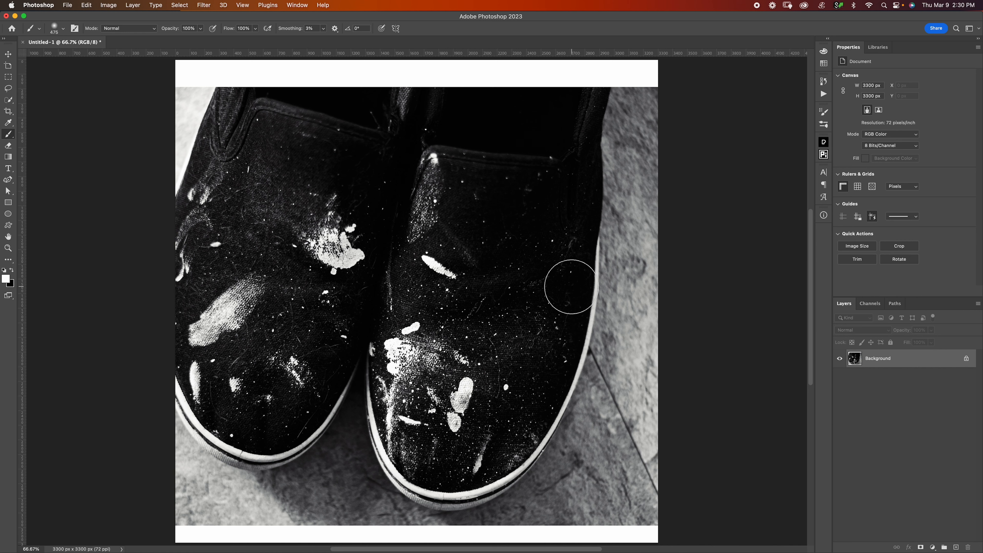
Step: Examine the paint speckles on the right shoe up close for an area of fine, scattered dots
{"action": "key", "text": "z"}
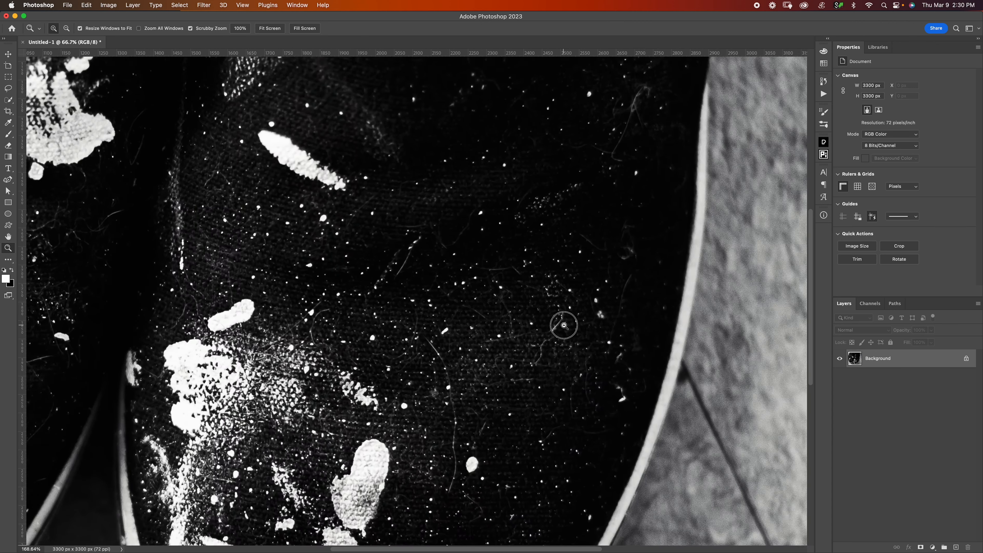
{"action": "mouse_move", "coordinate": [559, 327]}
{"action": "left_mouse_down"}
{"action": "mouse_move", "coordinate": [575, 281]}
{"action": "mouse_move", "coordinate": [500, 411]}
{"action": "left_mouse_up"}
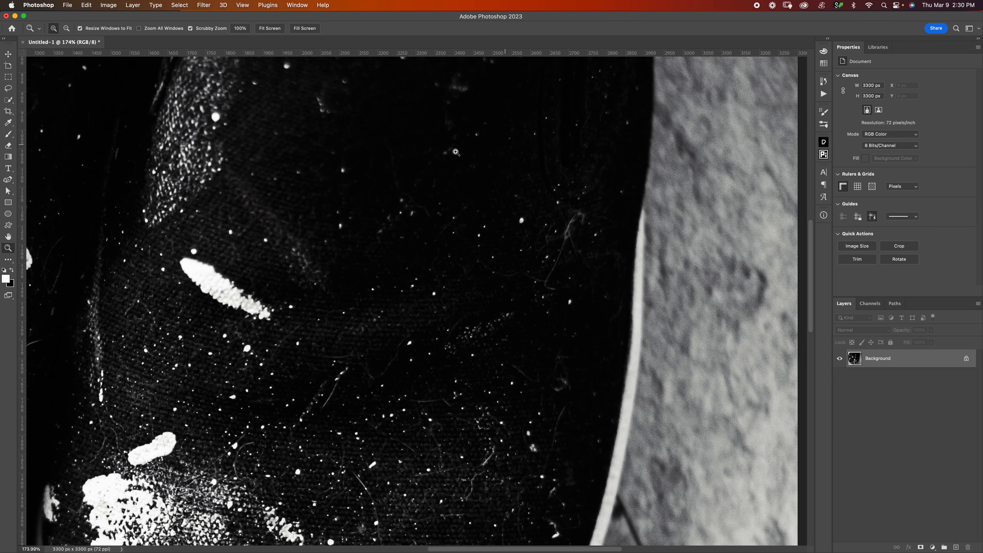
{"action": "left_click_drag", "start_coordinate": [551, 329], "coordinate": [581, 100]}
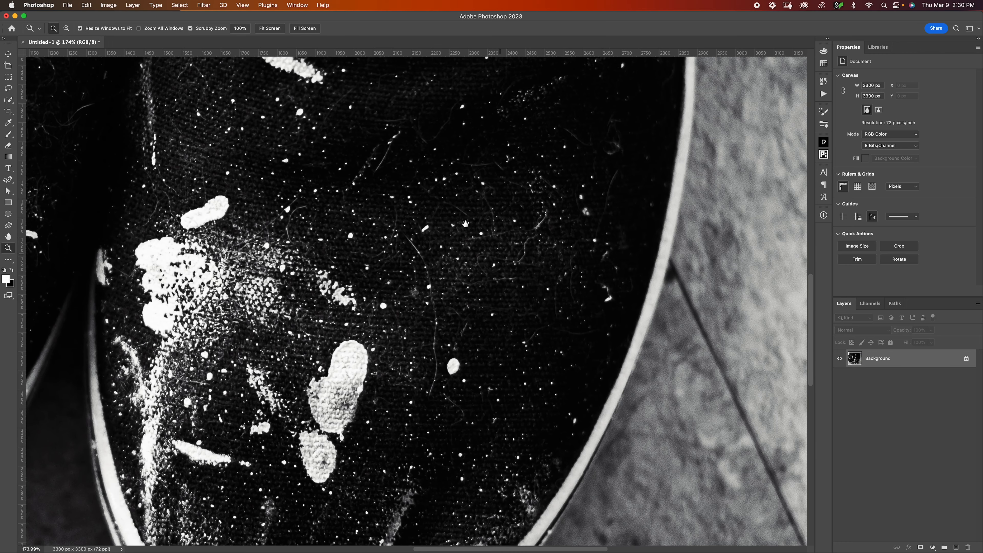
{"action": "left_click_drag", "start_coordinate": [473, 199], "coordinate": [476, 356]}
{"action": "left_click_drag", "start_coordinate": [548, 255], "coordinate": [531, 284]}
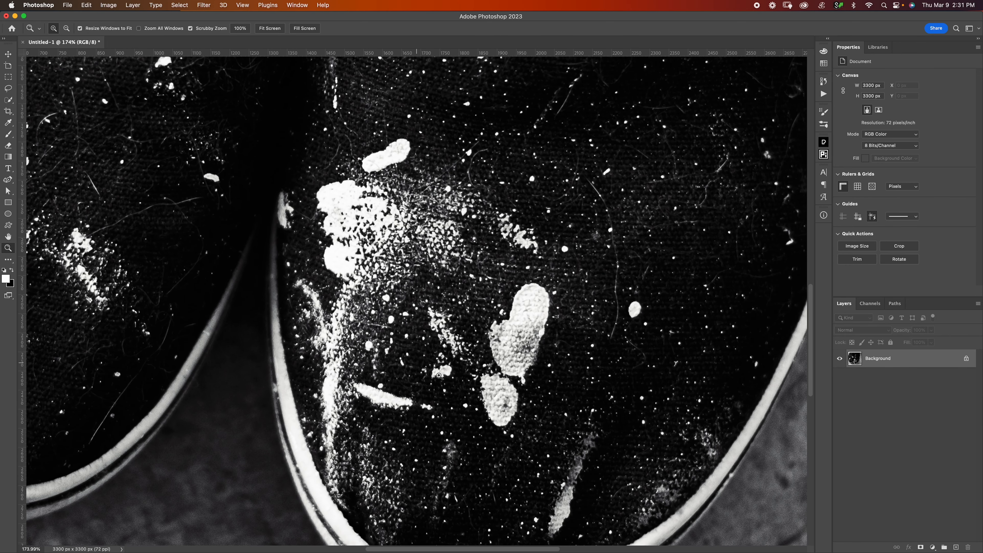
{"action": "left_click_drag", "start_coordinate": [643, 180], "coordinate": [500, 351]}
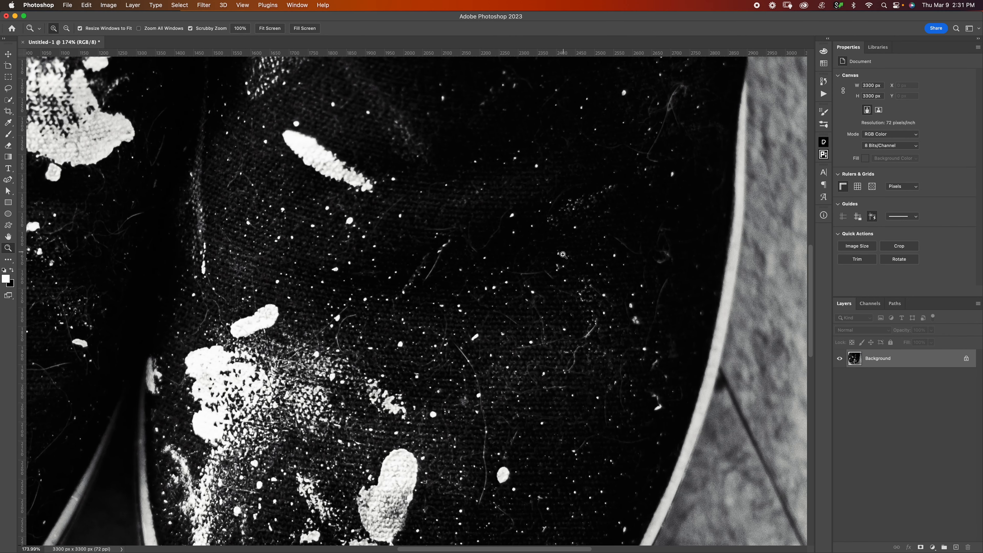
{"action": "left_click_drag", "start_coordinate": [597, 257], "coordinate": [505, 296]}
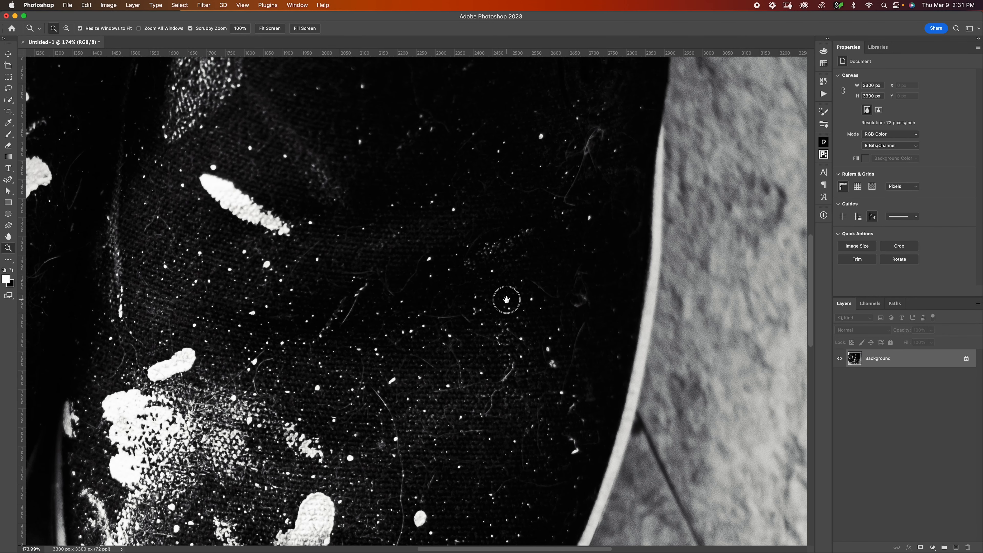
{"action": "left_click_drag", "start_coordinate": [574, 373], "coordinate": [542, 359]}
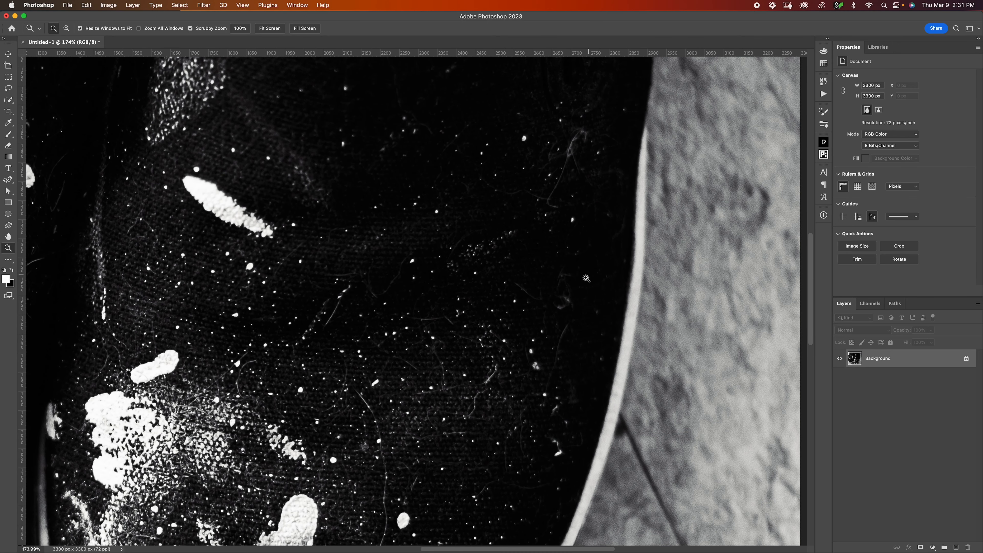
Step: Lasso the speckled dark area at the right shoe's outer side, inside the sole edge, and trim the selection's upper-right corner
{"action": "key", "text": "i"}
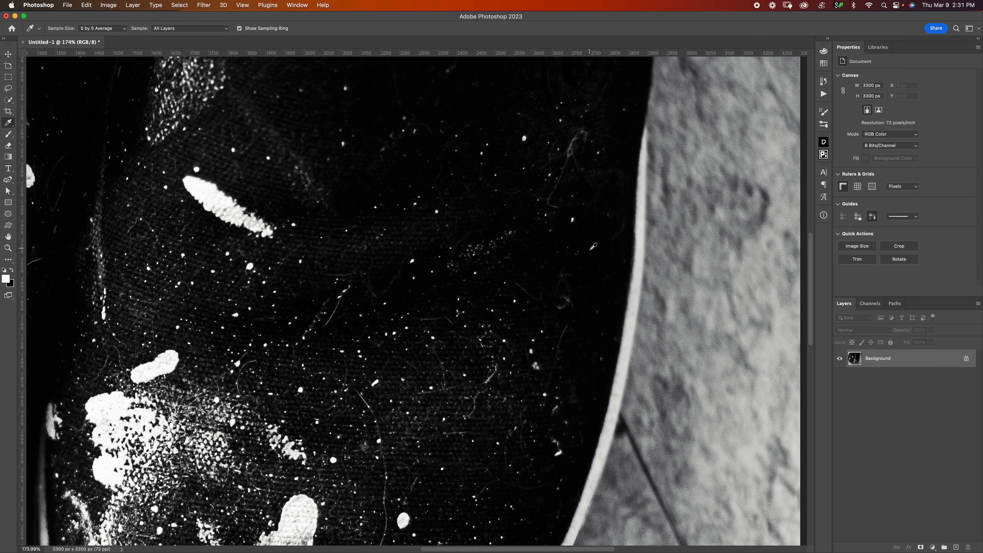
{"action": "key", "text": "l"}
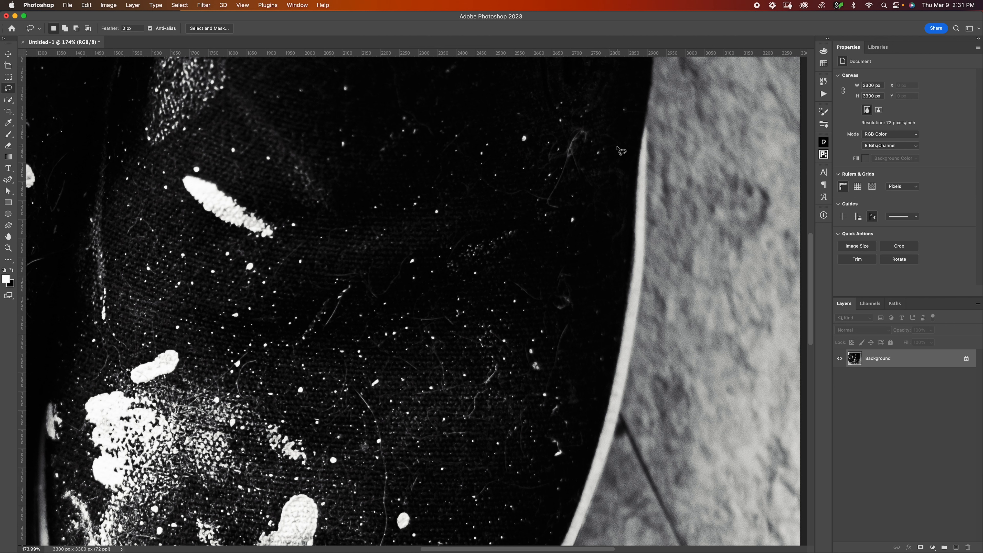
{"action": "mouse_move", "coordinate": [617, 145]}
{"action": "left_mouse_down"}
{"action": "mouse_move", "coordinate": [633, 195]}
{"action": "mouse_move", "coordinate": [584, 464]}
{"action": "mouse_move", "coordinate": [543, 500]}
{"action": "mouse_move", "coordinate": [491, 502]}
{"action": "mouse_move", "coordinate": [405, 427]}
{"action": "mouse_move", "coordinate": [337, 296]}
{"action": "mouse_move", "coordinate": [335, 195]}
{"action": "mouse_move", "coordinate": [397, 128]}
{"action": "mouse_move", "coordinate": [540, 102]}
{"action": "mouse_move", "coordinate": [602, 157]}
{"action": "left_mouse_up"}
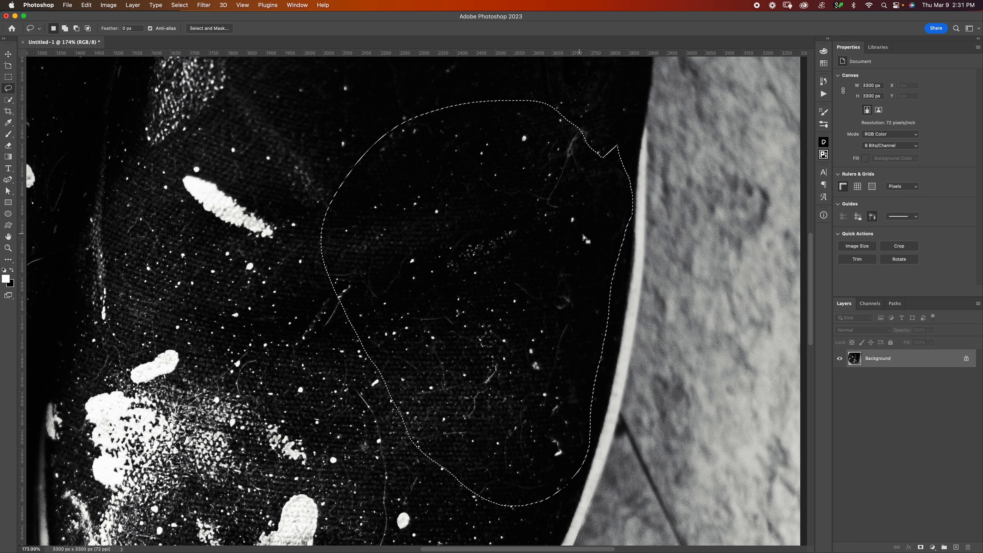
{"action": "scroll", "coordinate": [484, 306], "scroll_direction": "up", "scroll_amount": 3}
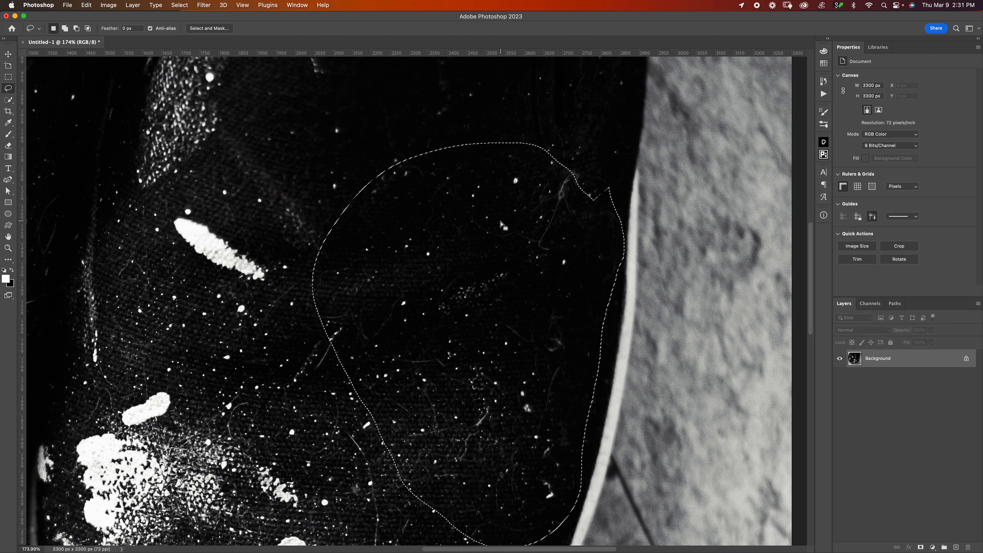
{"action": "key", "text": "alt"}
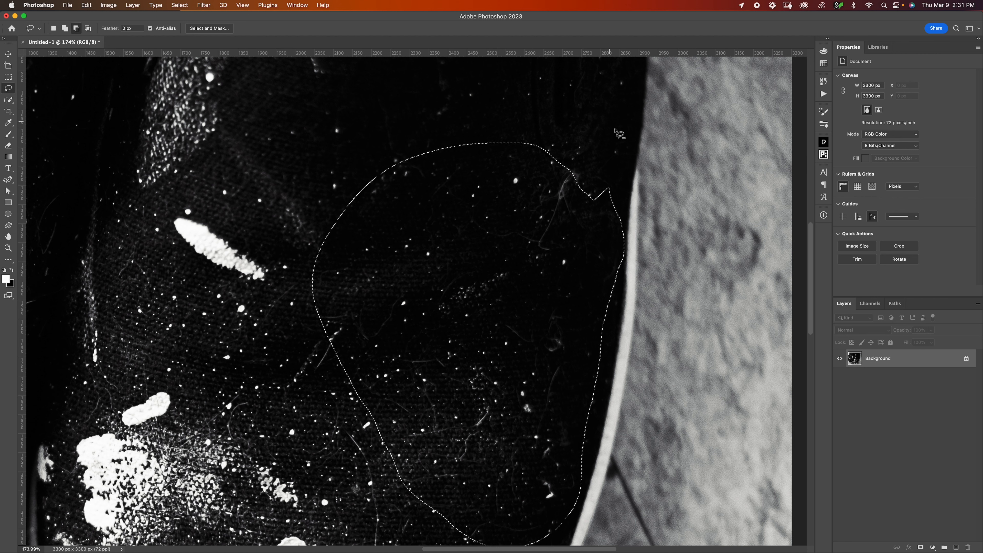
{"action": "mouse_move", "coordinate": [630, 196]}
{"action": "left_mouse_down"}
{"action": "mouse_move", "coordinate": [611, 221]}
{"action": "mouse_move", "coordinate": [603, 191]}
{"action": "mouse_move", "coordinate": [639, 178]}
{"action": "mouse_move", "coordinate": [627, 175]}
{"action": "left_mouse_up"}
{"action": "scroll", "coordinate": [477, 289], "scroll_direction": "down", "scroll_amount": 5}
{"action": "left_click_drag", "start_coordinate": [430, 294], "coordinate": [503, 295]}
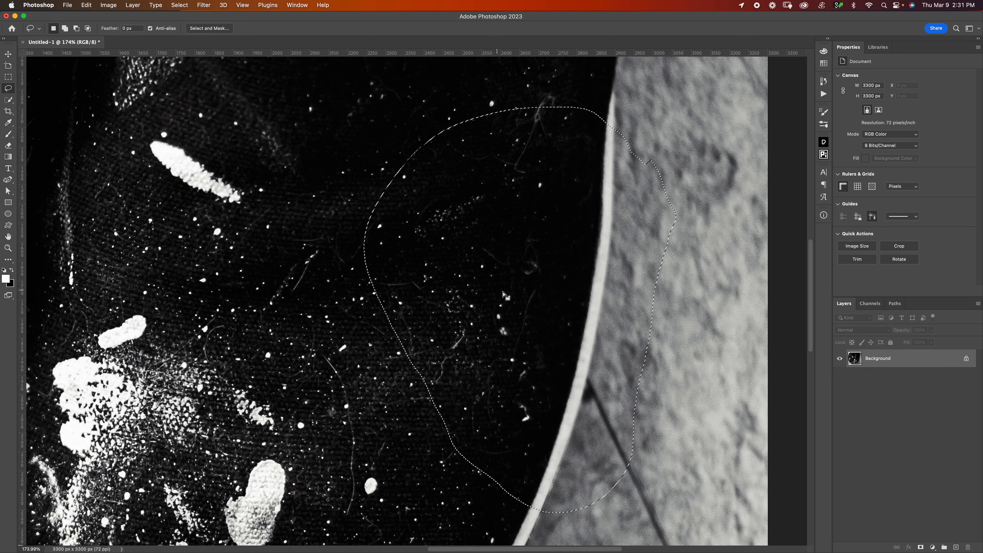
{"action": "key", "text": "super+d"}
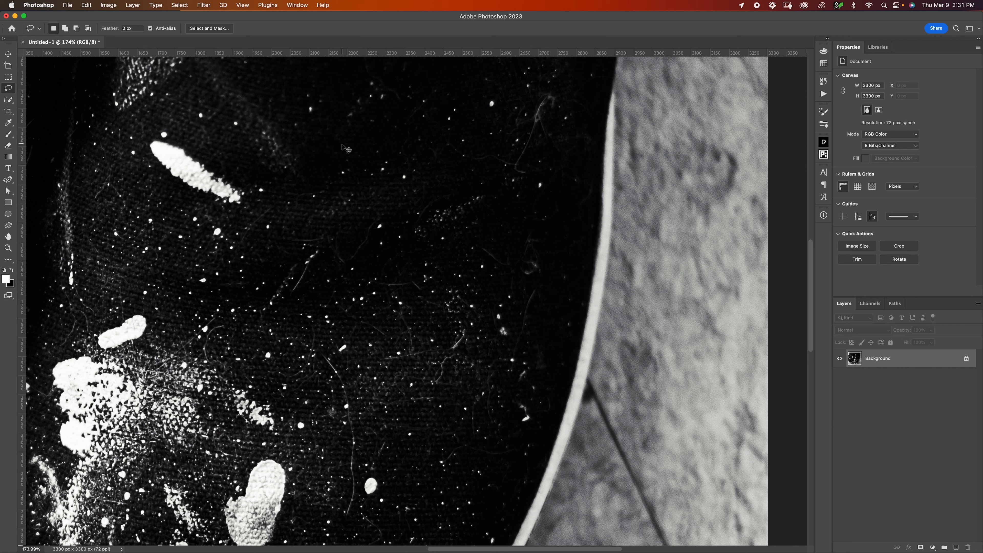
{"action": "mouse_move", "coordinate": [349, 99]}
{"action": "left_mouse_down"}
{"action": "mouse_move", "coordinate": [573, 120]}
{"action": "mouse_move", "coordinate": [351, 97]}
{"action": "left_mouse_up"}
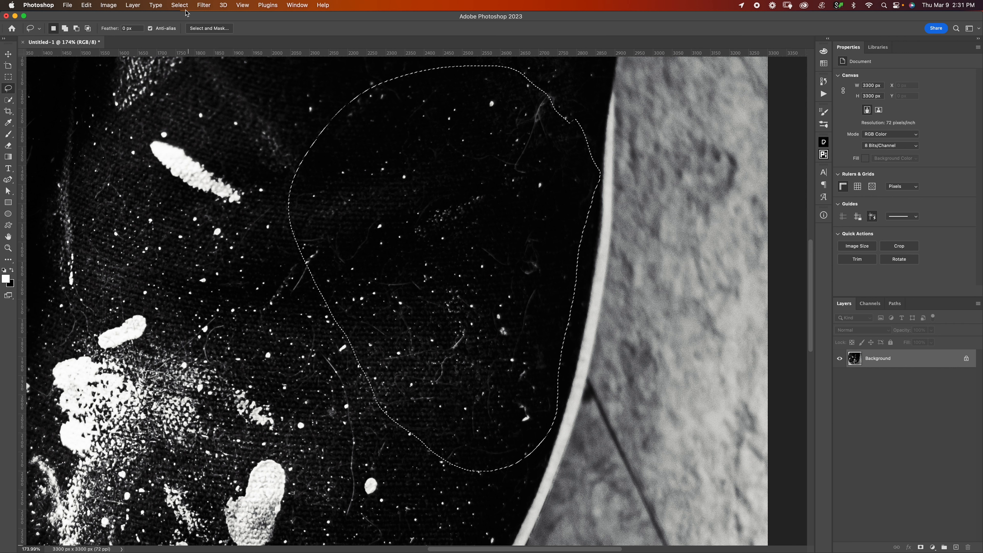
Step: Invert the selection so that everything outside the lassoed speckle area is selected
{"action": "left_click", "coordinate": [179, 5]}
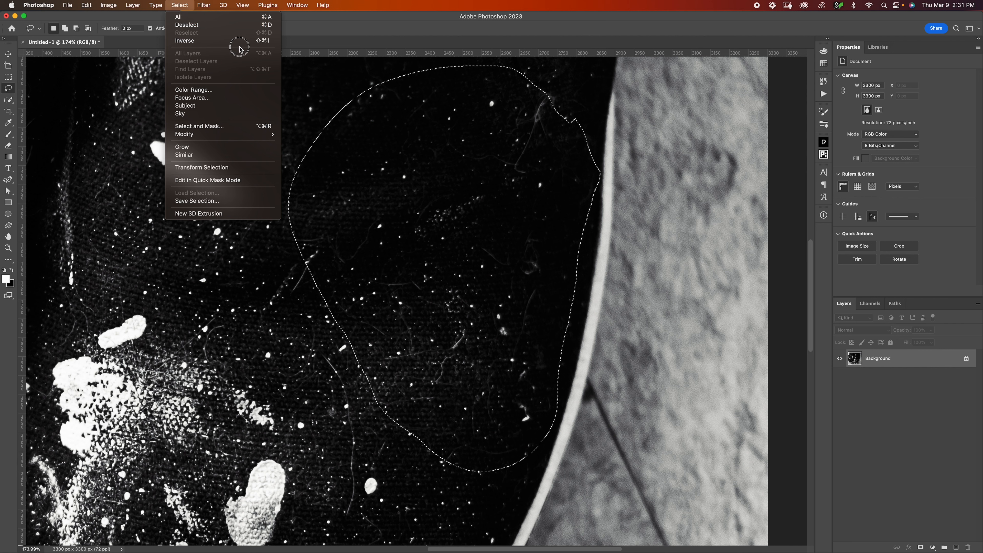
{"action": "left_click", "coordinate": [239, 48]}
{"action": "left_click", "coordinate": [180, 5]}
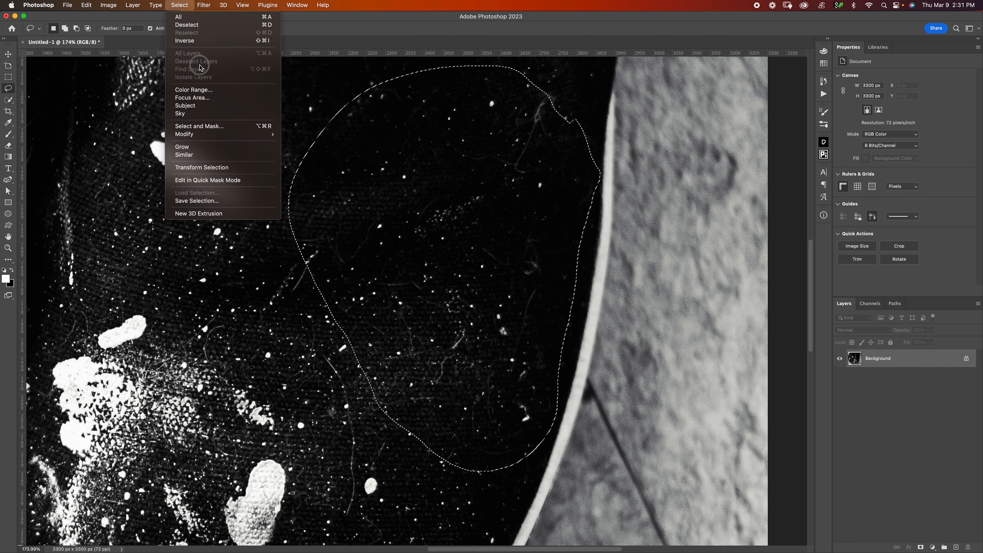
{"action": "left_click", "coordinate": [205, 41]}
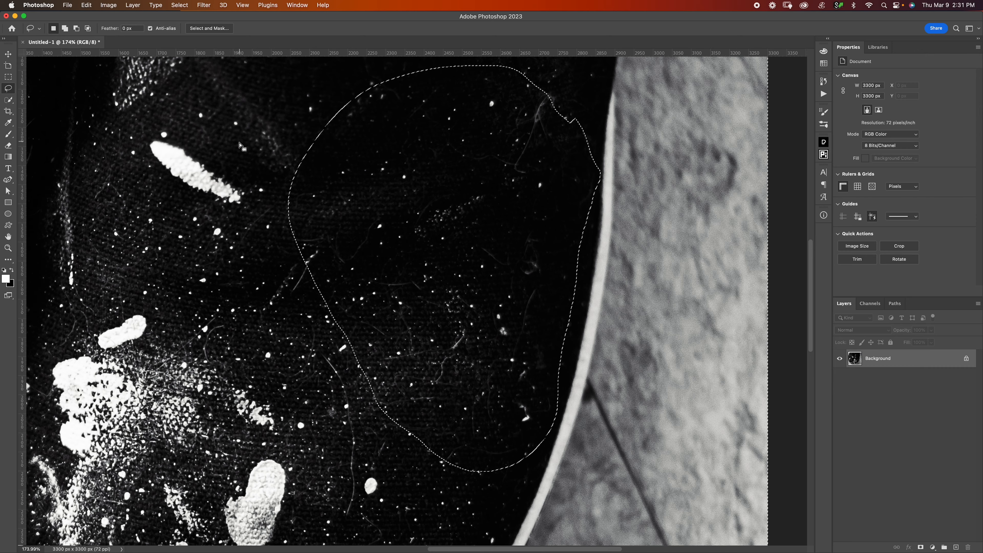
Step: Fill the area around the lassoed speckles with black in Normal mode at 100% opacity, and deselect
{"action": "key", "text": "super+0"}
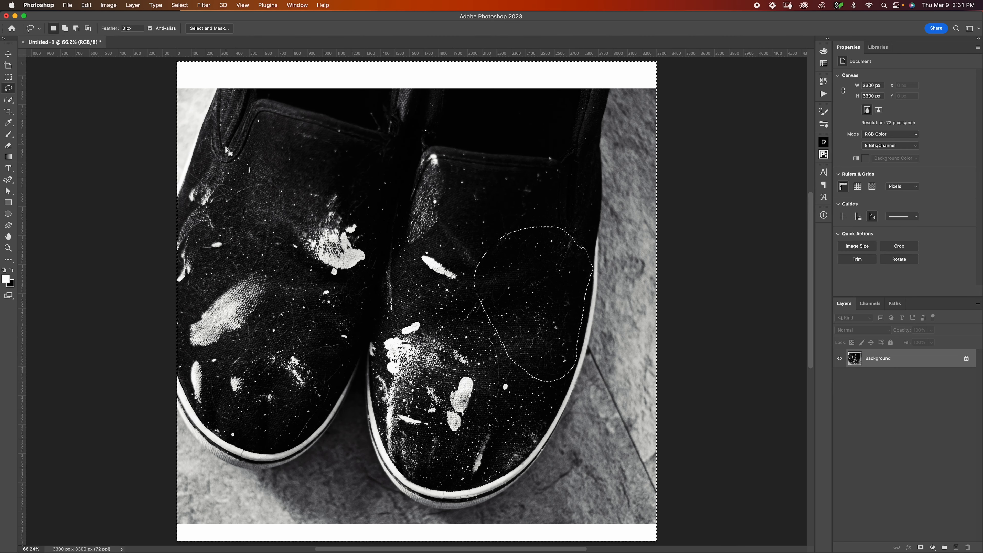
{"action": "left_click", "coordinate": [92, 6]}
{"action": "left_click", "coordinate": [134, 139]}
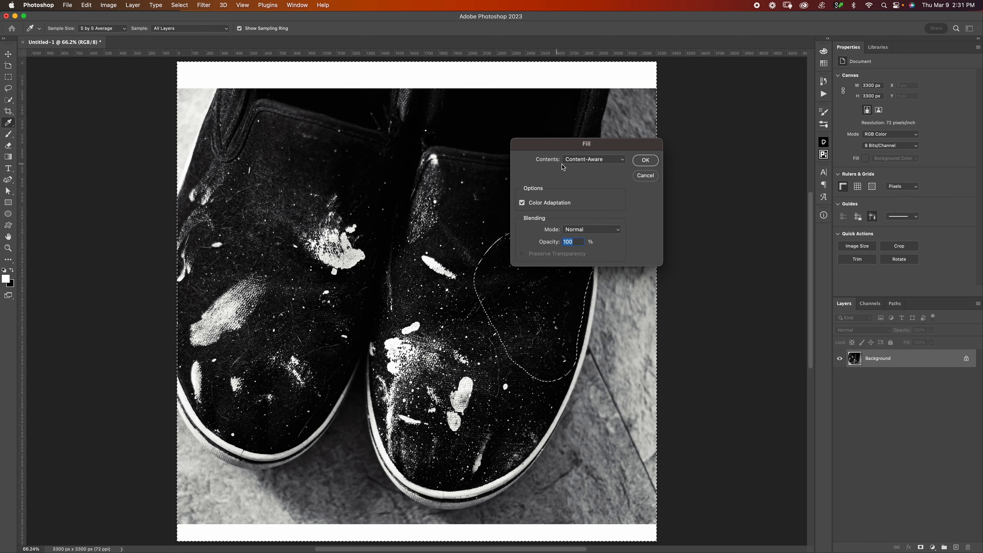
{"action": "left_click", "coordinate": [588, 160]}
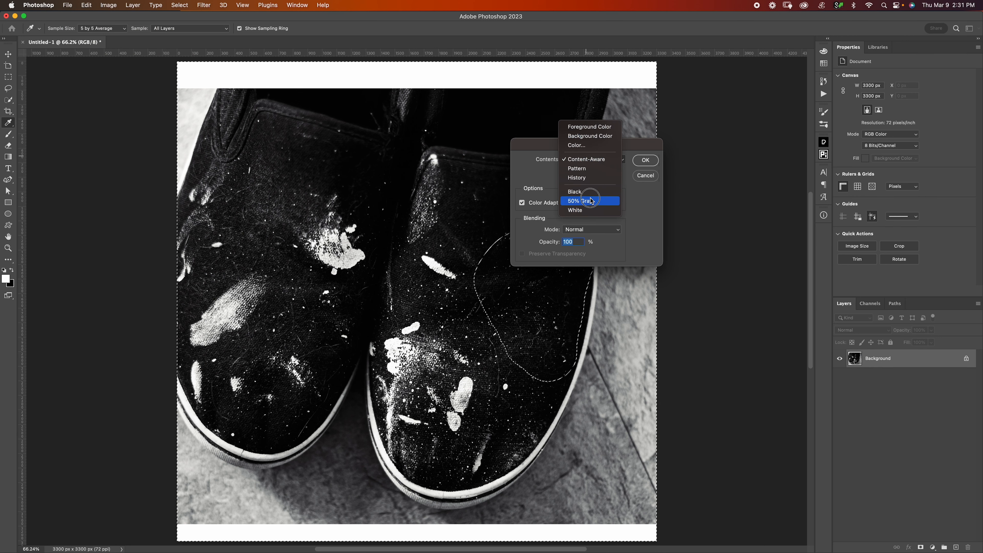
{"action": "left_click", "coordinate": [584, 191]}
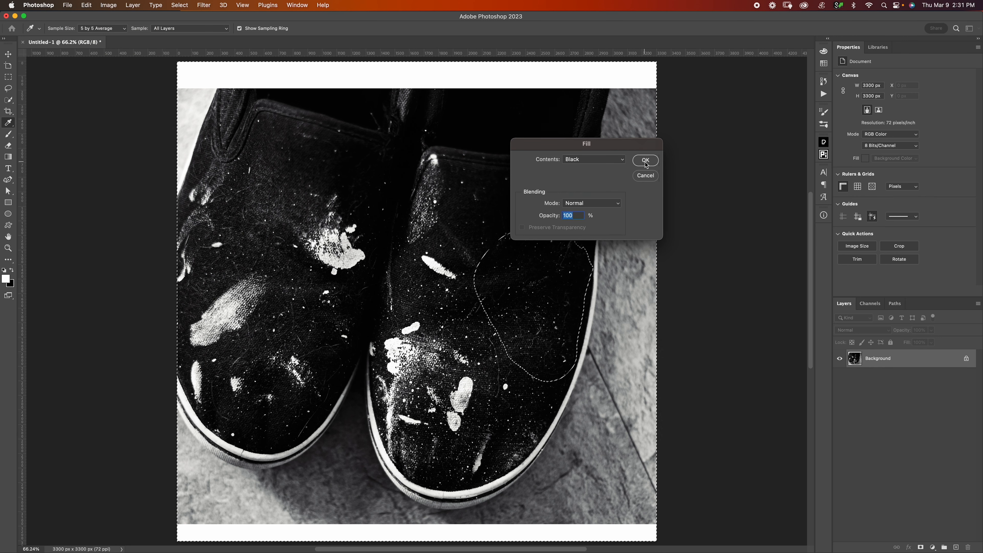
{"action": "left_click", "coordinate": [645, 160]}
{"action": "key", "text": "z"}
{"action": "key", "text": "super+d"}
{"action": "scroll", "coordinate": [578, 264], "scroll_direction": "up", "scroll_amount": 5}
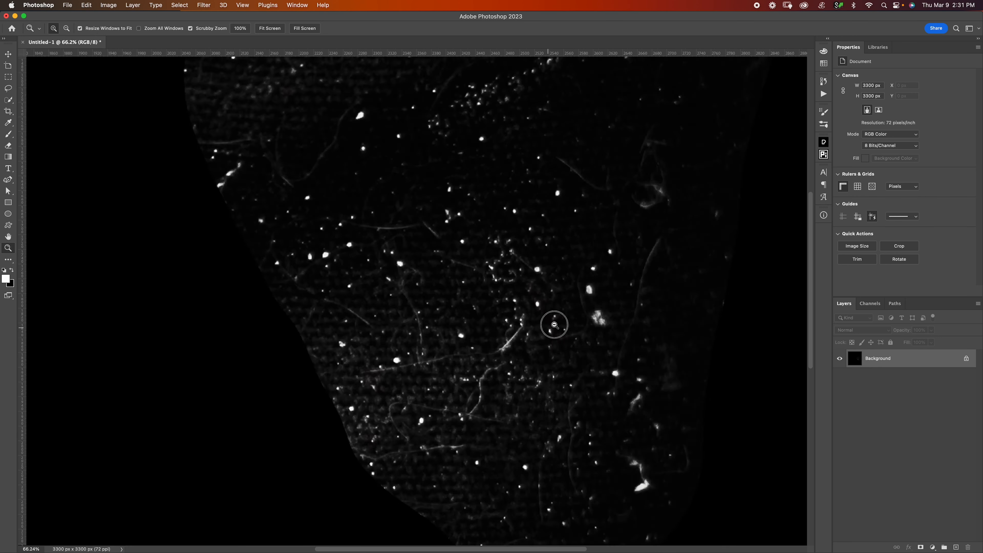
Step: Invert the image so the white speckles turn black on a white background
{"action": "scroll", "coordinate": [502, 295], "scroll_direction": "down", "scroll_amount": 3}
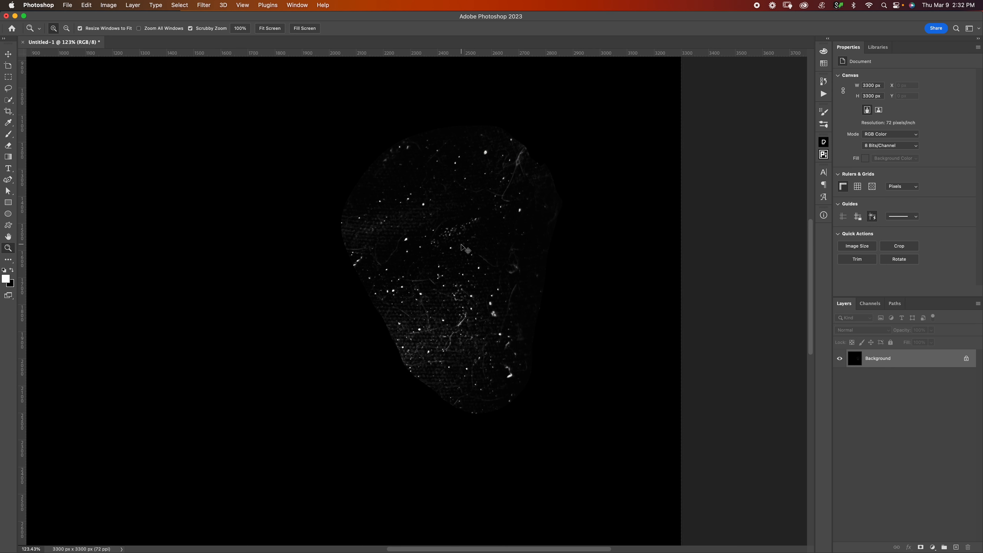
{"action": "key", "text": "super+i"}
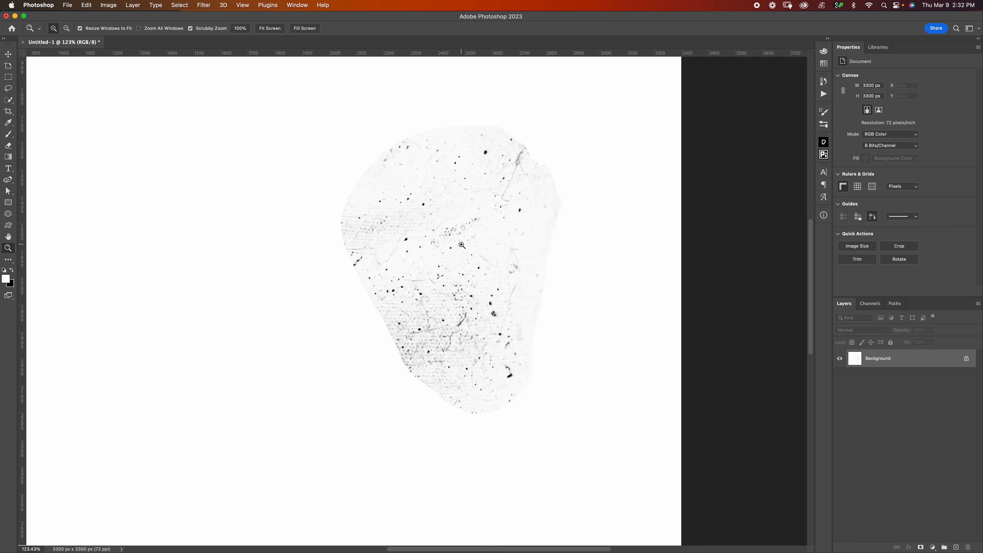
{"action": "left_click_drag", "start_coordinate": [511, 285], "coordinate": [606, 155]}
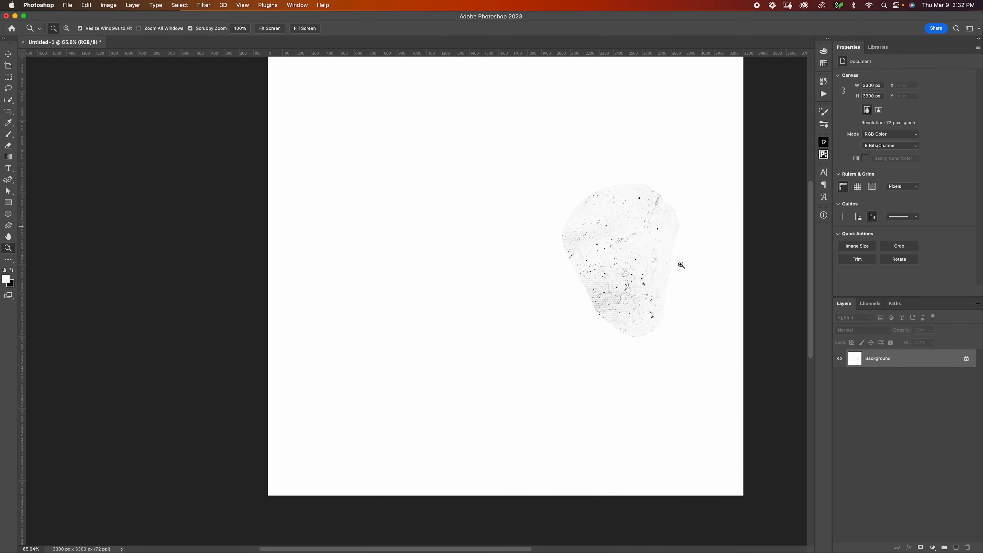
{"action": "left_click_drag", "start_coordinate": [681, 265], "coordinate": [571, 255]}
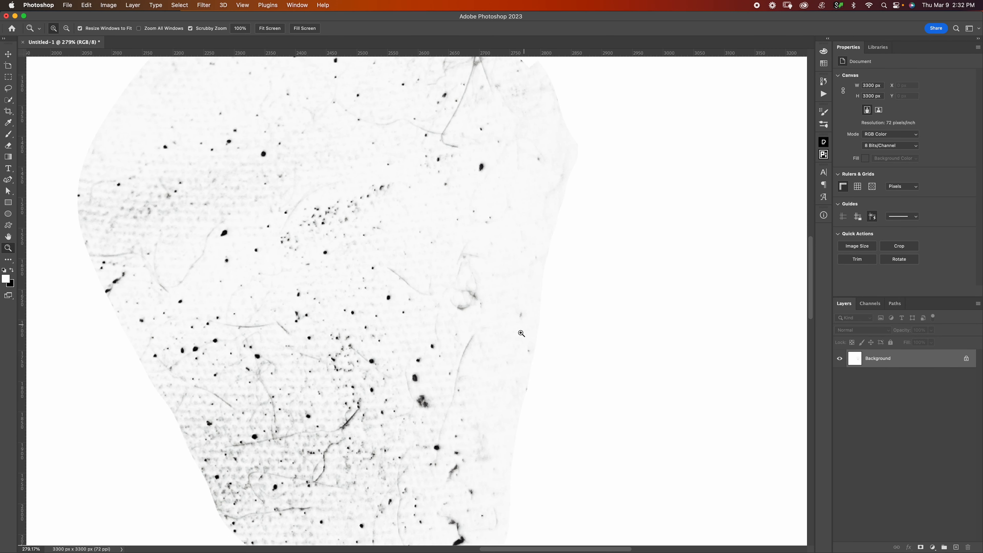
Step: Add a black-to-white Gradient Map adjustment layer and move its white stop to location 91 to clean out the grey fabric texture
{"action": "key", "text": "x"}
{"action": "left_click", "coordinate": [933, 547]}
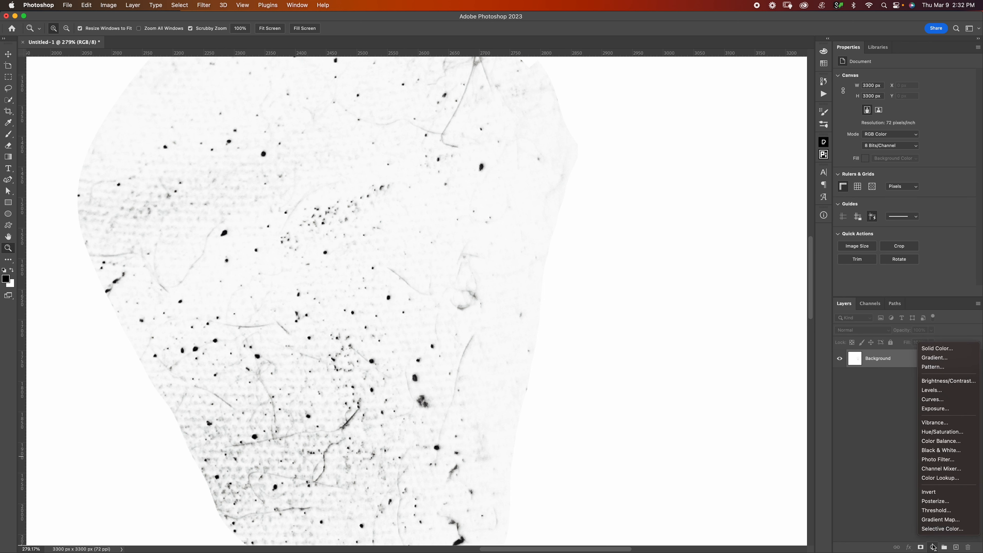
{"action": "left_click", "coordinate": [939, 519]}
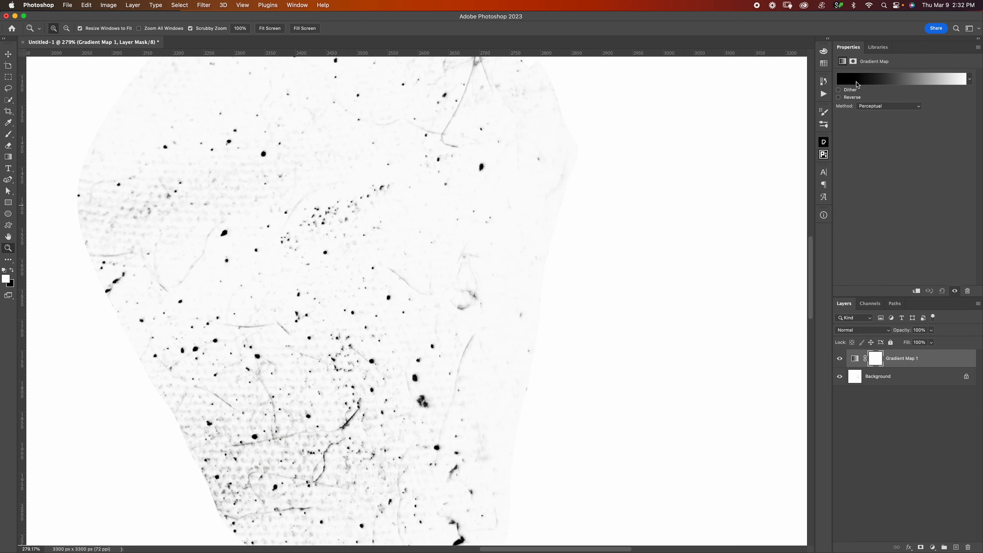
{"action": "left_click", "coordinate": [857, 81]}
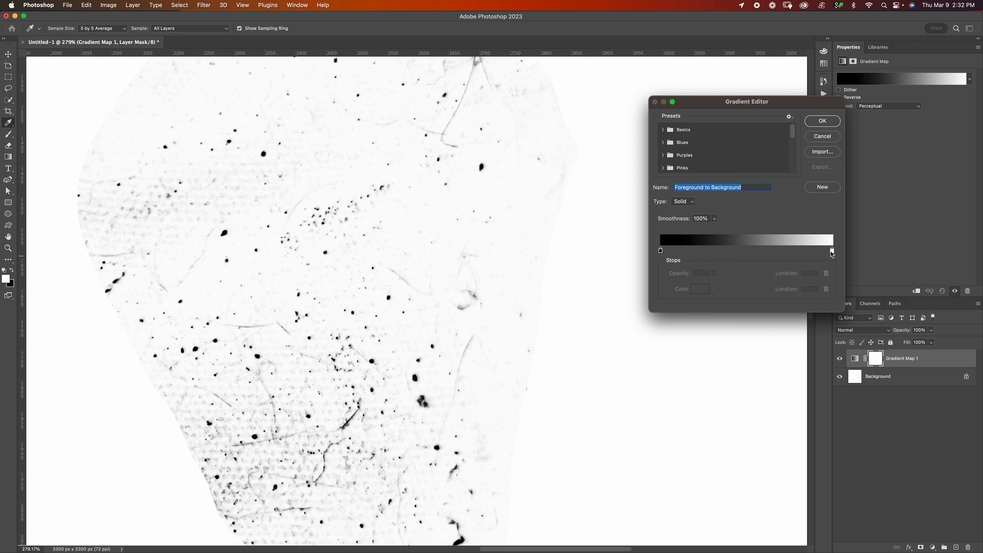
{"action": "mouse_move", "coordinate": [833, 252]}
{"action": "left_mouse_down"}
{"action": "mouse_move", "coordinate": [797, 267]}
{"action": "mouse_move", "coordinate": [794, 255]}
{"action": "mouse_move", "coordinate": [773, 258]}
{"action": "mouse_move", "coordinate": [826, 251]}
{"action": "left_mouse_up"}
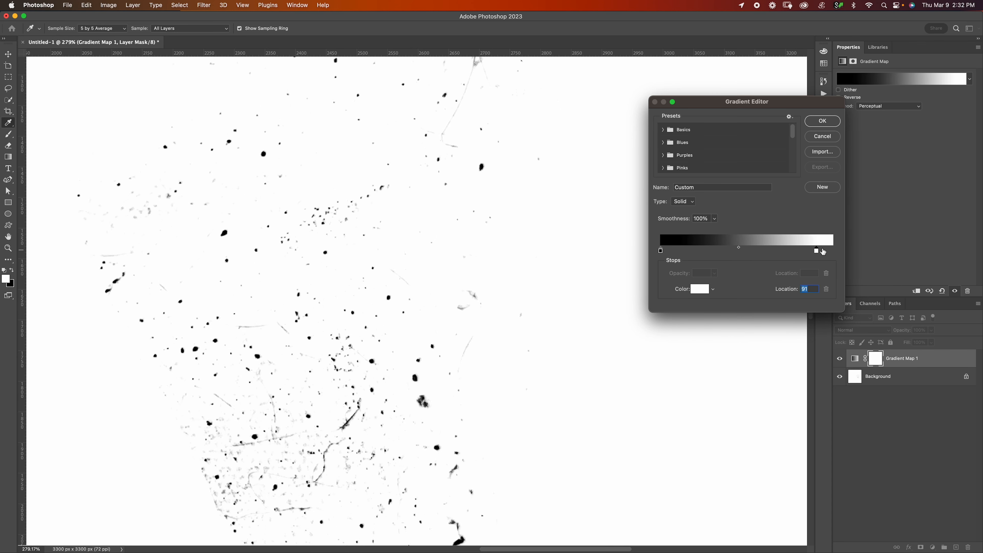
{"action": "left_click", "coordinate": [822, 121]}
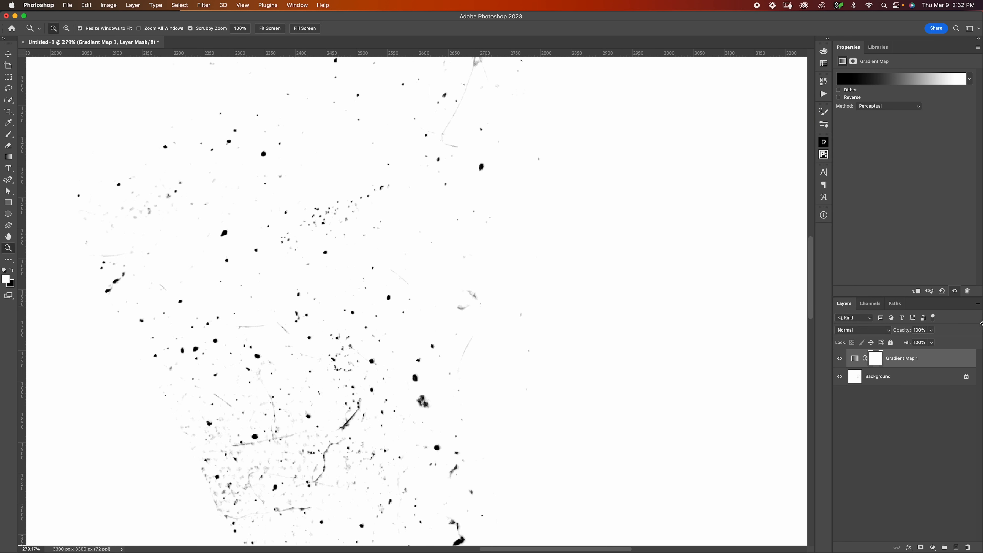
Step: Flatten the Gradient Map adjustment and the speckle image into a single background layer
{"action": "left_click", "coordinate": [978, 306]}
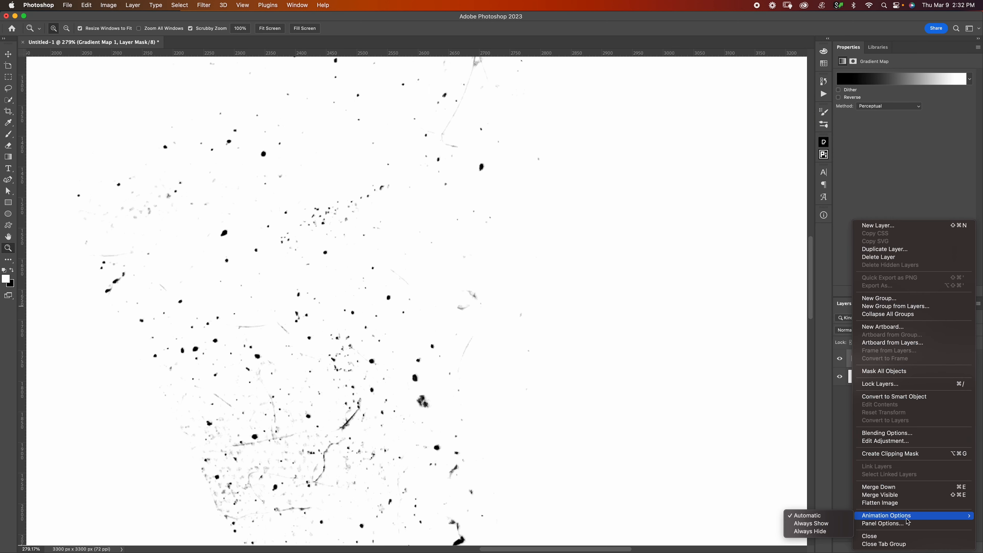
{"action": "left_click", "coordinate": [561, 356]}
{"action": "key", "text": "BackSpace"}
{"action": "left_click_drag", "start_coordinate": [527, 314], "coordinate": [501, 345]}
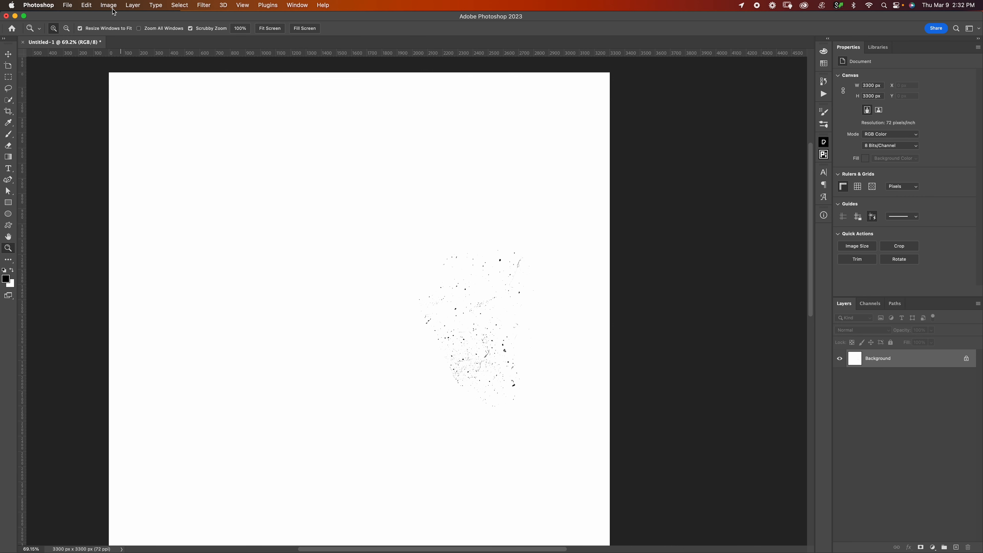
Step: Trim the canvas on all four sides based on the top left pixel color
{"action": "left_click", "coordinate": [105, 4]}
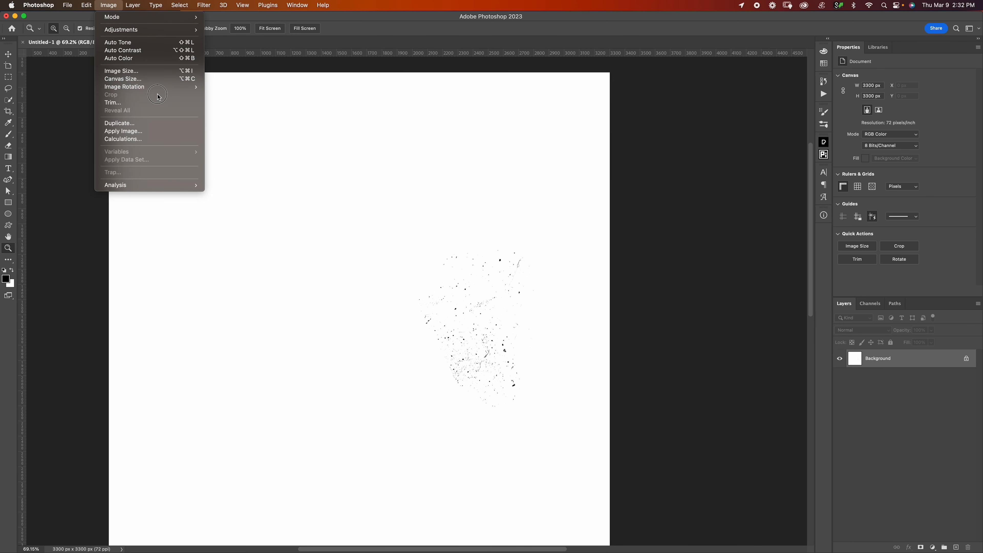
{"action": "left_click", "coordinate": [159, 107]}
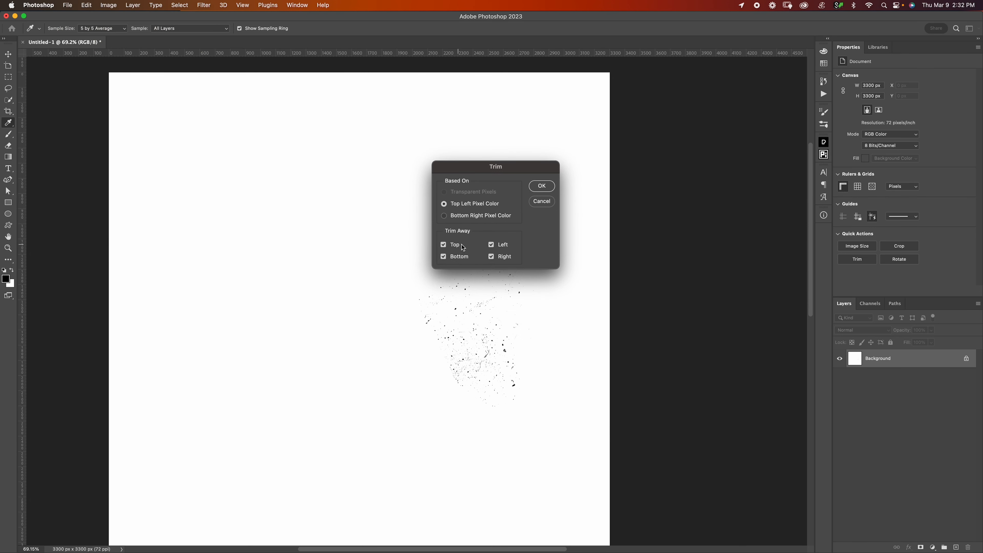
{"action": "left_click", "coordinate": [542, 187]}
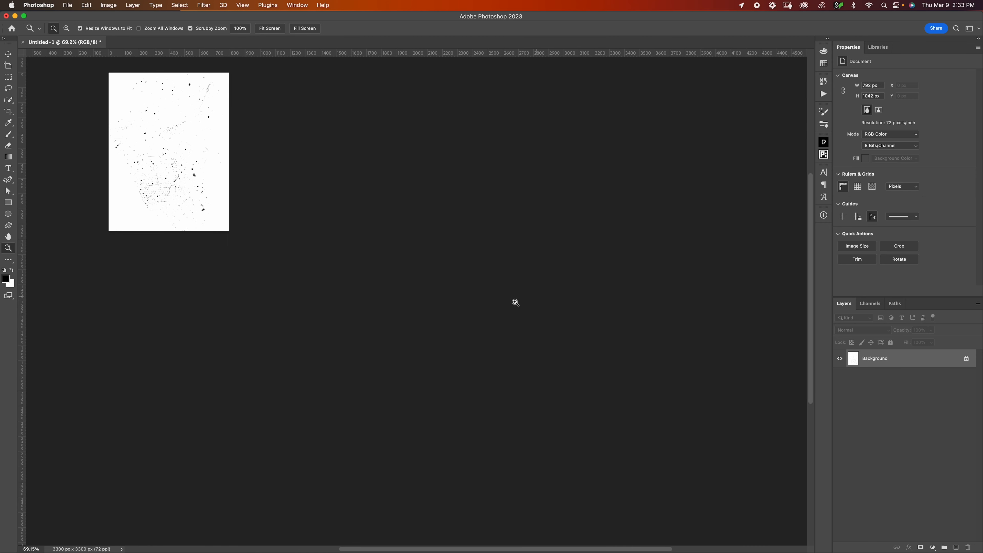
Step: Clone speckles from the centre of the image into the sparse areas at the lower left and the right with the Clone Stamp
{"action": "key", "text": "z"}
{"action": "left_click_drag", "start_coordinate": [465, 266], "coordinate": [500, 243]}
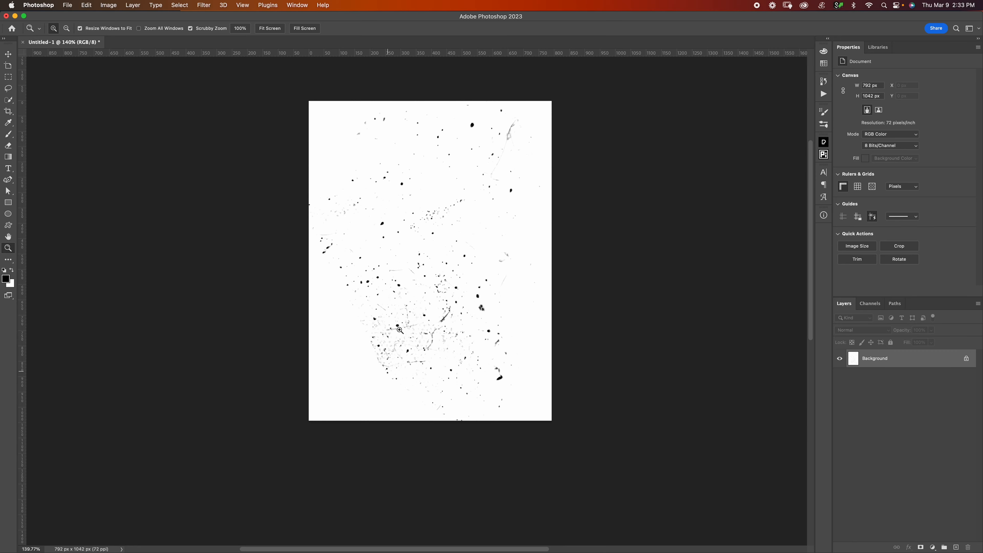
{"action": "left_click_drag", "start_coordinate": [481, 336], "coordinate": [512, 327]}
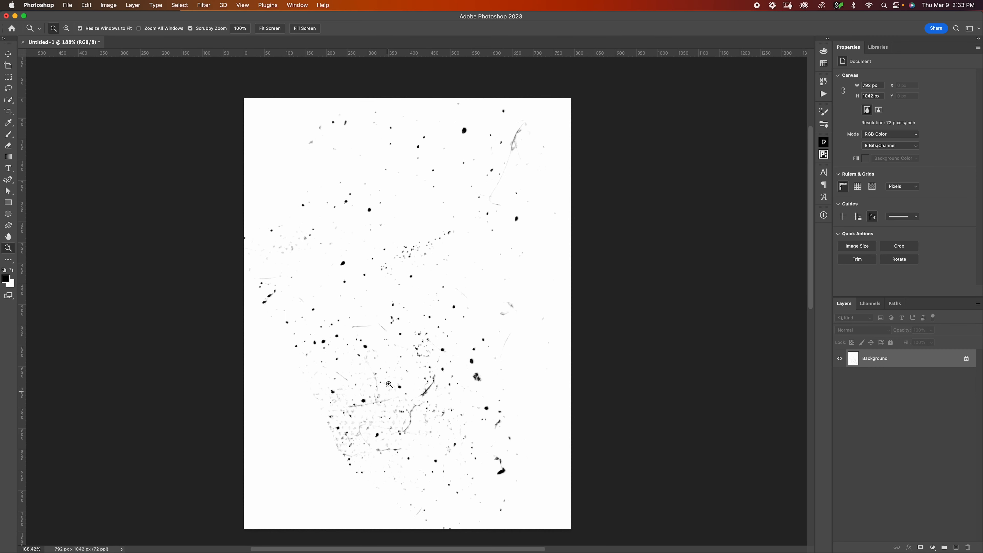
{"action": "key", "text": "s"}
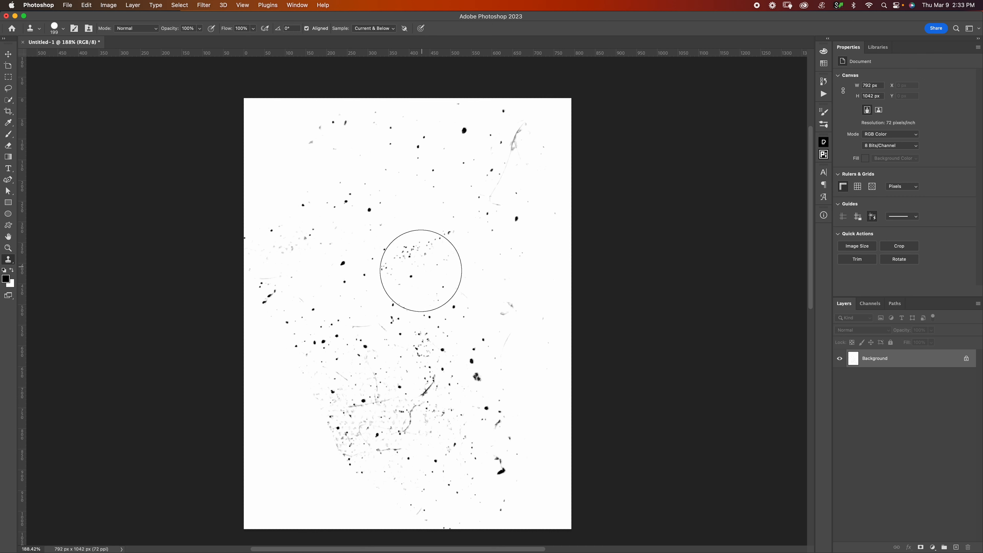
{"action": "left_click", "coordinate": [421, 273], "text": "alt"}
{"action": "mouse_move", "coordinate": [351, 457]}
{"action": "left_mouse_down"}
{"action": "mouse_move", "coordinate": [314, 481]}
{"action": "mouse_move", "coordinate": [314, 398]}
{"action": "left_mouse_up"}
{"action": "mouse_move", "coordinate": [484, 333]}
{"action": "left_mouse_down"}
{"action": "mouse_move", "coordinate": [507, 259]}
{"action": "mouse_move", "coordinate": [563, 416]}
{"action": "left_mouse_up"}
{"action": "left_click", "coordinate": [484, 375]}
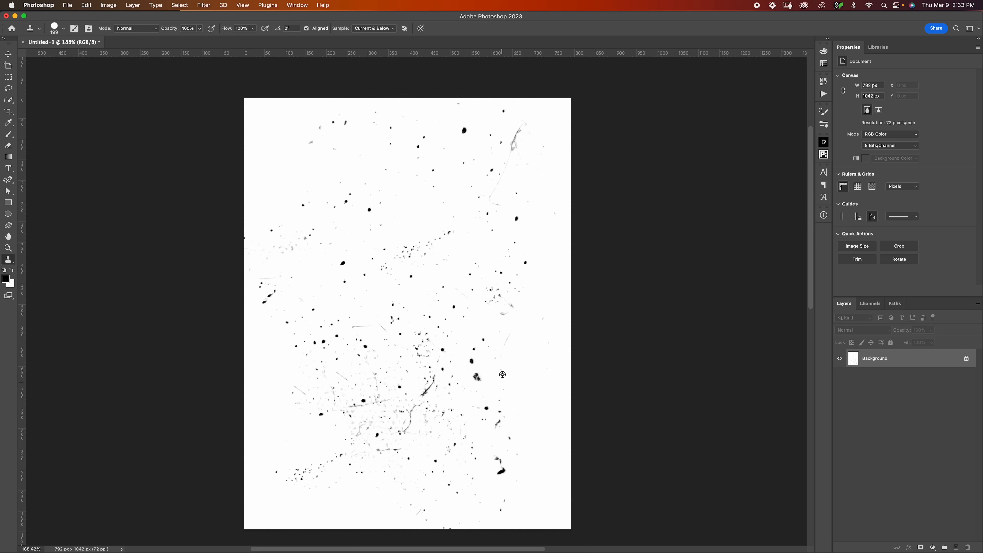
{"action": "mouse_move", "coordinate": [371, 491]}
{"action": "left_mouse_down"}
{"action": "mouse_move", "coordinate": [375, 453]}
{"action": "mouse_move", "coordinate": [298, 426]}
{"action": "left_mouse_up"}
Step: Paint over the hair-like fibre lines in the lower middle of the spatter with a small white brush
{"action": "key", "text": "z"}
{"action": "left_click_drag", "start_coordinate": [423, 414], "coordinate": [468, 397]}
{"action": "left_click_drag", "start_coordinate": [478, 302], "coordinate": [489, 235]}
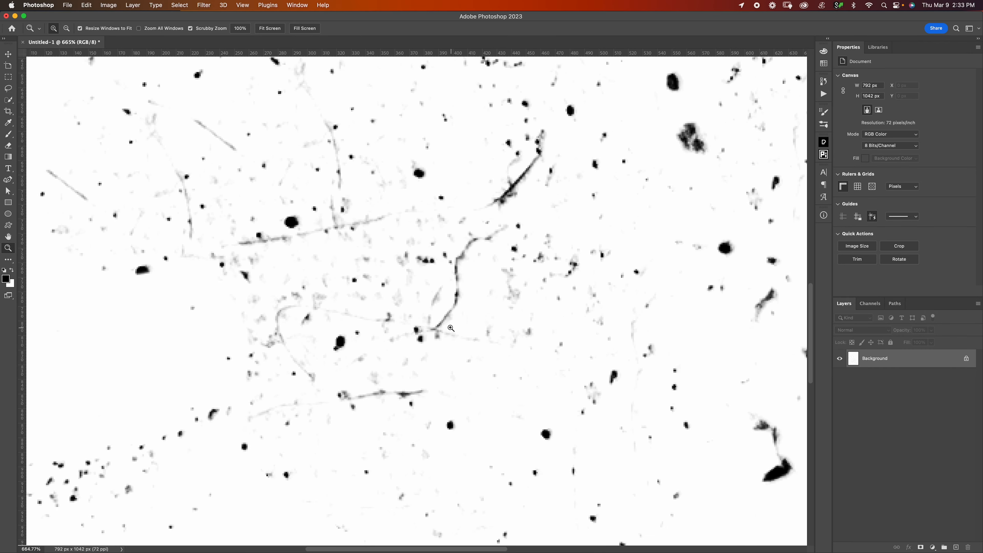
{"action": "key", "text": "b"}
{"action": "left_click_drag", "start_coordinate": [524, 288], "coordinate": [303, 298]}
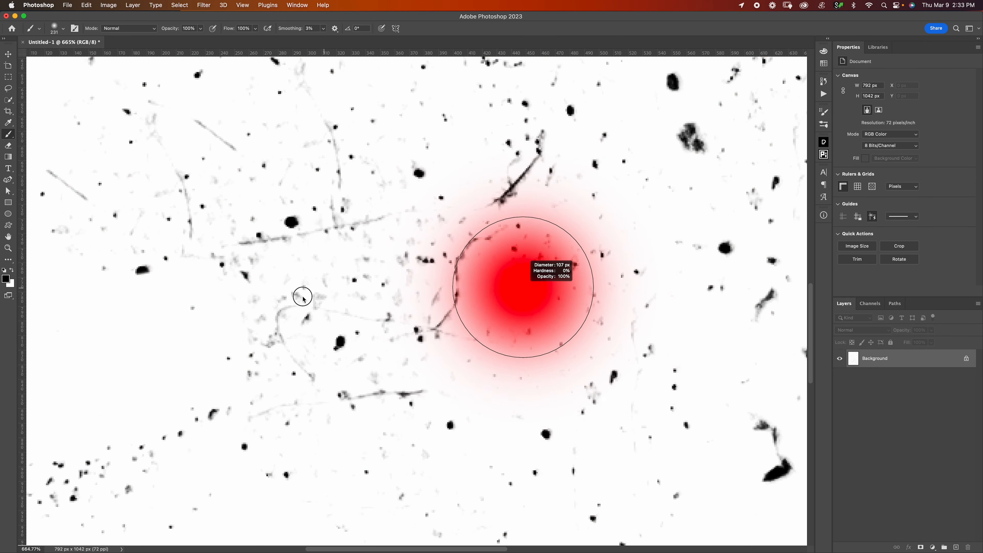
{"action": "mouse_move", "coordinate": [509, 252]}
{"action": "left_mouse_down"}
{"action": "mouse_move", "coordinate": [521, 369]}
{"action": "mouse_move", "coordinate": [534, 290]}
{"action": "mouse_move", "coordinate": [474, 295]}
{"action": "mouse_move", "coordinate": [472, 286]}
{"action": "mouse_move", "coordinate": [492, 292]}
{"action": "mouse_move", "coordinate": [474, 272]}
{"action": "mouse_move", "coordinate": [446, 314]}
{"action": "mouse_move", "coordinate": [467, 338]}
{"action": "mouse_move", "coordinate": [435, 329]}
{"action": "left_mouse_up"}
{"action": "key", "text": "x"}
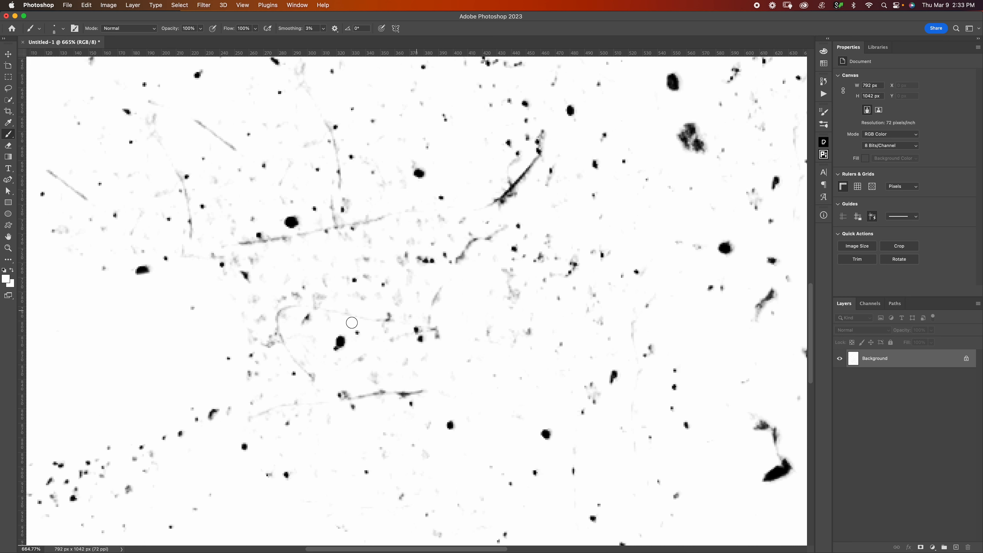
{"action": "mouse_move", "coordinate": [288, 301]}
{"action": "left_mouse_down"}
{"action": "mouse_move", "coordinate": [281, 326]}
{"action": "mouse_move", "coordinate": [307, 367]}
{"action": "mouse_move", "coordinate": [287, 354]}
{"action": "left_mouse_up"}
{"action": "left_click_drag", "start_coordinate": [325, 401], "coordinate": [253, 417]}
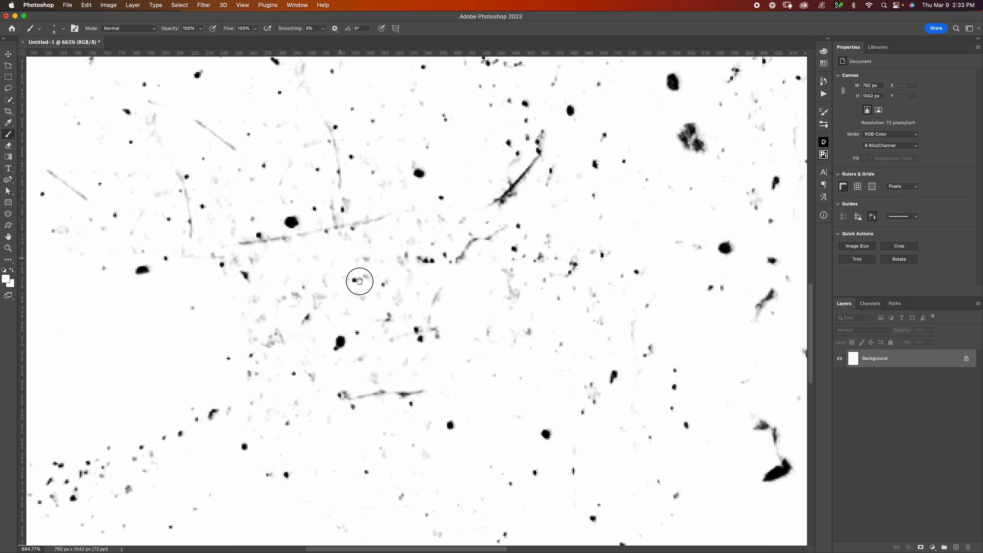
Step: Paint out the thin scratch lines in the left-middle part of the spatter with white
{"action": "scroll", "coordinate": [352, 298], "scroll_direction": "up", "scroll_amount": 5}
{"action": "scroll", "coordinate": [353, 298], "scroll_direction": "left", "scroll_amount": 5}
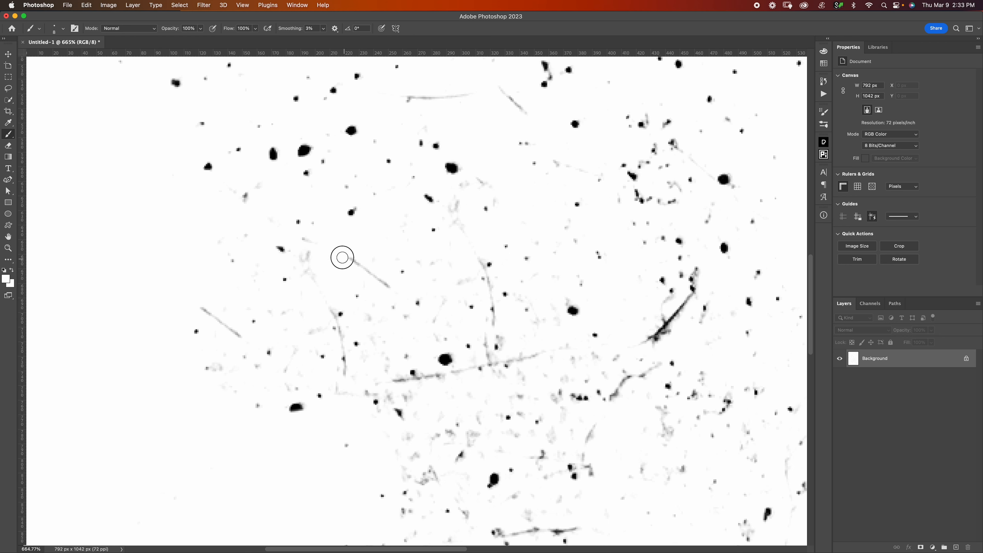
{"action": "left_click_drag", "start_coordinate": [340, 257], "coordinate": [355, 264]}
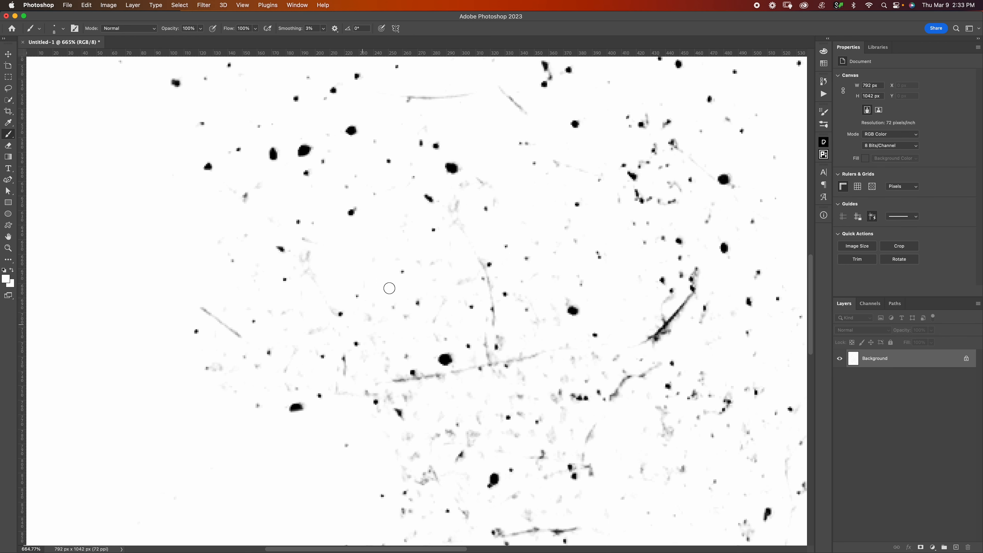
{"action": "scroll", "coordinate": [397, 279], "scroll_direction": "up", "scroll_amount": 8}
{"action": "scroll", "coordinate": [397, 279], "scroll_direction": "right", "scroll_amount": 3}
{"action": "left_click_drag", "start_coordinate": [421, 226], "coordinate": [410, 229]}
Step: Remove the thin scratches on the right side and the long fibre near the upper-right corner with the white brush
{"action": "scroll", "coordinate": [410, 229], "scroll_direction": "right", "scroll_amount": 15}
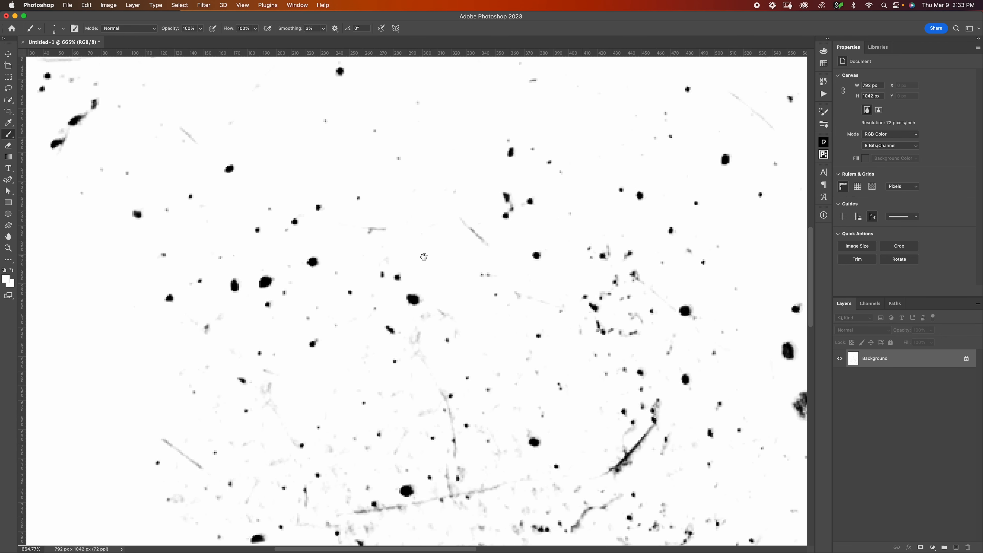
{"action": "scroll", "coordinate": [562, 328], "scroll_direction": "left", "scroll_amount": 2}
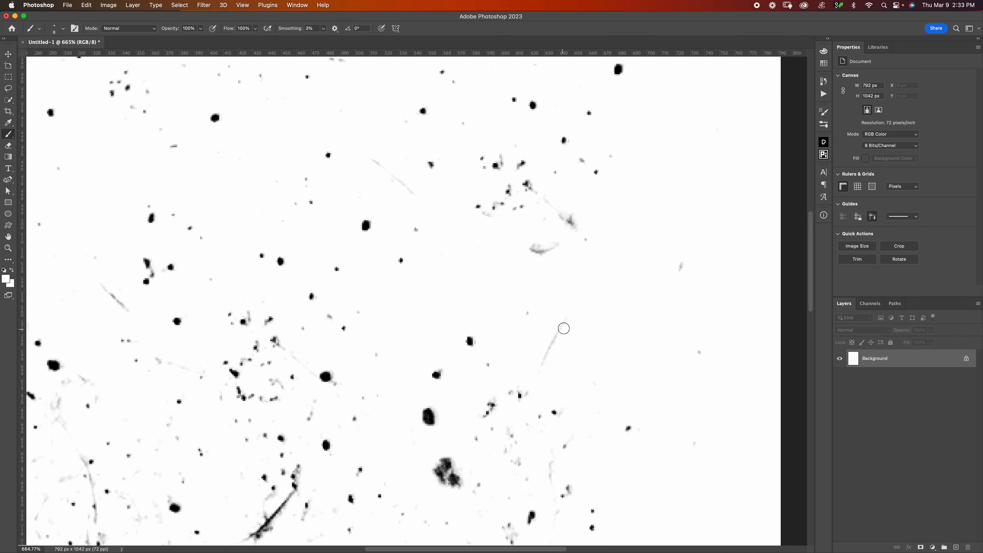
{"action": "scroll", "coordinate": [430, 380], "scroll_direction": "up", "scroll_amount": 11}
{"action": "left_click_drag", "start_coordinate": [421, 370], "coordinate": [391, 351]}
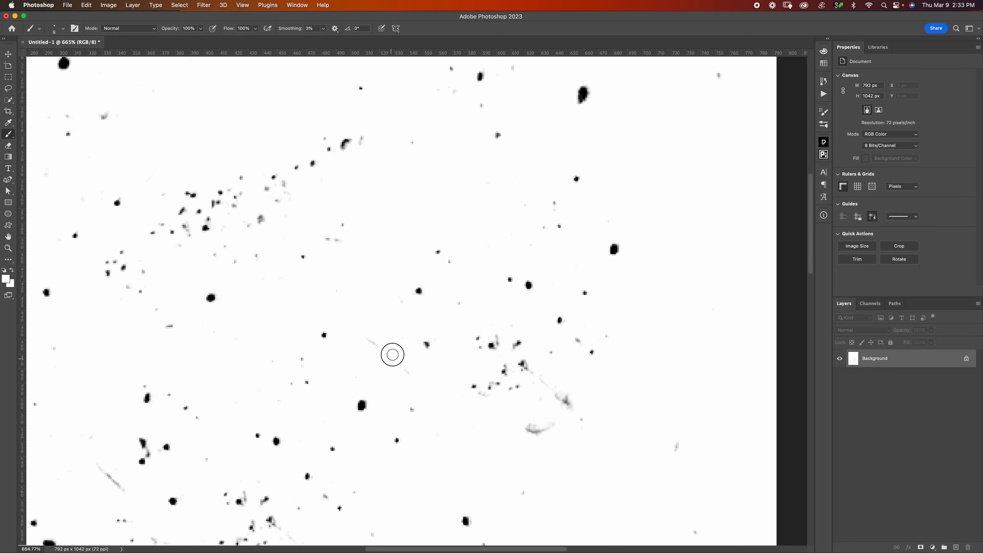
{"action": "scroll", "coordinate": [424, 520], "scroll_direction": "up", "scroll_amount": 12}
{"action": "scroll", "coordinate": [423, 520], "scroll_direction": "right", "scroll_amount": 4}
{"action": "scroll", "coordinate": [436, 231], "scroll_direction": "up", "scroll_amount": 10}
{"action": "scroll", "coordinate": [436, 231], "scroll_direction": "right", "scroll_amount": 4}
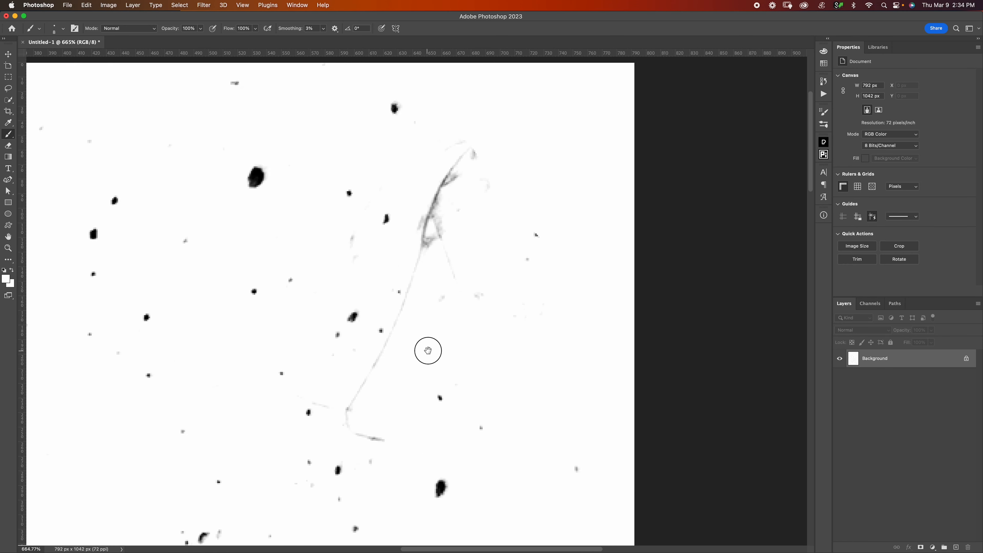
{"action": "mouse_move", "coordinate": [448, 185]}
{"action": "left_mouse_down"}
{"action": "mouse_move", "coordinate": [428, 241]}
{"action": "mouse_move", "coordinate": [445, 232]}
{"action": "mouse_move", "coordinate": [421, 235]}
{"action": "mouse_move", "coordinate": [448, 184]}
{"action": "mouse_move", "coordinate": [424, 281]}
{"action": "mouse_move", "coordinate": [349, 404]}
{"action": "mouse_move", "coordinate": [353, 413]}
{"action": "mouse_move", "coordinate": [354, 390]}
{"action": "mouse_move", "coordinate": [442, 362]}
{"action": "mouse_move", "coordinate": [365, 361]}
{"action": "left_mouse_up"}
Step: Reset the colors to default and define the whole spatter image as a brush preset named Spatter Brush Stamp
{"action": "key", "text": "z"}
{"action": "left_click_drag", "start_coordinate": [411, 421], "coordinate": [433, 277]}
{"action": "left_click_drag", "start_coordinate": [313, 414], "coordinate": [453, 341]}
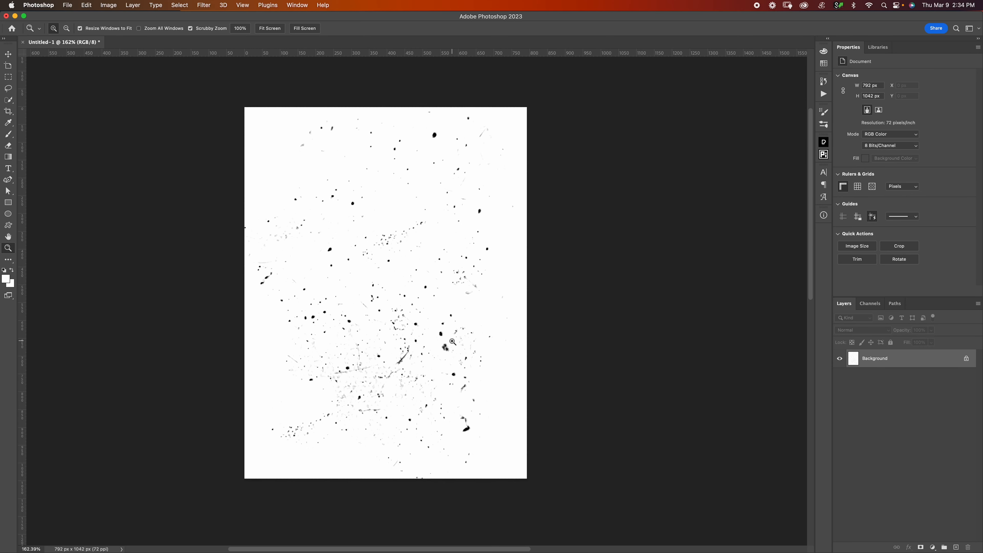
{"action": "key", "text": "d"}
{"action": "left_click", "coordinate": [87, 5]}
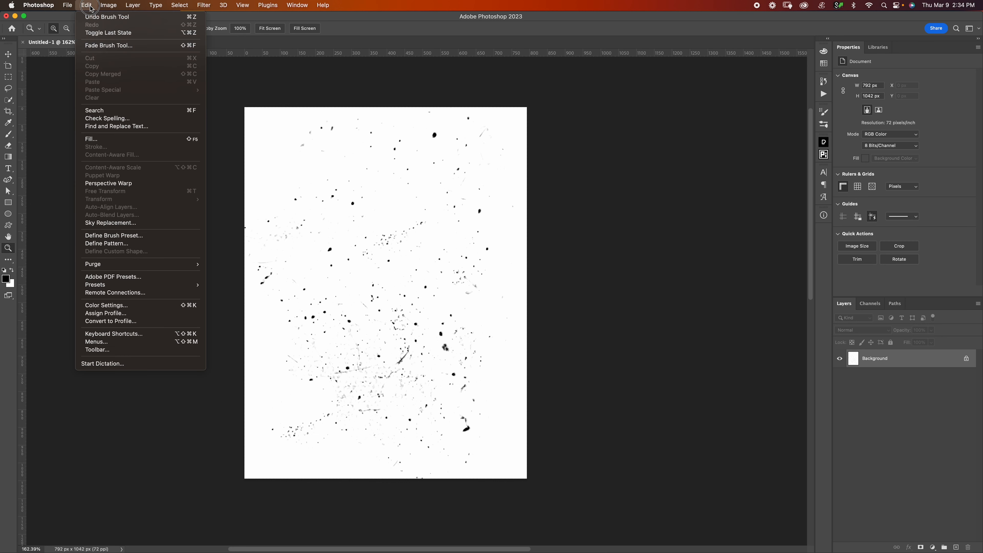
{"action": "left_click", "coordinate": [147, 236]}
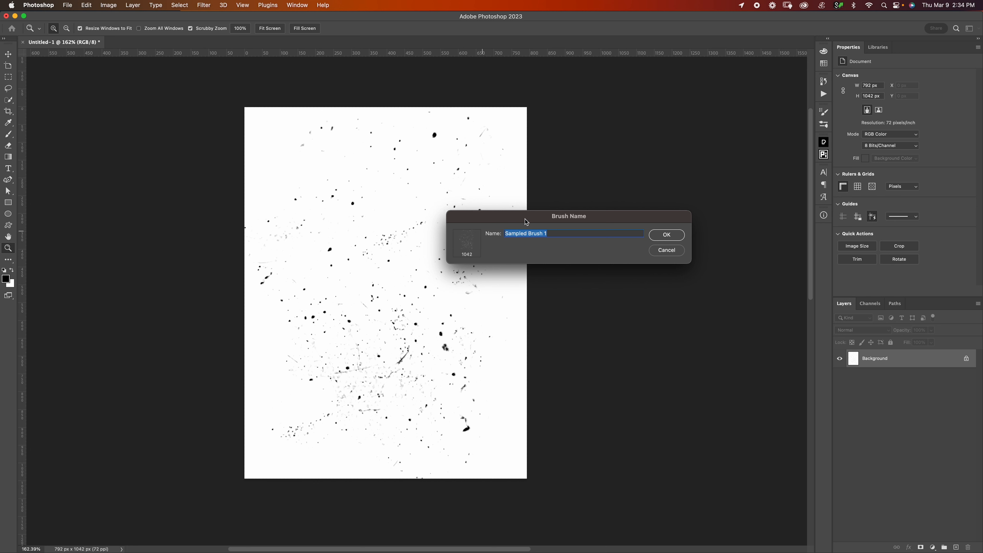
{"action": "type", "text": "Spatter"}
{"action": "key", "text": "Return"}
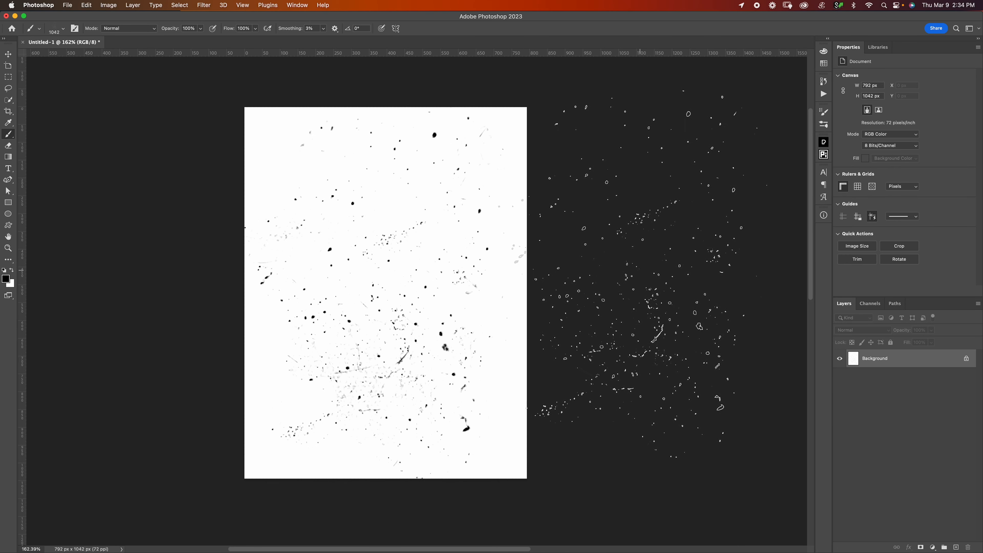
Step: Show the saved brush presets and locate the Spatter Brush Stamp at the end of the list
{"action": "left_click", "coordinate": [825, 125]}
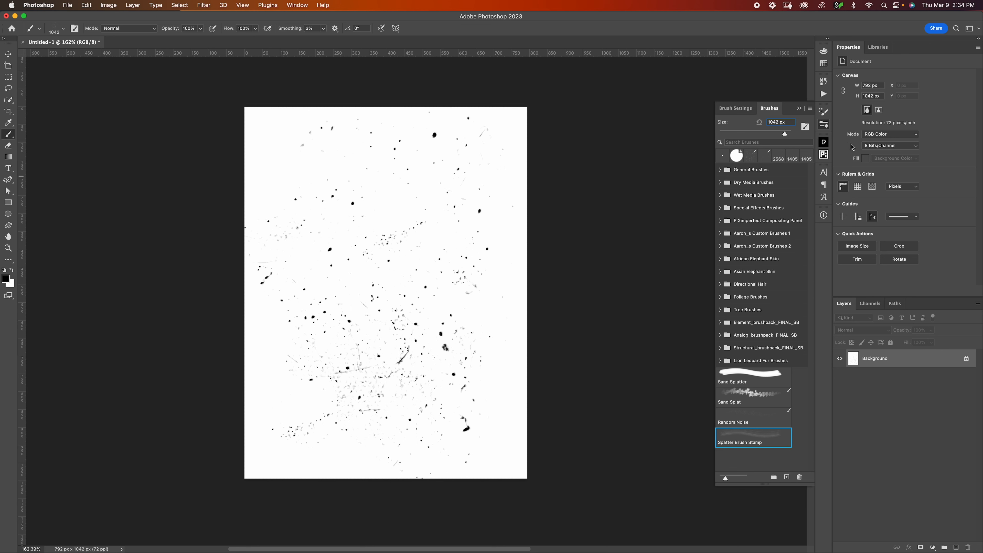
{"action": "left_click", "coordinate": [825, 126]}
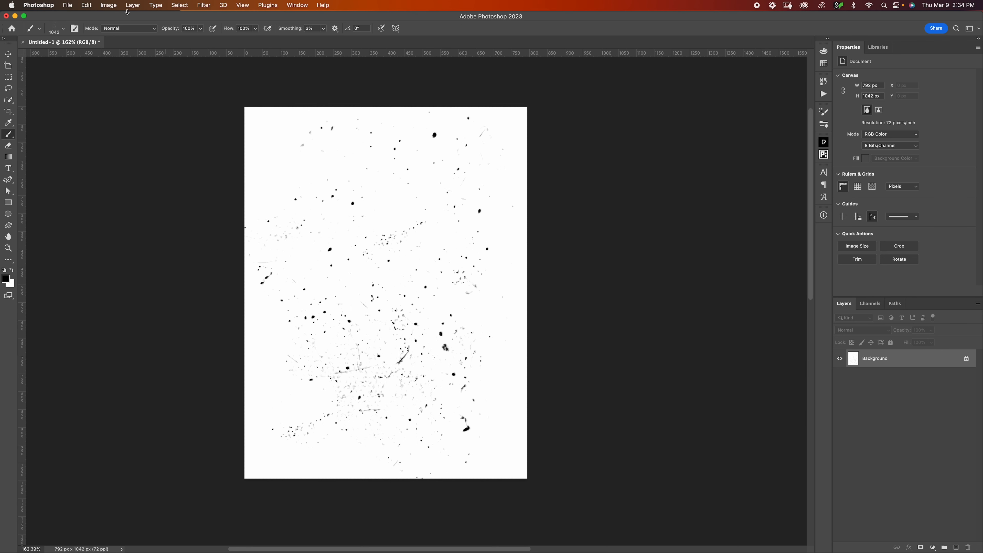
{"action": "left_click", "coordinate": [825, 125]}
{"action": "left_click", "coordinate": [297, 5]}
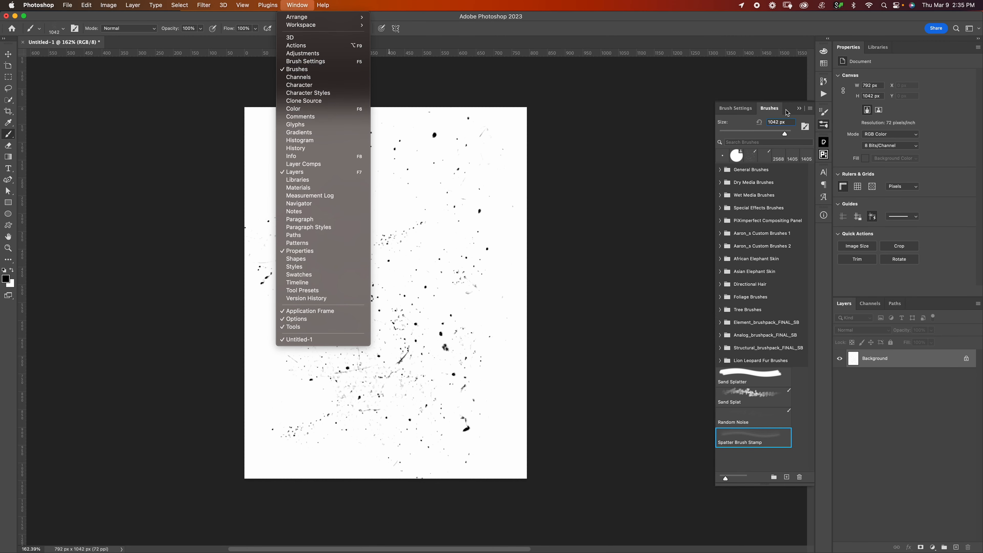
{"action": "left_click", "coordinate": [827, 127]}
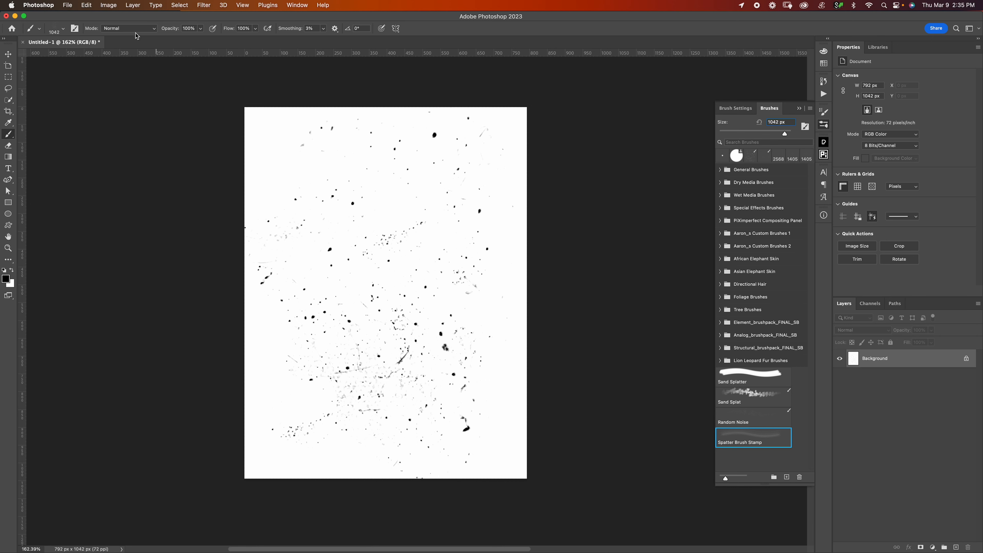
Step: Create a new blank document of 3300 x 3300 px at 72 ppi with a white background
{"action": "left_click", "coordinate": [68, 5]}
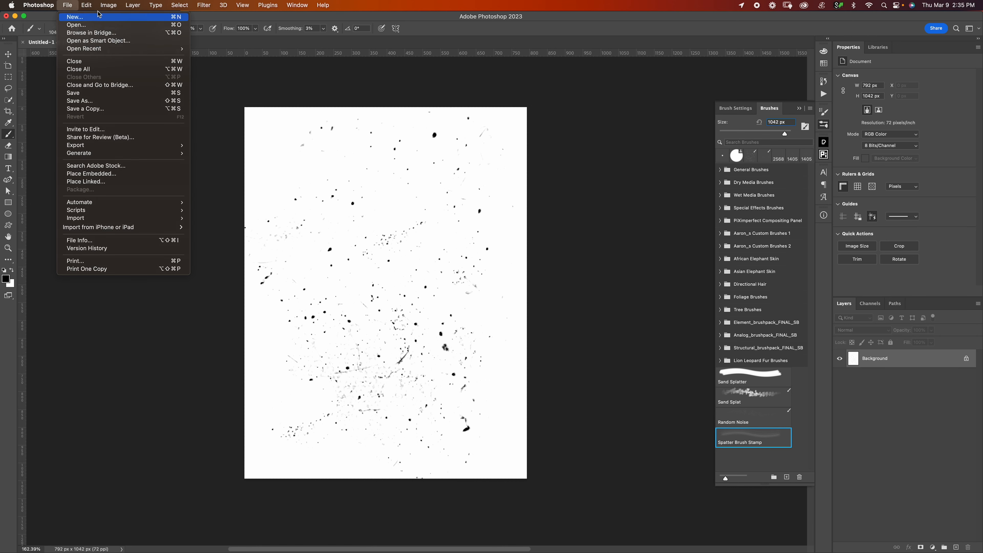
{"action": "left_click", "coordinate": [74, 17]}
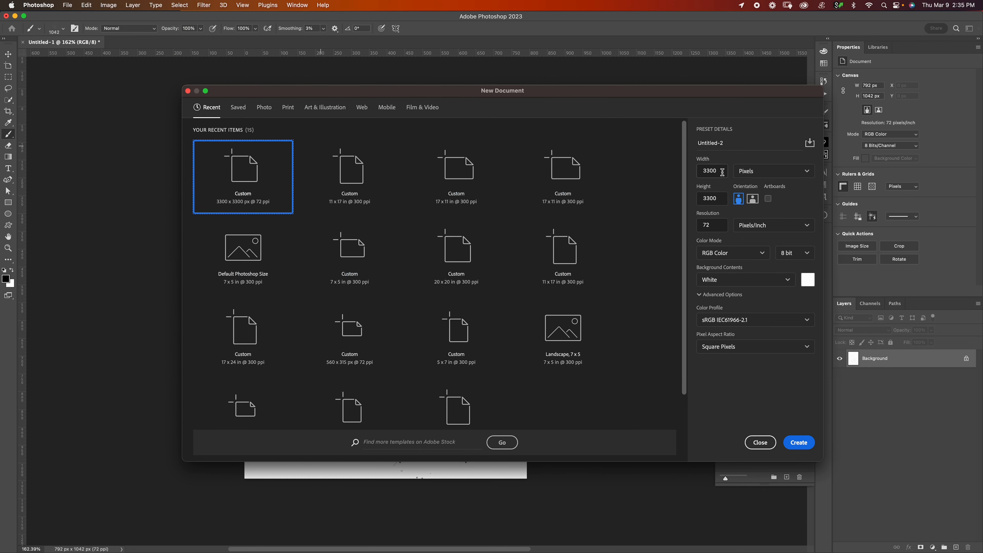
{"action": "left_click", "coordinate": [799, 442]}
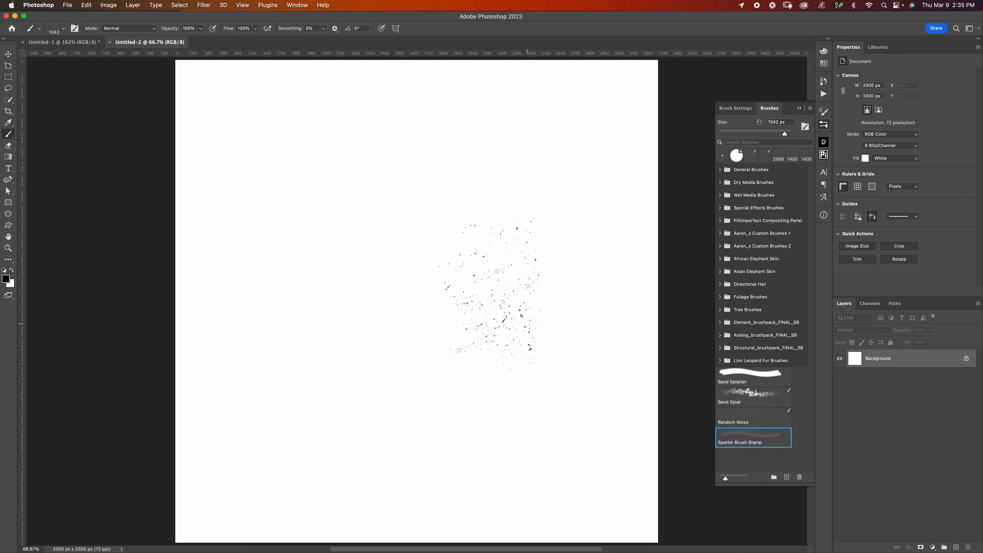
Step: Stamp the spatter brush once on the blank canvas as a test and undo the stamp
{"action": "key", "text": "z"}
{"action": "mouse_move", "coordinate": [461, 263]}
{"action": "left_mouse_down"}
{"action": "mouse_move", "coordinate": [450, 264]}
{"action": "mouse_move", "coordinate": [500, 256]}
{"action": "mouse_move", "coordinate": [476, 271]}
{"action": "left_mouse_up"}
{"action": "key", "text": "b"}
{"action": "left_click", "coordinate": [458, 273]}
{"action": "key", "text": "super+z"}
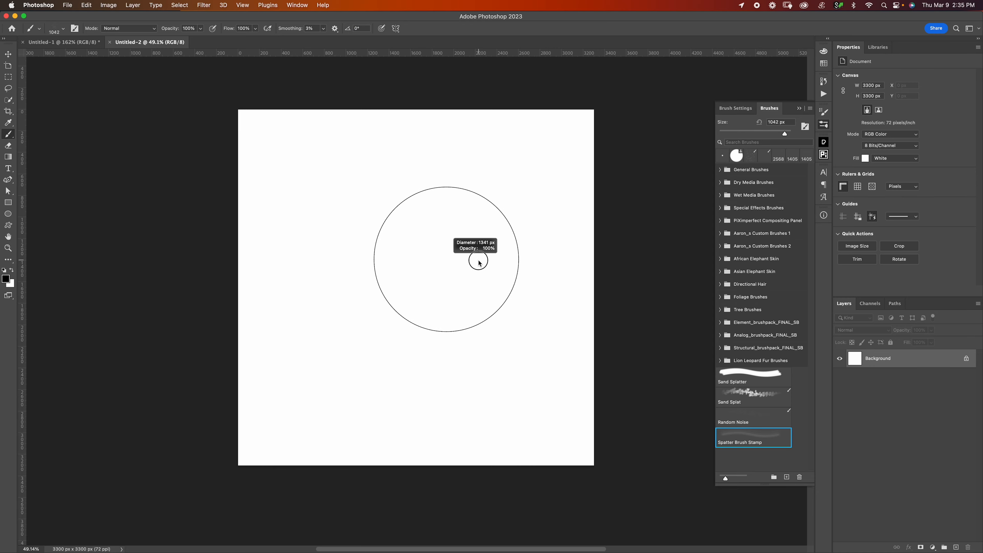
Step: Enlarge the spatter brush to about 1324 px, stamp test spatters, inspect their detail up close and undo them
{"action": "left_click", "coordinate": [477, 259]}
{"action": "mouse_move", "coordinate": [484, 252]}
{"action": "left_mouse_down"}
{"action": "mouse_move", "coordinate": [503, 232]}
{"action": "mouse_move", "coordinate": [406, 217]}
{"action": "mouse_move", "coordinate": [387, 303]}
{"action": "mouse_move", "coordinate": [387, 391]}
{"action": "left_mouse_up"}
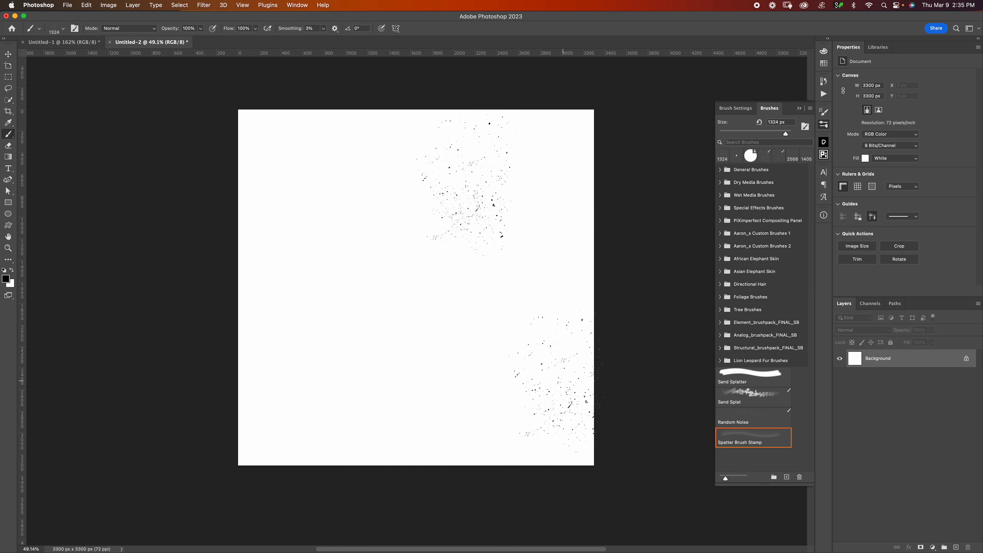
{"action": "left_click", "coordinate": [464, 186]}
{"action": "key", "text": "z"}
{"action": "left_click_drag", "start_coordinate": [473, 201], "coordinate": [542, 197]}
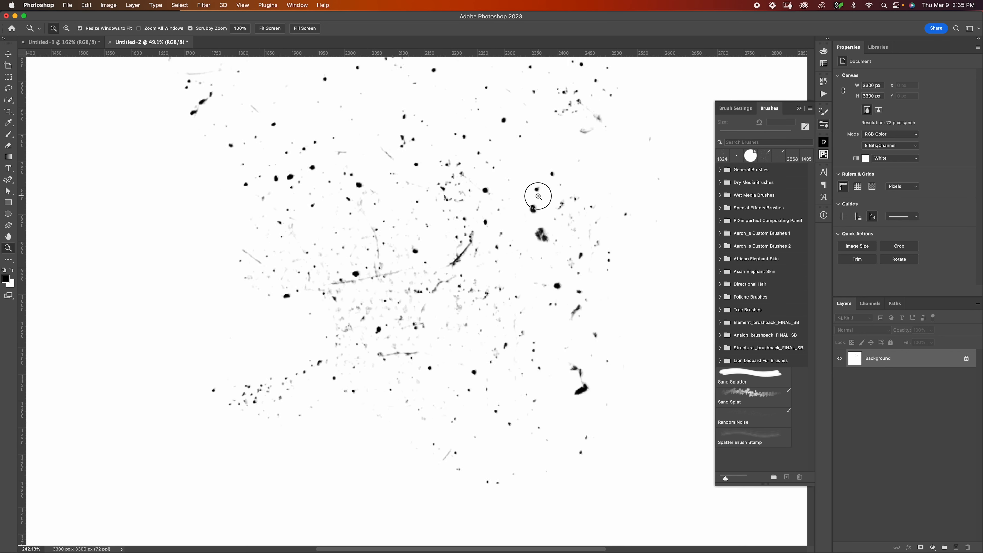
{"action": "left_click_drag", "start_coordinate": [520, 287], "coordinate": [494, 234]}
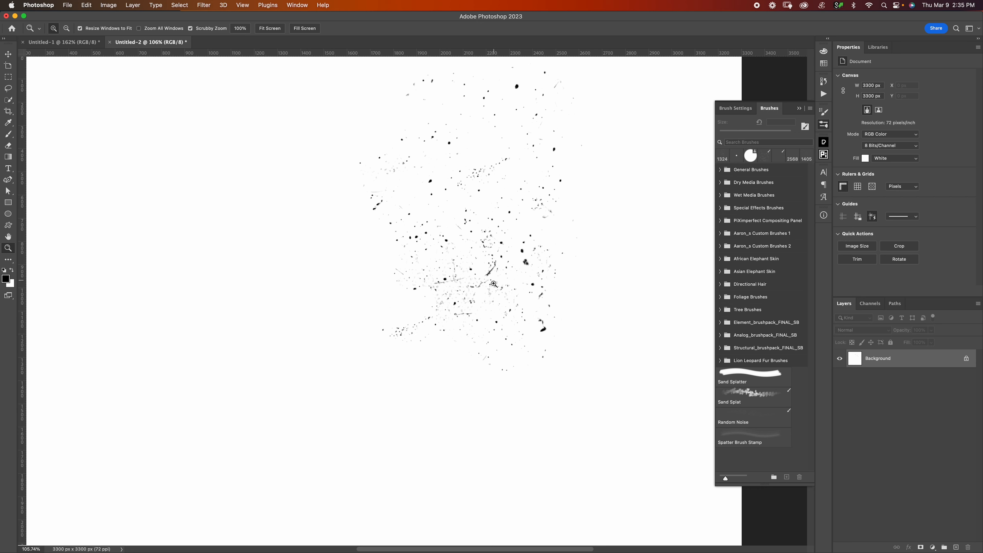
{"action": "key", "text": "super+z"}
{"action": "scroll", "coordinate": [495, 288], "scroll_direction": "down", "scroll_amount": 5}
{"action": "scroll", "coordinate": [496, 294], "scroll_direction": "down", "scroll_amount": 3}
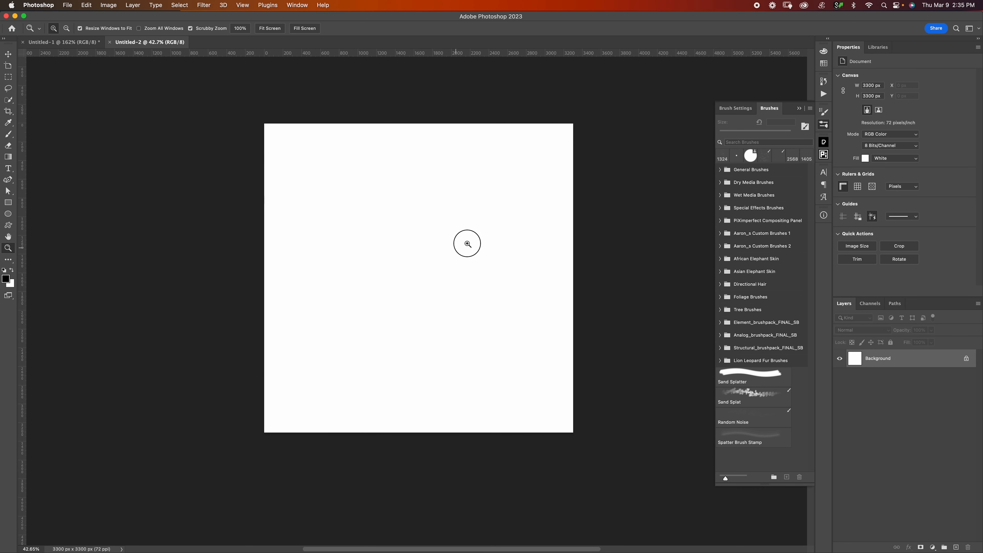
Step: Try a canvas-filling spatter stamp with the brush enlarged to about 3593 px and undo it
{"action": "scroll", "coordinate": [467, 244], "scroll_direction": "up", "scroll_amount": 2}
{"action": "key", "text": "b"}
{"action": "left_click", "coordinate": [478, 259]}
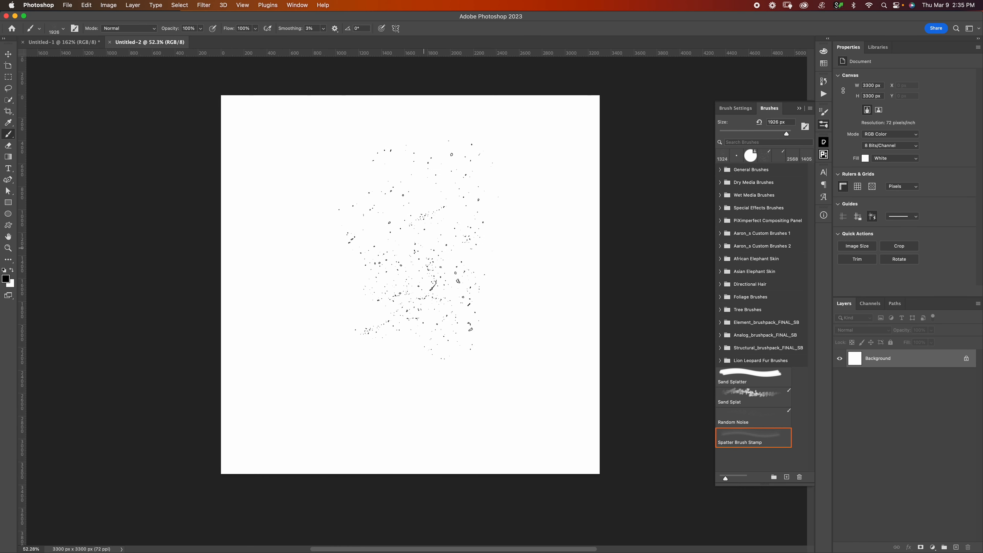
{"action": "mouse_move", "coordinate": [419, 250]}
{"action": "left_mouse_down"}
{"action": "mouse_move", "coordinate": [496, 266]}
{"action": "mouse_move", "coordinate": [604, 255]}
{"action": "left_mouse_up"}
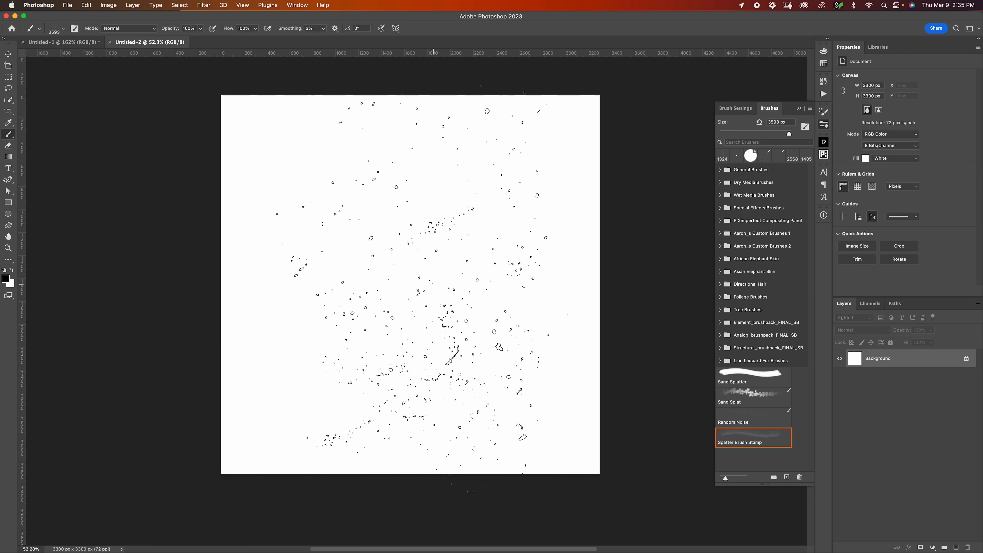
{"action": "left_click", "coordinate": [426, 286]}
{"action": "key", "text": "super+z"}
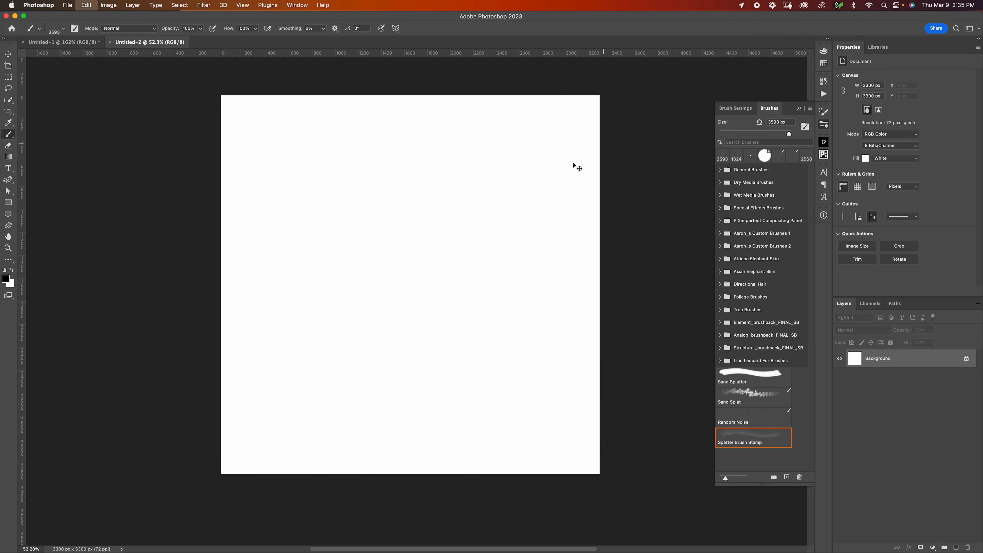
Step: Reduce the brush size to about 1334 px, place separate test stamps across the canvas and undo them all
{"action": "left_click_drag", "start_coordinate": [503, 229], "coordinate": [457, 229]}
{"action": "left_click", "coordinate": [319, 200]}
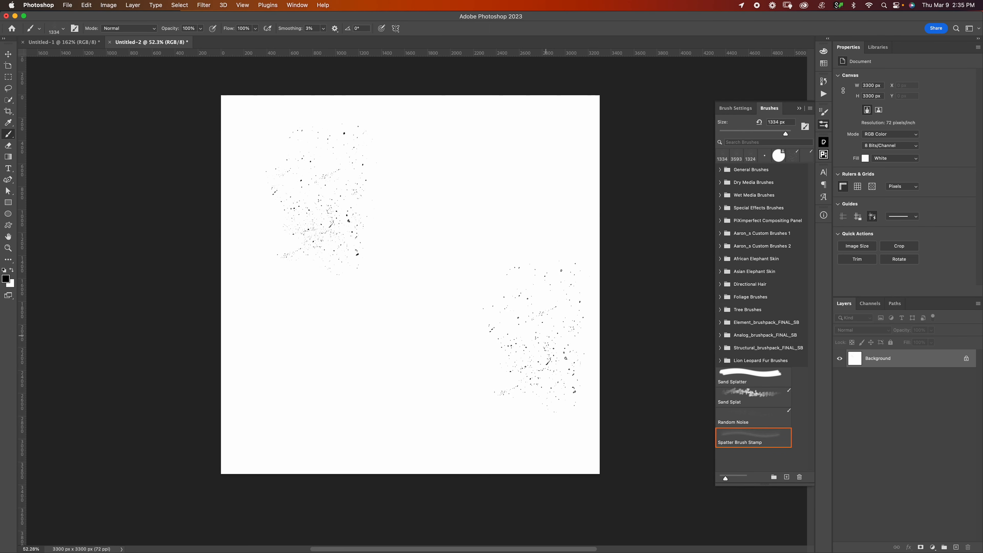
{"action": "left_click", "coordinate": [475, 221]}
{"action": "left_click", "coordinate": [389, 364]}
{"action": "key", "text": "super+z"}
{"action": "key", "text": "super+z"}
{"action": "key", "text": "super+z"}
Step: Paint long winding test strokes across the canvas with the spatter brush, undoing each one
{"action": "mouse_move", "coordinate": [527, 230]}
{"action": "left_mouse_down"}
{"action": "mouse_move", "coordinate": [426, 178]}
{"action": "mouse_move", "coordinate": [500, 317]}
{"action": "mouse_move", "coordinate": [395, 441]}
{"action": "left_mouse_up"}
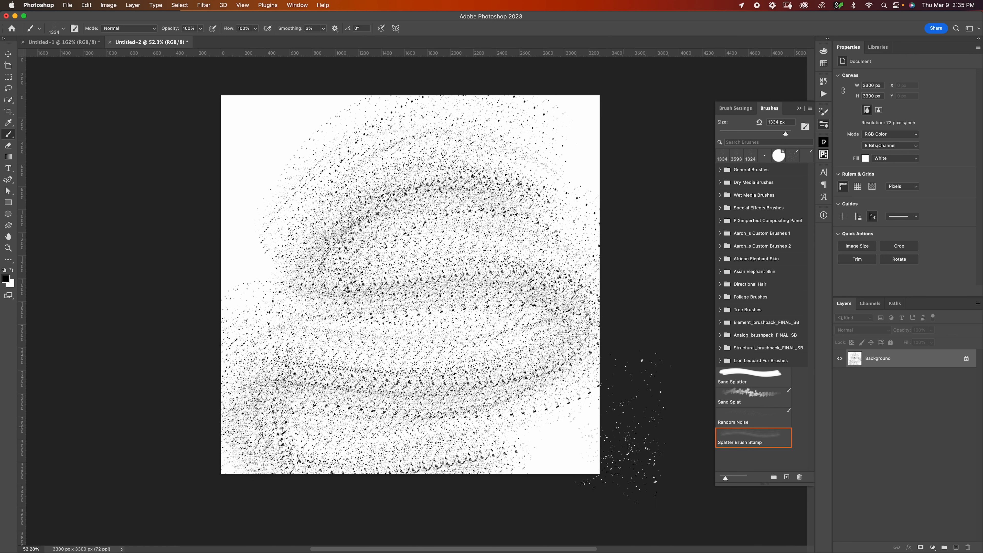
{"action": "key", "text": "super+z"}
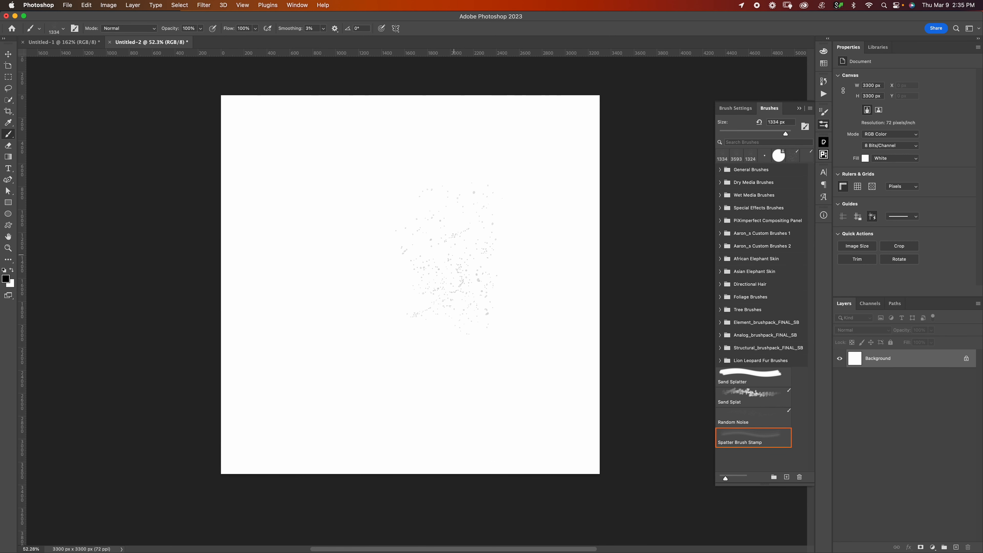
{"action": "left_click_drag", "start_coordinate": [387, 217], "coordinate": [658, 426]}
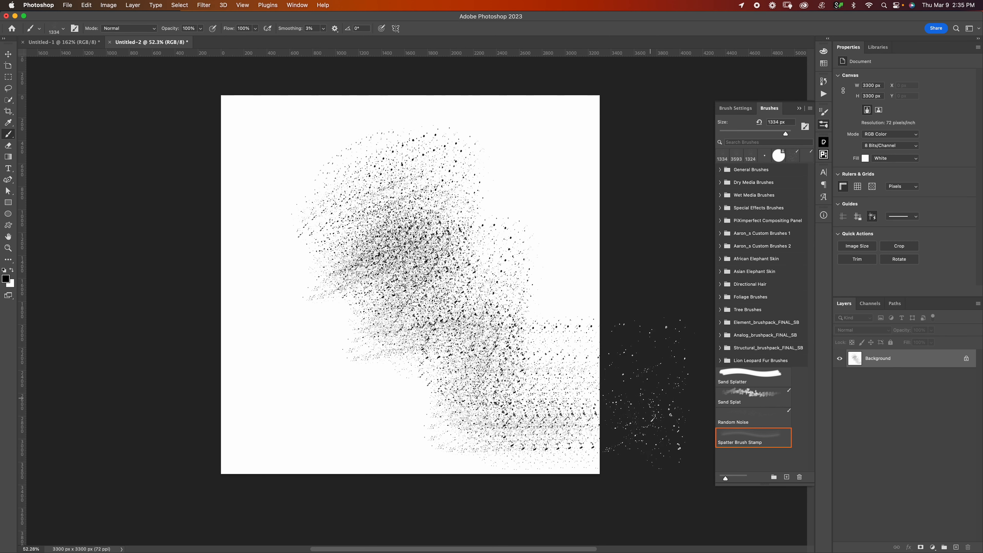
{"action": "key", "text": "super+z"}
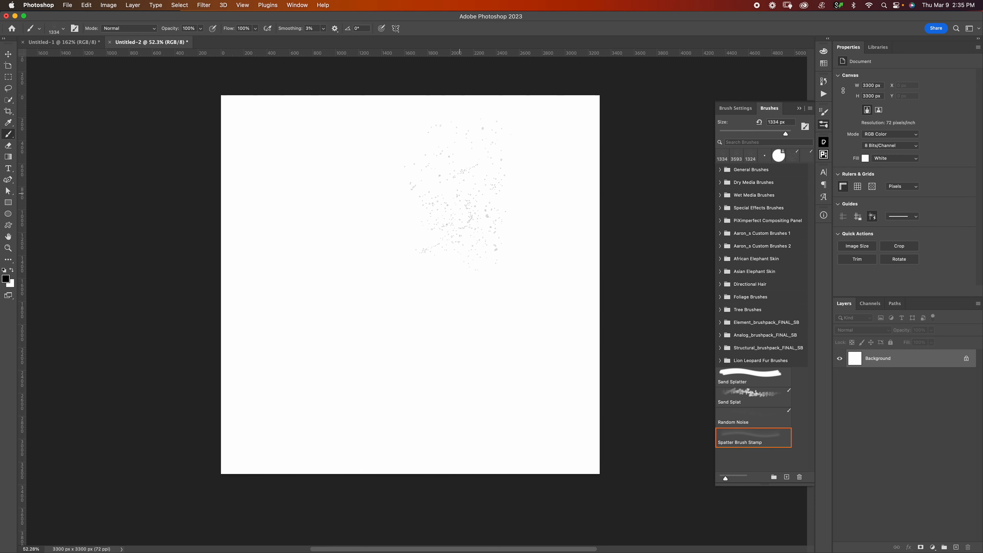
{"action": "mouse_move", "coordinate": [417, 283]}
{"action": "left_mouse_down"}
{"action": "mouse_move", "coordinate": [484, 349]}
{"action": "mouse_move", "coordinate": [635, 201]}
{"action": "left_mouse_up"}
{"action": "key", "text": "super+z"}
Step: Open the spatter brush's settings and view its Brush Tip Shape and Shape Dynamics options
{"action": "left_click", "coordinate": [823, 112]}
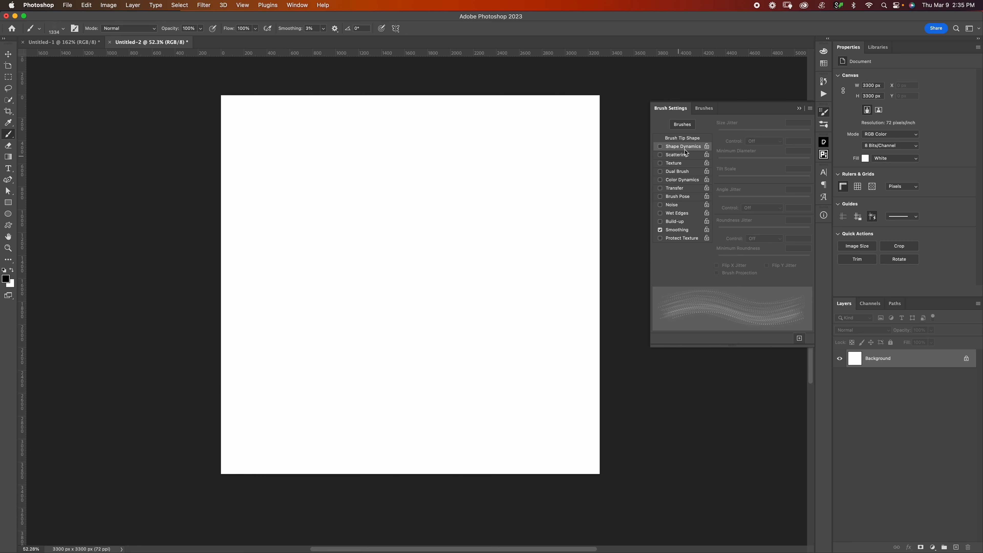
{"action": "left_click", "coordinate": [691, 140]}
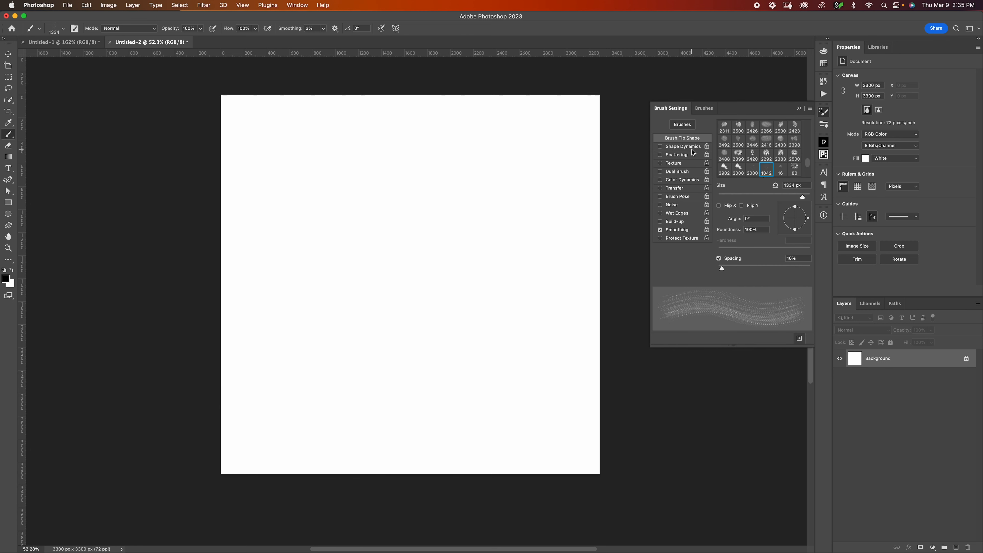
{"action": "left_click", "coordinate": [689, 148]}
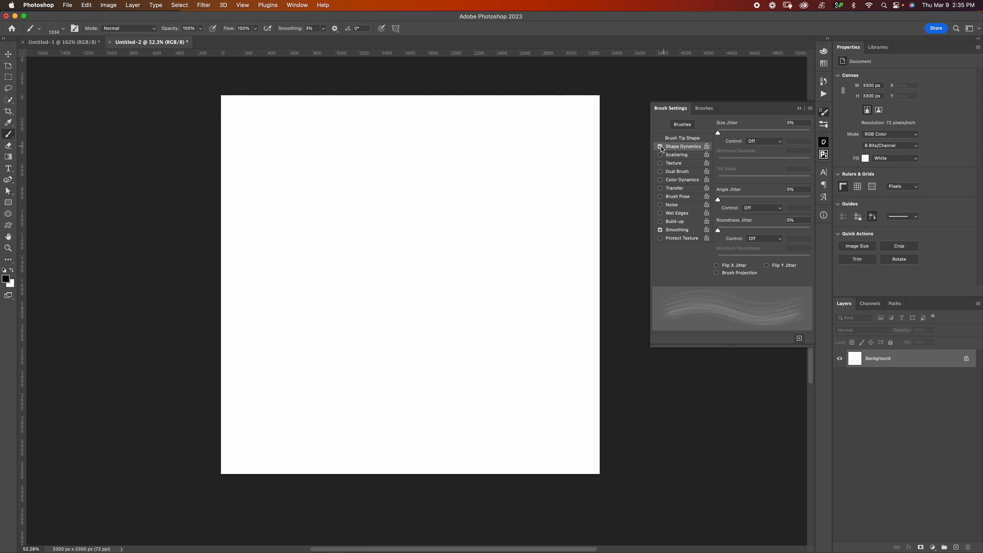
{"action": "left_click", "coordinate": [681, 139]}
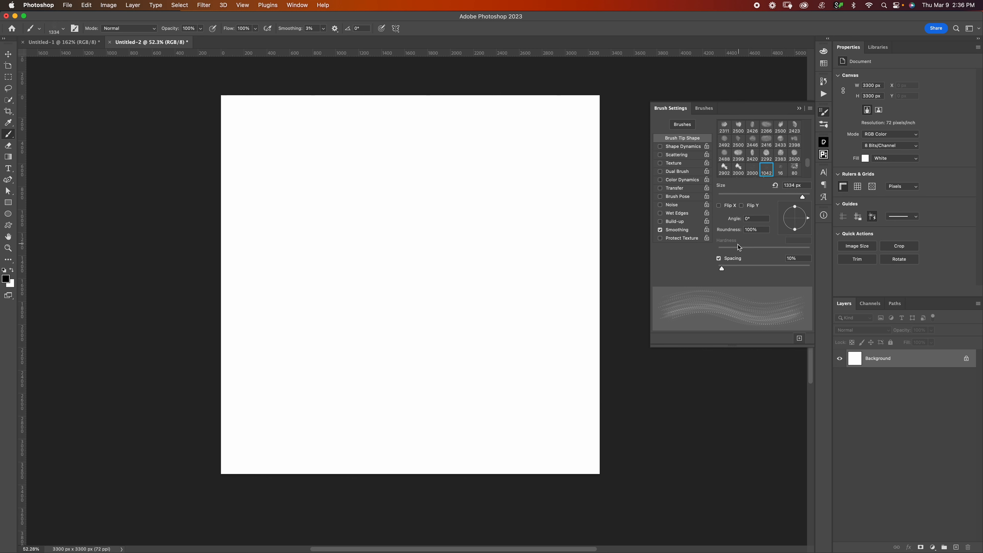
Step: Try a wider brush spacing and a spacing of 1%, painting freehand test strokes and undoing them
{"action": "left_click_drag", "start_coordinate": [728, 267], "coordinate": [759, 268]}
{"action": "mouse_move", "coordinate": [588, 227]}
{"action": "left_mouse_down"}
{"action": "mouse_move", "coordinate": [531, 193]}
{"action": "mouse_move", "coordinate": [459, 197]}
{"action": "mouse_move", "coordinate": [325, 247]}
{"action": "mouse_move", "coordinate": [330, 339]}
{"action": "mouse_move", "coordinate": [511, 326]}
{"action": "mouse_move", "coordinate": [611, 389]}
{"action": "mouse_move", "coordinate": [478, 455]}
{"action": "mouse_move", "coordinate": [284, 428]}
{"action": "left_mouse_up"}
{"action": "key", "text": "super+z"}
{"action": "left_click_drag", "start_coordinate": [759, 269], "coordinate": [694, 279]}
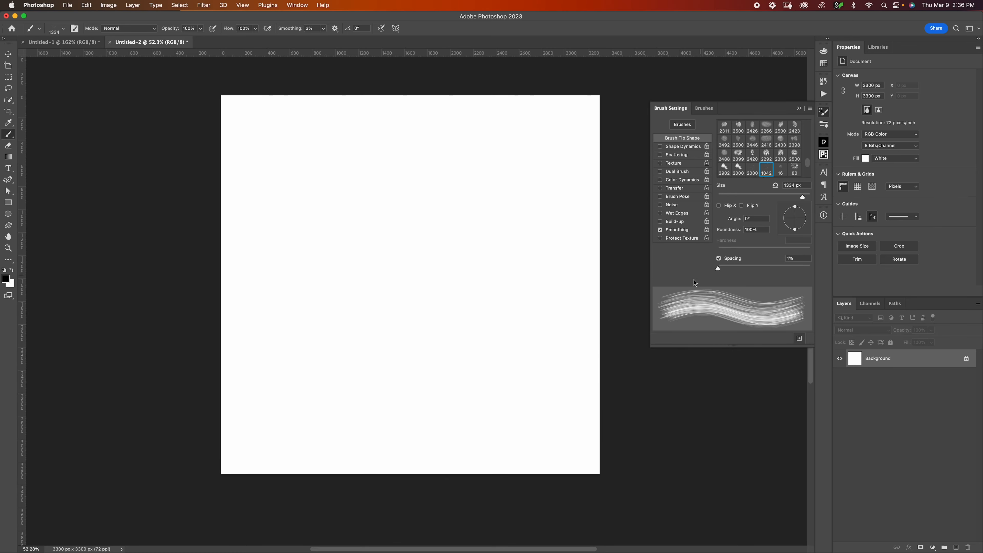
{"action": "left_click_drag", "start_coordinate": [484, 179], "coordinate": [507, 178]}
{"action": "mouse_move", "coordinate": [550, 233]}
{"action": "left_mouse_down"}
{"action": "mouse_move", "coordinate": [271, 348]}
{"action": "mouse_move", "coordinate": [503, 445]}
{"action": "left_mouse_up"}
{"action": "key", "text": "super+z"}
Step: Try brush spacings of 5%, 28% and 50%, painting a freehand test stroke for each and undoing it
{"action": "left_click_drag", "start_coordinate": [719, 270], "coordinate": [720, 270]}
{"action": "mouse_move", "coordinate": [511, 232]}
{"action": "left_mouse_down"}
{"action": "mouse_move", "coordinate": [294, 279]}
{"action": "mouse_move", "coordinate": [593, 391]}
{"action": "left_mouse_up"}
{"action": "key", "text": "super+z"}
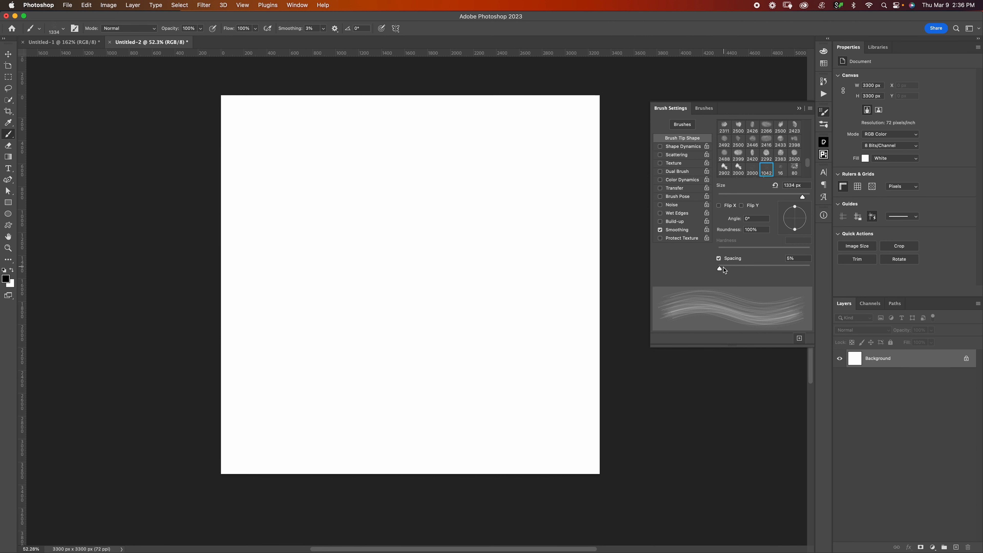
{"action": "left_click_drag", "start_coordinate": [724, 270], "coordinate": [734, 271]}
{"action": "mouse_move", "coordinate": [511, 228]}
{"action": "left_mouse_down"}
{"action": "mouse_move", "coordinate": [318, 271]}
{"action": "mouse_move", "coordinate": [418, 503]}
{"action": "left_mouse_up"}
{"action": "key", "text": "super+z"}
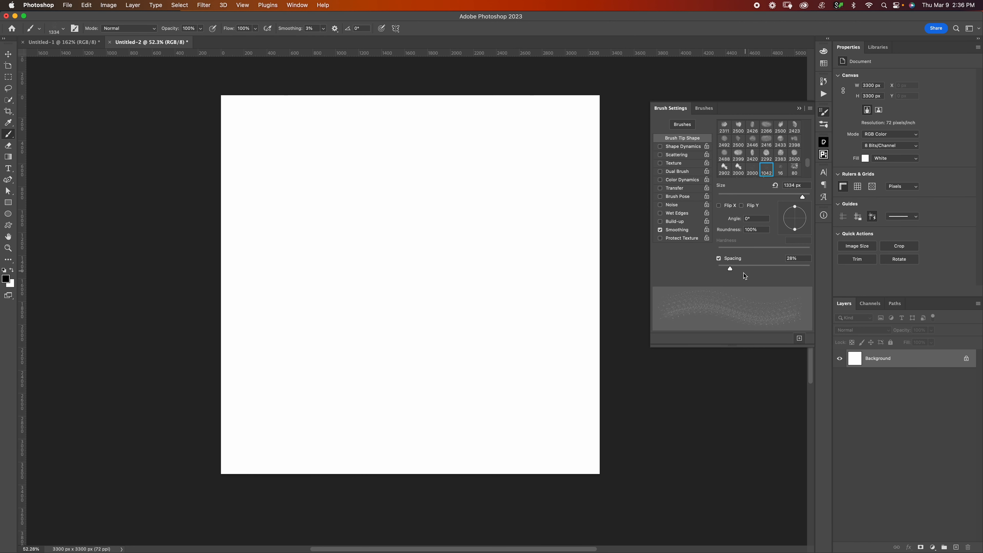
{"action": "left_click_drag", "start_coordinate": [730, 268], "coordinate": [741, 268]}
{"action": "mouse_move", "coordinate": [500, 228]}
{"action": "left_mouse_down"}
{"action": "mouse_move", "coordinate": [465, 221]}
{"action": "mouse_move", "coordinate": [330, 279]}
{"action": "mouse_move", "coordinate": [426, 387]}
{"action": "left_mouse_up"}
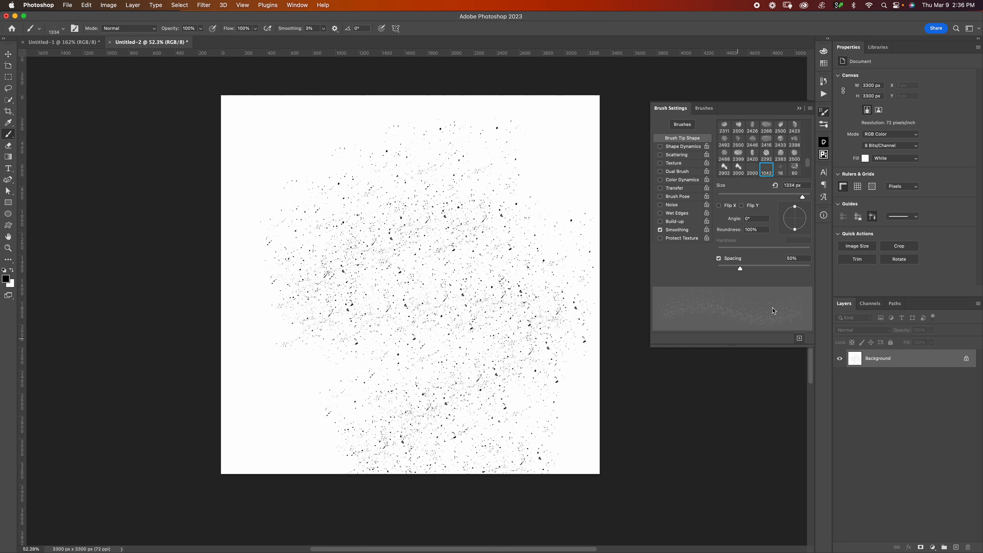
{"action": "key", "text": "super+z"}
Step: Set the brush spacing to about 67%, check it with freehand test strokes and undo the strokes
{"action": "left_click_drag", "start_coordinate": [740, 269], "coordinate": [746, 269]}
{"action": "mouse_move", "coordinate": [468, 264]}
{"action": "left_mouse_down"}
{"action": "mouse_move", "coordinate": [329, 252]}
{"action": "mouse_move", "coordinate": [464, 310]}
{"action": "mouse_move", "coordinate": [484, 279]}
{"action": "left_mouse_up"}
{"action": "key", "text": "super+z"}
{"action": "mouse_move", "coordinate": [488, 167]}
{"action": "left_mouse_down"}
{"action": "mouse_move", "coordinate": [367, 233]}
{"action": "mouse_move", "coordinate": [580, 368]}
{"action": "left_mouse_up"}
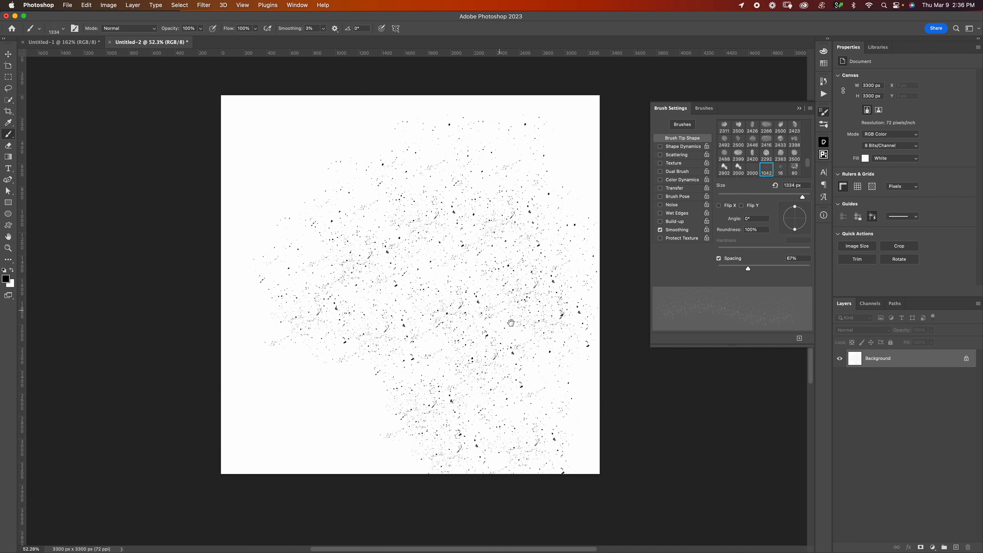
{"action": "key", "text": "super+z"}
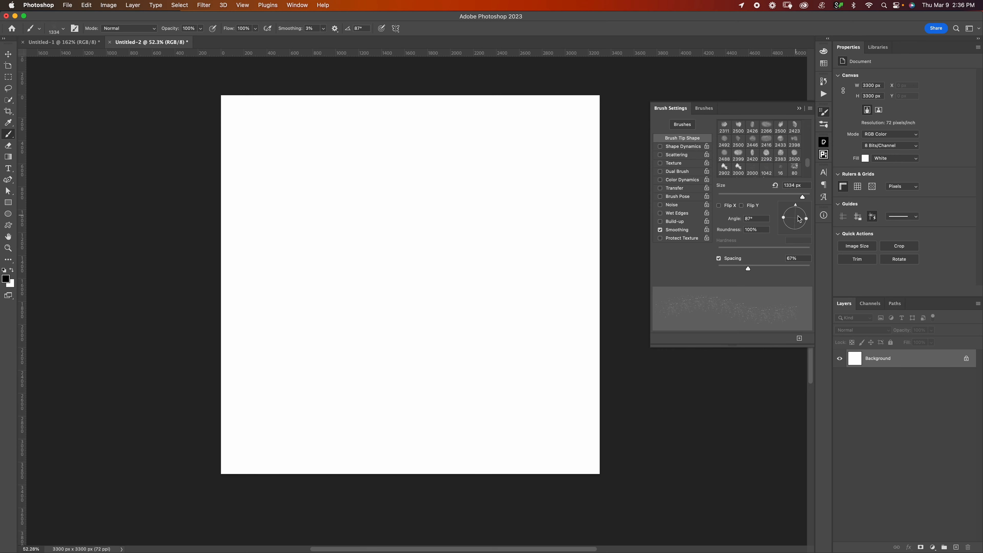
Step: Try brush tip angles of -11° and -88°, undo the test stroke and return the angle to 0°
{"action": "left_click_drag", "start_coordinate": [808, 218], "coordinate": [808, 220]}
{"action": "mouse_move", "coordinate": [534, 263]}
{"action": "left_mouse_down"}
{"action": "mouse_move", "coordinate": [329, 368]}
{"action": "mouse_move", "coordinate": [426, 310]}
{"action": "left_mouse_up"}
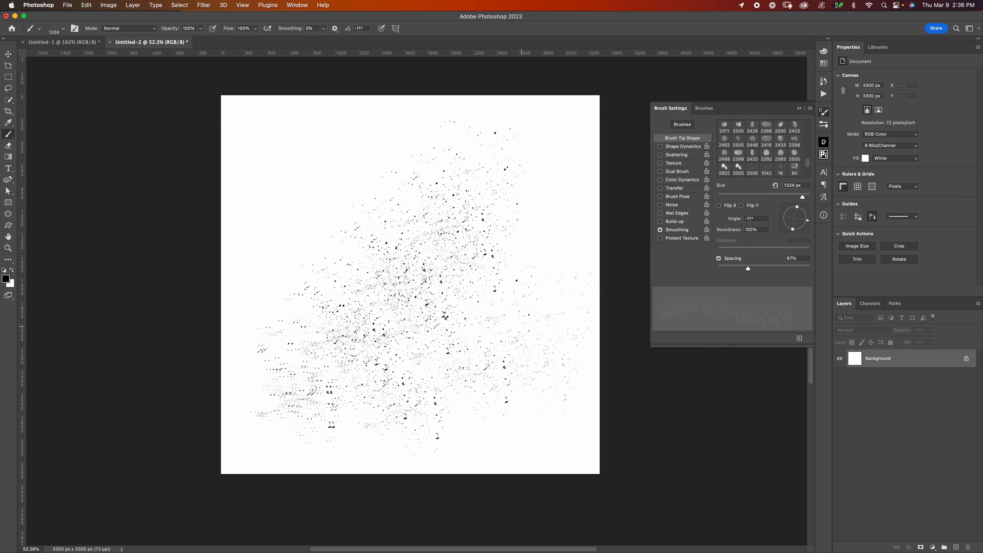
{"action": "key", "text": "super+z"}
{"action": "left_click_drag", "start_coordinate": [801, 224], "coordinate": [796, 242]}
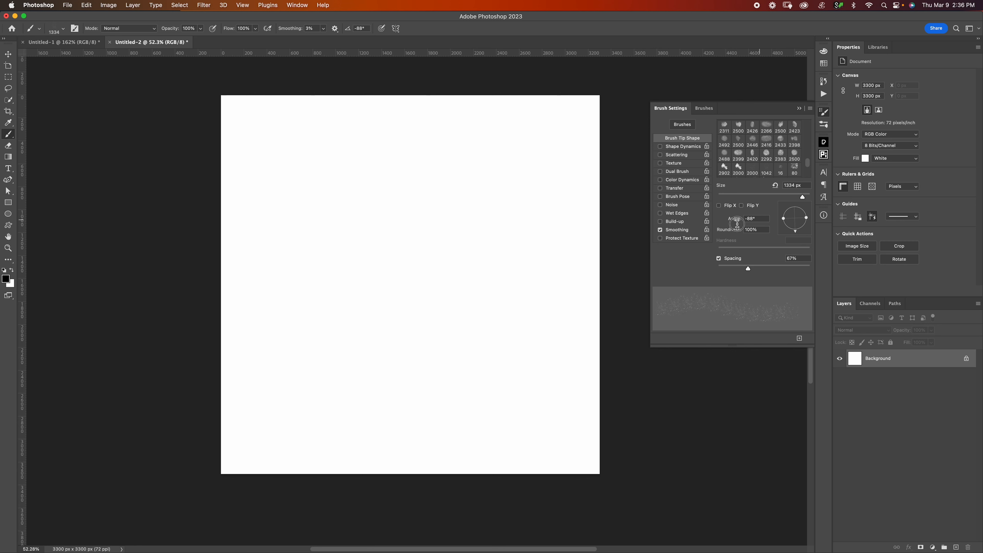
{"action": "type", "text": "0"}
Step: Try a flattened brush tip with 29% roundness at a 47° angle, paint test strokes and undo them
{"action": "left_click_drag", "start_coordinate": [794, 207], "coordinate": [795, 212]}
{"action": "left_click_drag", "start_coordinate": [807, 218], "coordinate": [804, 209]}
{"action": "mouse_move", "coordinate": [437, 294]}
{"action": "left_mouse_down"}
{"action": "mouse_move", "coordinate": [492, 360]}
{"action": "mouse_move", "coordinate": [519, 422]}
{"action": "left_mouse_up"}
{"action": "key", "text": "ctrl+z"}
{"action": "mouse_move", "coordinate": [252, 174]}
{"action": "left_mouse_down"}
{"action": "mouse_move", "coordinate": [387, 271]}
{"action": "mouse_move", "coordinate": [484, 368]}
{"action": "left_mouse_up"}
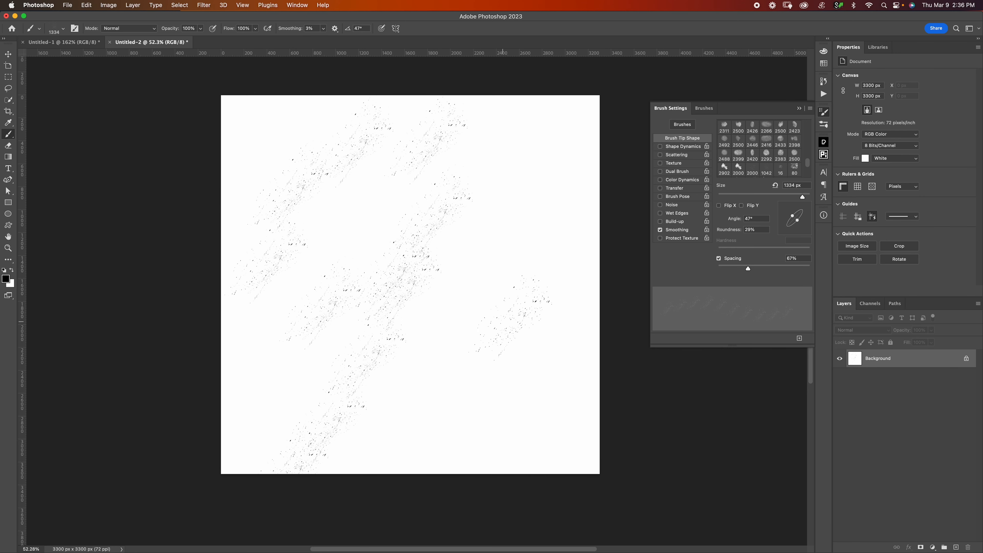
{"action": "key", "text": "ctrl+z"}
Step: Reset the brush tip's angle to 0° and its roundness to 100%
{"action": "type", "text": "00"}
{"action": "key", "text": "Tab"}
{"action": "left_click", "coordinate": [762, 230]}
{"action": "type", "text": "100"}
{"action": "key", "text": "Tab"}
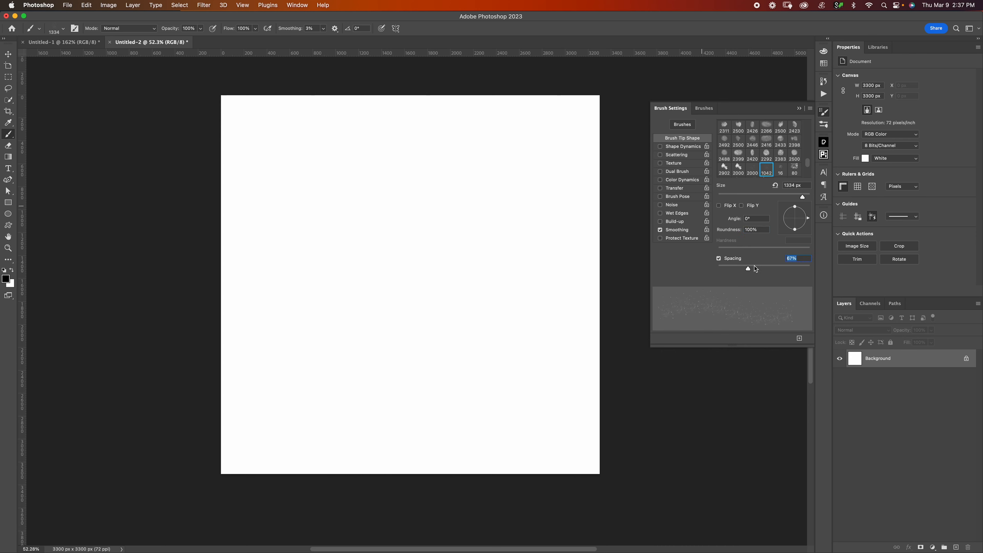
Step: Widen the brush spacing slightly and turn on Shape Dynamics for the spatter brush
{"action": "left_click", "coordinate": [752, 269]}
{"action": "left_click", "coordinate": [688, 147]}
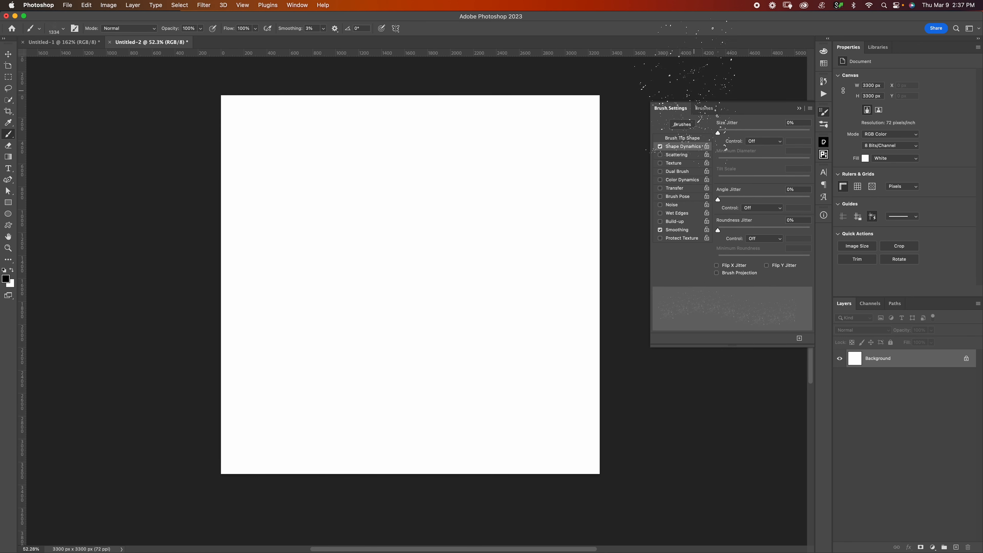
Step: Set the size jitter control to Pen Pressure, painting test strokes at different brush sizes and undoing them
{"action": "left_click", "coordinate": [761, 142]}
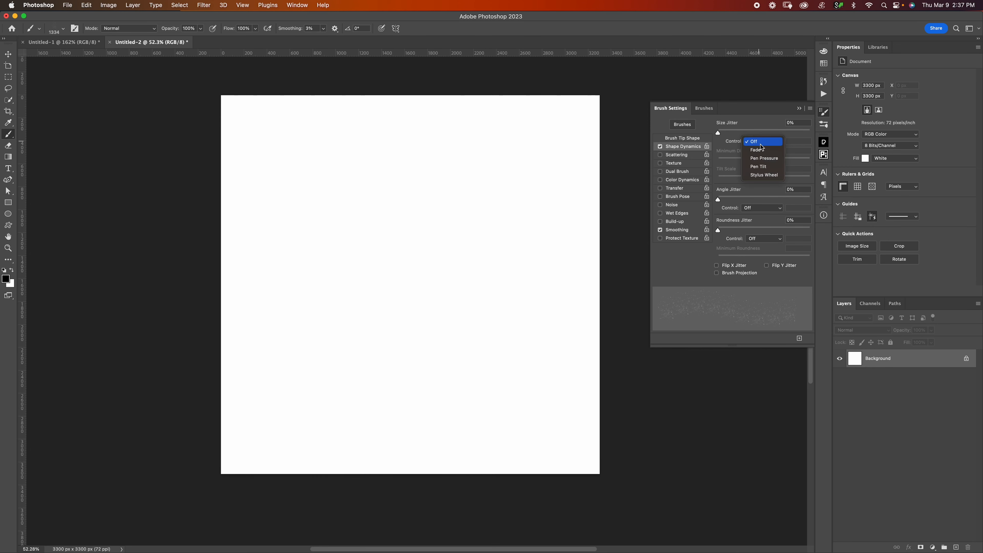
{"action": "left_click", "coordinate": [772, 162]}
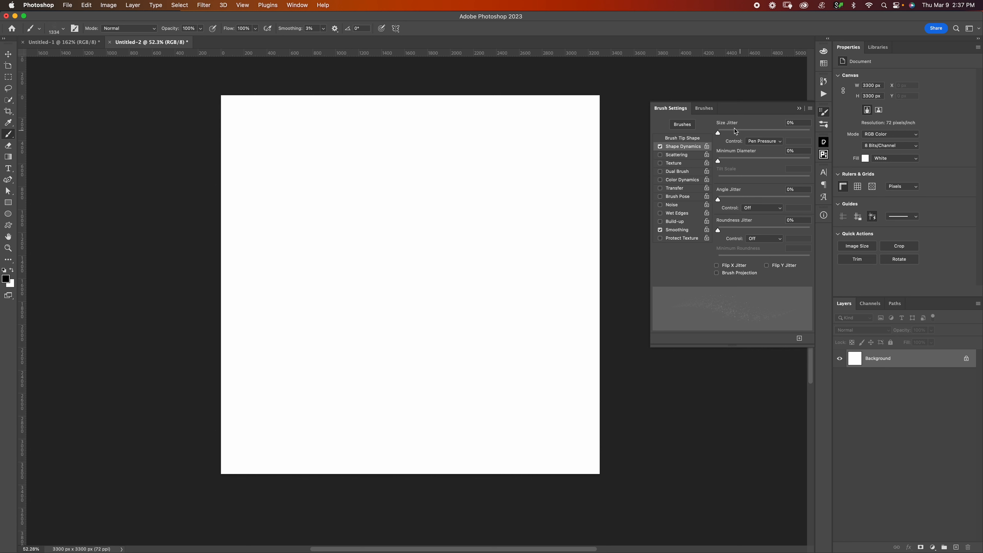
{"action": "left_click_drag", "start_coordinate": [526, 232], "coordinate": [453, 221], "text": "ctrl+alt"}
{"action": "left_click_drag", "start_coordinate": [538, 157], "coordinate": [504, 175]}
{"action": "mouse_move", "coordinate": [449, 221]}
{"action": "left_mouse_down"}
{"action": "mouse_move", "coordinate": [401, 266]}
{"action": "mouse_move", "coordinate": [376, 320]}
{"action": "mouse_move", "coordinate": [407, 361]}
{"action": "mouse_move", "coordinate": [476, 349]}
{"action": "mouse_move", "coordinate": [562, 414]}
{"action": "mouse_move", "coordinate": [390, 476]}
{"action": "mouse_move", "coordinate": [274, 418]}
{"action": "left_mouse_up"}
{"action": "key", "text": "super+z"}
{"action": "left_click_drag", "start_coordinate": [169, 31], "coordinate": [423, 58]}
{"action": "mouse_move", "coordinate": [417, 205]}
{"action": "left_mouse_down"}
{"action": "mouse_move", "coordinate": [499, 233]}
{"action": "mouse_move", "coordinate": [329, 335]}
{"action": "left_mouse_up"}
{"action": "key", "text": "super+z"}
Step: Set the brush's size jitter to 54%, painting test strokes across the canvas and undoing them
{"action": "left_click_drag", "start_coordinate": [720, 132], "coordinate": [768, 133]}
{"action": "left_click_drag", "start_coordinate": [543, 149], "coordinate": [399, 229]}
{"action": "mouse_move", "coordinate": [551, 263]}
{"action": "left_mouse_down"}
{"action": "mouse_move", "coordinate": [321, 355]}
{"action": "mouse_move", "coordinate": [422, 272]}
{"action": "mouse_move", "coordinate": [553, 194]}
{"action": "left_mouse_up"}
{"action": "key", "text": "super+z"}
{"action": "left_click_drag", "start_coordinate": [466, 199], "coordinate": [483, 209]}
{"action": "mouse_move", "coordinate": [519, 157]}
{"action": "left_mouse_down"}
{"action": "mouse_move", "coordinate": [354, 243]}
{"action": "mouse_move", "coordinate": [402, 354]}
{"action": "mouse_move", "coordinate": [623, 406]}
{"action": "left_mouse_up"}
{"action": "key", "text": "super+z"}
Step: Set the angle jitter to 49% and enlarge the brush to 1551 px, undoing the test strokes
{"action": "left_click_drag", "start_coordinate": [720, 200], "coordinate": [763, 202]}
{"action": "mouse_move", "coordinate": [549, 139]}
{"action": "left_mouse_down"}
{"action": "mouse_move", "coordinate": [402, 217]}
{"action": "mouse_move", "coordinate": [484, 264]}
{"action": "left_mouse_up"}
{"action": "left_click_drag", "start_coordinate": [536, 240], "coordinate": [512, 391]}
{"action": "key", "text": "super+z"}
{"action": "left_click_drag", "start_coordinate": [447, 244], "coordinate": [467, 246]}
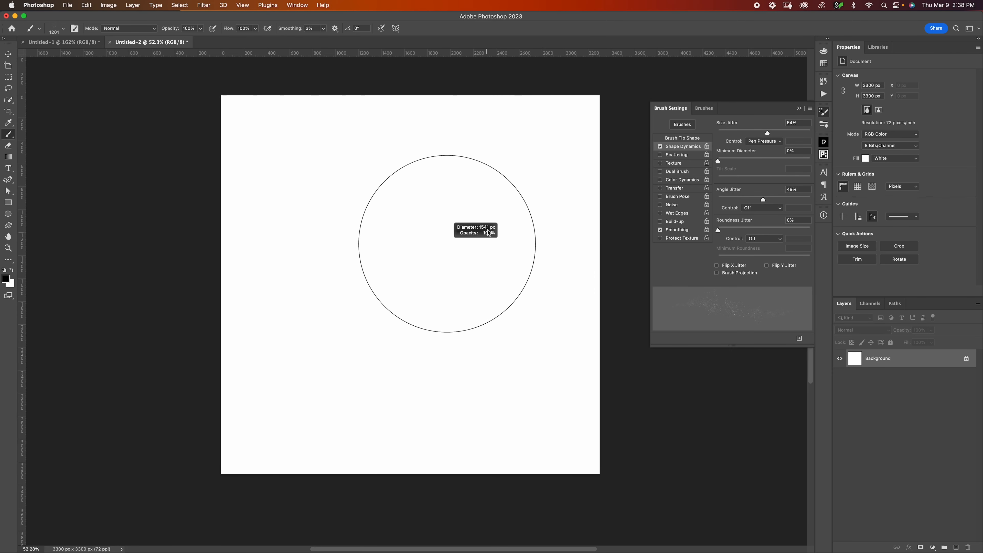
{"action": "mouse_move", "coordinate": [523, 164]}
{"action": "left_mouse_down"}
{"action": "mouse_move", "coordinate": [336, 231]}
{"action": "mouse_move", "coordinate": [387, 280]}
{"action": "mouse_move", "coordinate": [552, 270]}
{"action": "mouse_move", "coordinate": [429, 361]}
{"action": "mouse_move", "coordinate": [454, 420]}
{"action": "mouse_move", "coordinate": [589, 387]}
{"action": "mouse_move", "coordinate": [564, 204]}
{"action": "mouse_move", "coordinate": [549, 230]}
{"action": "left_mouse_up"}
{"action": "key", "text": "super+z"}
{"action": "mouse_move", "coordinate": [558, 182]}
{"action": "left_mouse_down"}
{"action": "mouse_move", "coordinate": [534, 174]}
{"action": "mouse_move", "coordinate": [465, 205]}
{"action": "mouse_move", "coordinate": [389, 271]}
{"action": "mouse_move", "coordinate": [426, 290]}
{"action": "mouse_move", "coordinate": [446, 329]}
{"action": "mouse_move", "coordinate": [368, 368]}
{"action": "mouse_move", "coordinate": [348, 310]}
{"action": "left_mouse_up"}
{"action": "left_click_drag", "start_coordinate": [418, 341], "coordinate": [430, 354]}
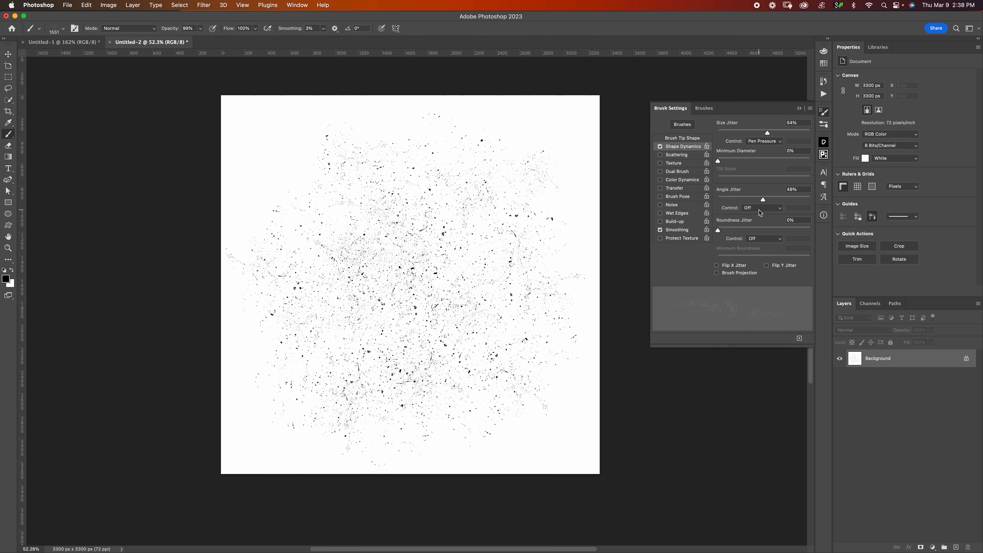
{"action": "key", "text": "super+z"}
Step: Set the angle jitter control to Pen Pressure, painting two test strokes and undoing each
{"action": "left_click", "coordinate": [761, 209]}
{"action": "left_click", "coordinate": [757, 223]}
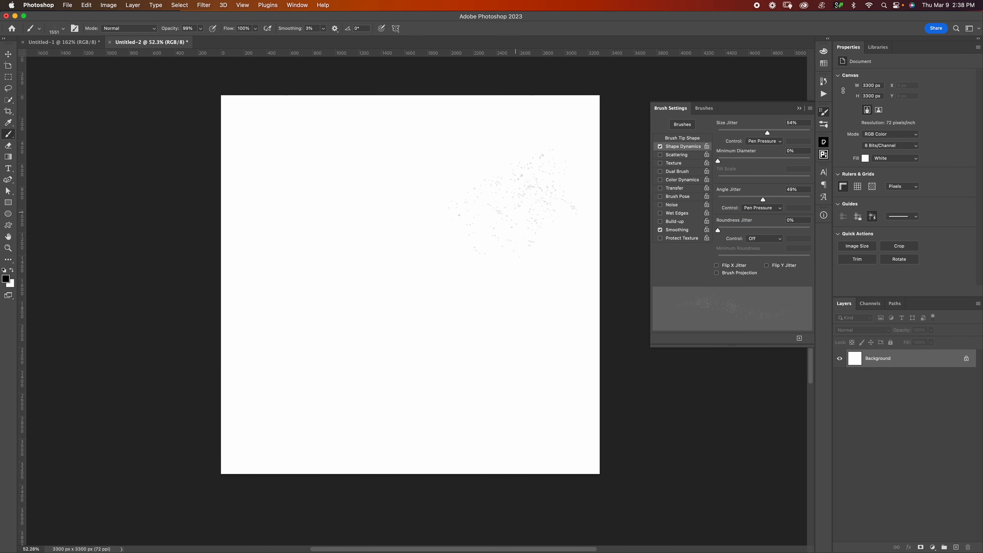
{"action": "mouse_move", "coordinate": [503, 174]}
{"action": "left_mouse_down"}
{"action": "mouse_move", "coordinate": [407, 213]}
{"action": "mouse_move", "coordinate": [484, 252]}
{"action": "mouse_move", "coordinate": [406, 310]}
{"action": "mouse_move", "coordinate": [445, 406]}
{"action": "left_mouse_up"}
{"action": "key", "text": "super+z"}
{"action": "mouse_move", "coordinate": [488, 151]}
{"action": "left_mouse_down"}
{"action": "mouse_move", "coordinate": [302, 283]}
{"action": "mouse_move", "coordinate": [554, 321]}
{"action": "left_mouse_up"}
{"action": "key", "text": "super+z"}
Step: Set the roundness jitter to 55%, test it with a stroke and clear the canvas back to white
{"action": "left_click_drag", "start_coordinate": [726, 231], "coordinate": [736, 233]}
{"action": "left_click_drag", "start_coordinate": [738, 231], "coordinate": [768, 230]}
{"action": "mouse_move", "coordinate": [542, 217]}
{"action": "left_mouse_down"}
{"action": "mouse_move", "coordinate": [513, 261]}
{"action": "mouse_move", "coordinate": [378, 201]}
{"action": "mouse_move", "coordinate": [460, 348]}
{"action": "mouse_move", "coordinate": [360, 418]}
{"action": "left_mouse_up"}
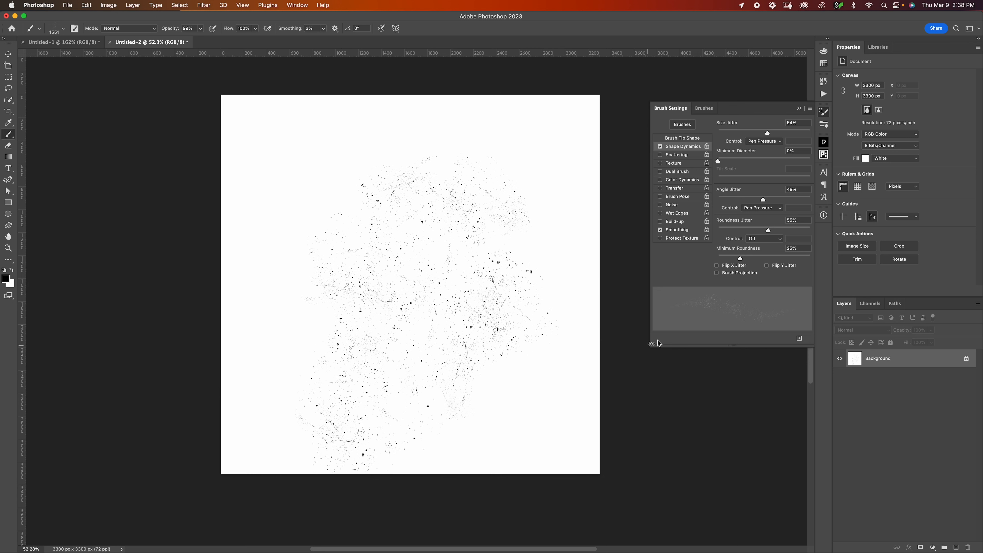
{"action": "key", "text": "super+BackSpace"}
Step: Enable Flip X Jitter and Flip Y Jitter, paint test strokes and clear the canvas back to white
{"action": "left_click", "coordinate": [741, 268]}
{"action": "left_click", "coordinate": [767, 266]}
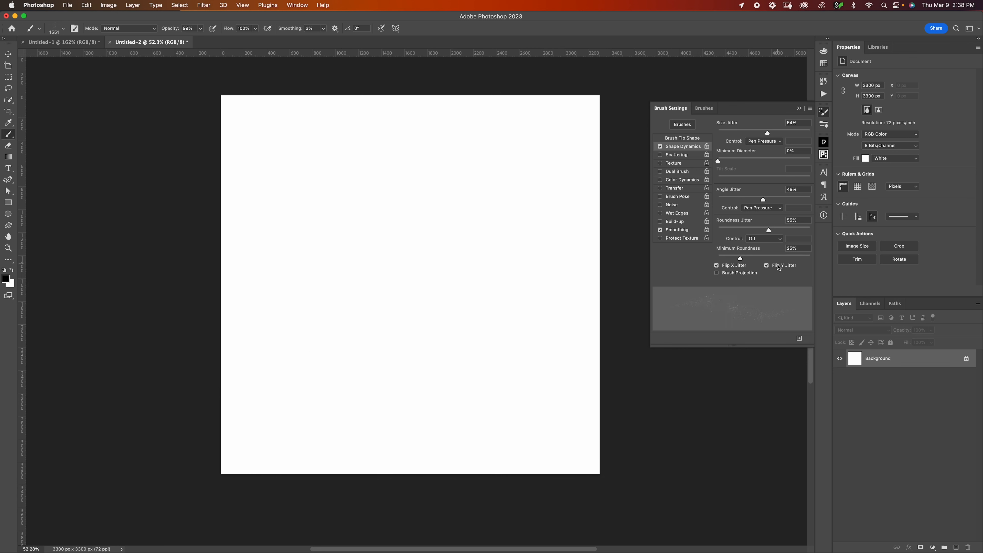
{"action": "mouse_move", "coordinate": [557, 166]}
{"action": "left_mouse_down"}
{"action": "mouse_move", "coordinate": [538, 240]}
{"action": "mouse_move", "coordinate": [503, 162]}
{"action": "mouse_move", "coordinate": [295, 232]}
{"action": "left_mouse_up"}
{"action": "mouse_move", "coordinate": [406, 252]}
{"action": "left_mouse_down"}
{"action": "mouse_move", "coordinate": [349, 310]}
{"action": "mouse_move", "coordinate": [523, 387]}
{"action": "left_mouse_up"}
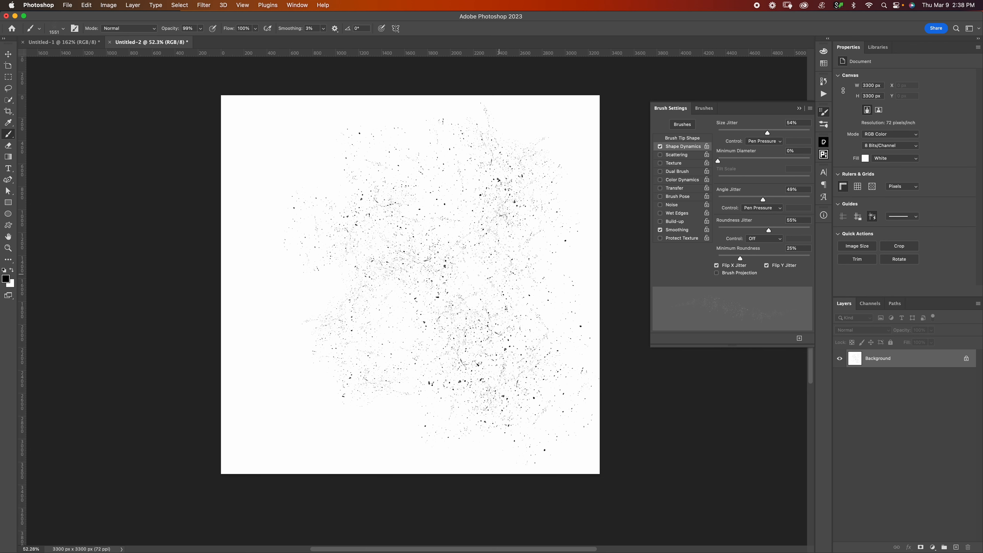
{"action": "key", "text": "super+BackSpace"}
{"action": "mouse_move", "coordinate": [499, 275]}
{"action": "left_mouse_down"}
{"action": "mouse_move", "coordinate": [407, 267]}
{"action": "mouse_move", "coordinate": [503, 175]}
{"action": "mouse_move", "coordinate": [387, 232]}
{"action": "mouse_move", "coordinate": [363, 392]}
{"action": "mouse_move", "coordinate": [534, 361]}
{"action": "mouse_move", "coordinate": [472, 233]}
{"action": "mouse_move", "coordinate": [360, 360]}
{"action": "left_mouse_up"}
{"action": "key", "text": "super+BackSpace"}
Step: Turn on Scattering with a scatter of 371%, paint test strokes and undo them
{"action": "key", "text": "z"}
{"action": "scroll", "coordinate": [676, 223], "scroll_direction": "up", "scroll_amount": 2}
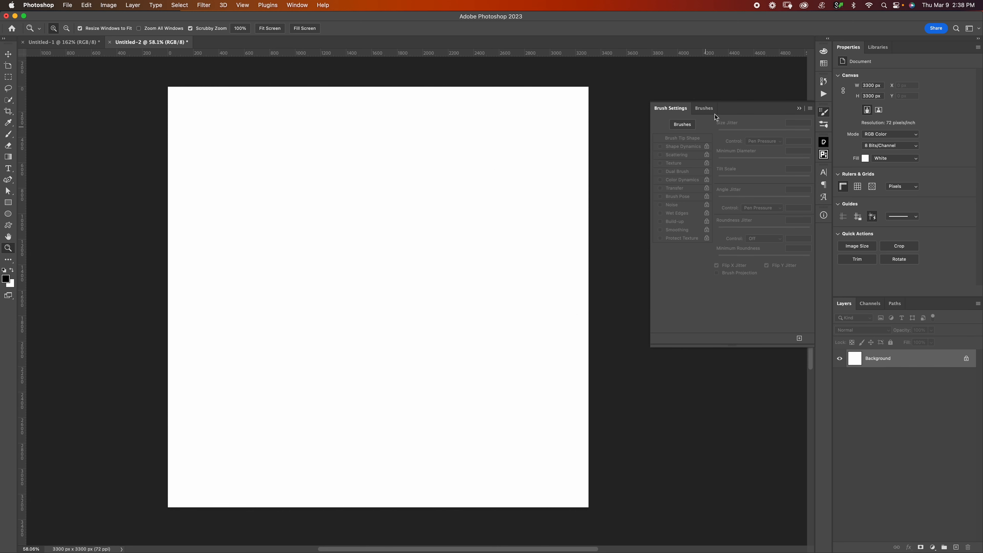
{"action": "key", "text": "b"}
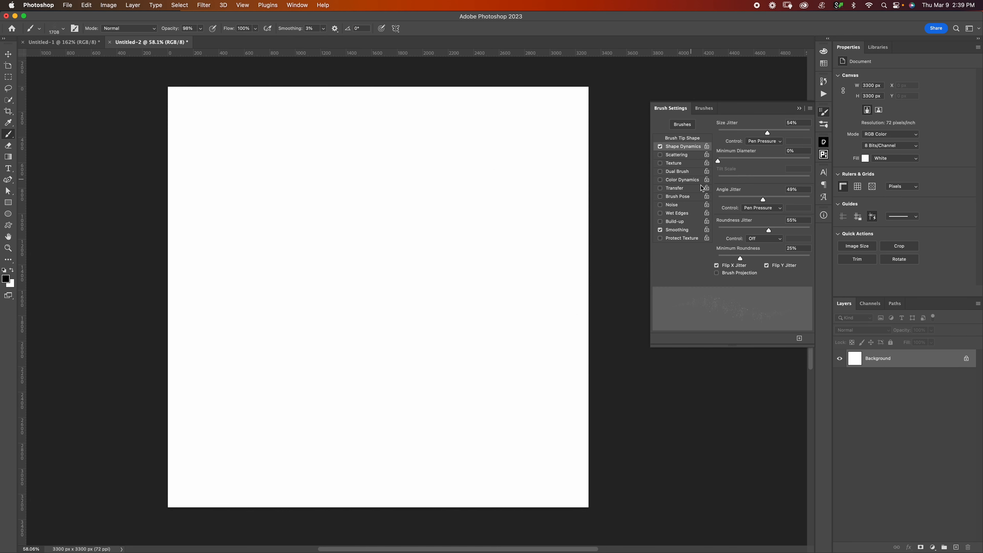
{"action": "left_click", "coordinate": [682, 155]}
{"action": "left_click_drag", "start_coordinate": [718, 133], "coordinate": [752, 133]}
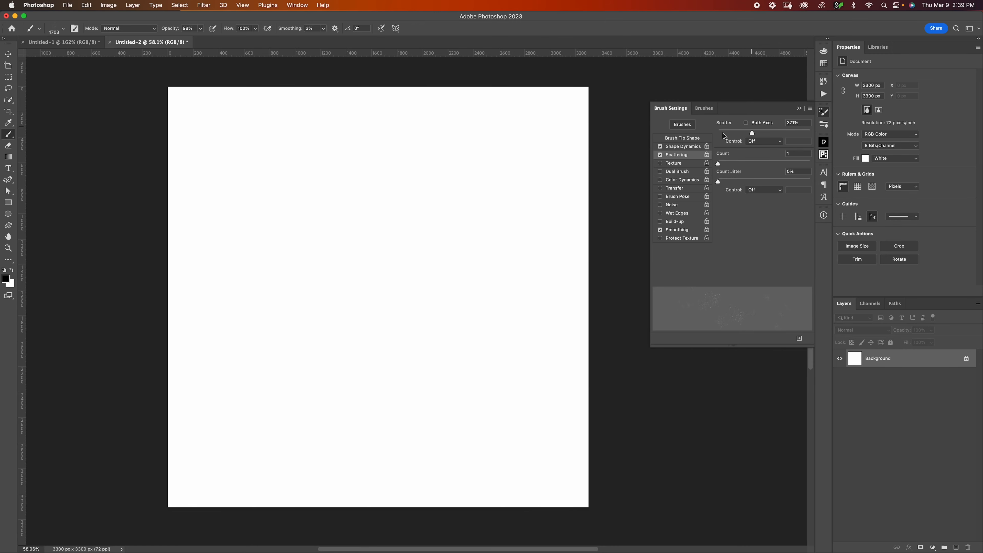
{"action": "mouse_move", "coordinate": [559, 144]}
{"action": "left_mouse_down"}
{"action": "mouse_move", "coordinate": [412, 158]}
{"action": "mouse_move", "coordinate": [433, 360]}
{"action": "left_mouse_up"}
{"action": "mouse_move", "coordinate": [418, 241]}
{"action": "left_mouse_down"}
{"action": "mouse_move", "coordinate": [426, 348]}
{"action": "mouse_move", "coordinate": [372, 334]}
{"action": "mouse_move", "coordinate": [340, 271]}
{"action": "mouse_move", "coordinate": [267, 411]}
{"action": "left_mouse_up"}
{"action": "key", "text": "super+z"}
Step: Lower the scatter in stages to 95%, 81% and 62%, undoing the test strokes painted at each value
{"action": "left_click_drag", "start_coordinate": [752, 133], "coordinate": [727, 133]}
{"action": "mouse_move", "coordinate": [461, 201]}
{"action": "left_mouse_down"}
{"action": "mouse_move", "coordinate": [376, 248]}
{"action": "mouse_move", "coordinate": [497, 228]}
{"action": "mouse_move", "coordinate": [321, 407]}
{"action": "left_mouse_up"}
{"action": "mouse_move", "coordinate": [264, 318]}
{"action": "left_mouse_down"}
{"action": "mouse_move", "coordinate": [519, 251]}
{"action": "mouse_move", "coordinate": [460, 368]}
{"action": "left_mouse_up"}
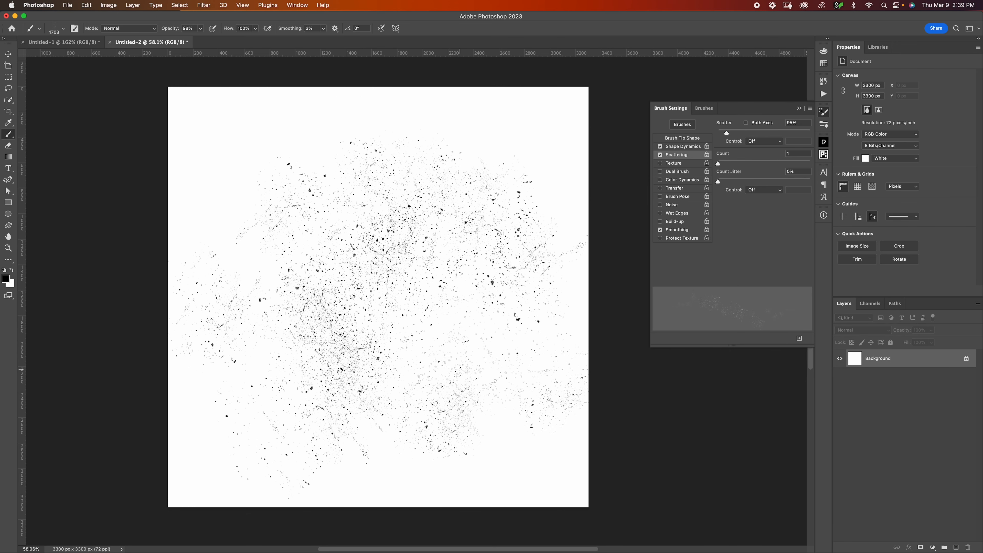
{"action": "key", "text": "super+z"}
{"action": "left_click_drag", "start_coordinate": [727, 133], "coordinate": [725, 134]}
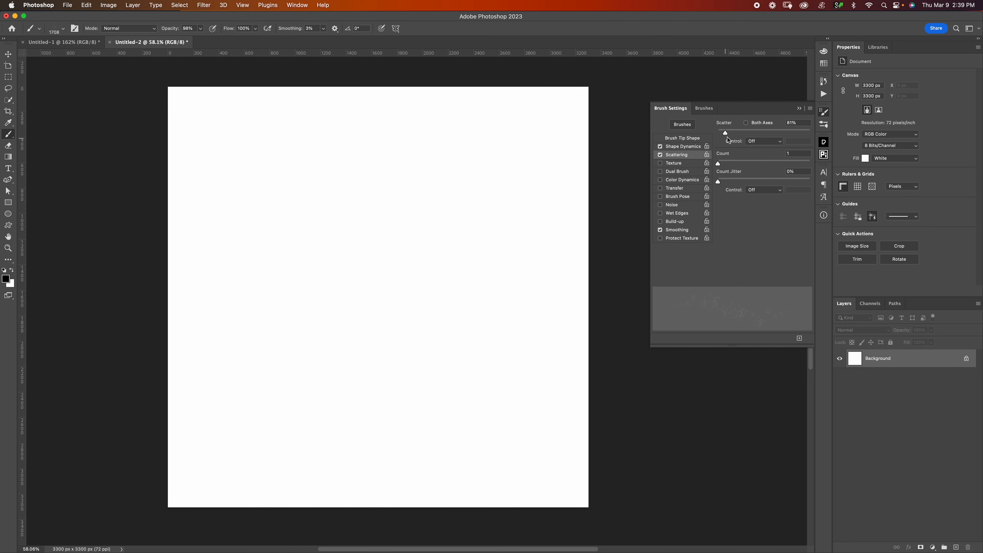
{"action": "mouse_move", "coordinate": [503, 201]}
{"action": "left_mouse_down"}
{"action": "mouse_move", "coordinate": [445, 216]}
{"action": "mouse_move", "coordinate": [387, 271]}
{"action": "mouse_move", "coordinate": [484, 302]}
{"action": "mouse_move", "coordinate": [271, 279]}
{"action": "left_mouse_up"}
{"action": "left_click_drag", "start_coordinate": [252, 362], "coordinate": [317, 321]}
{"action": "key", "text": "super+z"}
{"action": "mouse_move", "coordinate": [437, 184]}
{"action": "left_mouse_down"}
{"action": "mouse_move", "coordinate": [371, 241]}
{"action": "mouse_move", "coordinate": [418, 286]}
{"action": "mouse_move", "coordinate": [445, 348]}
{"action": "left_mouse_up"}
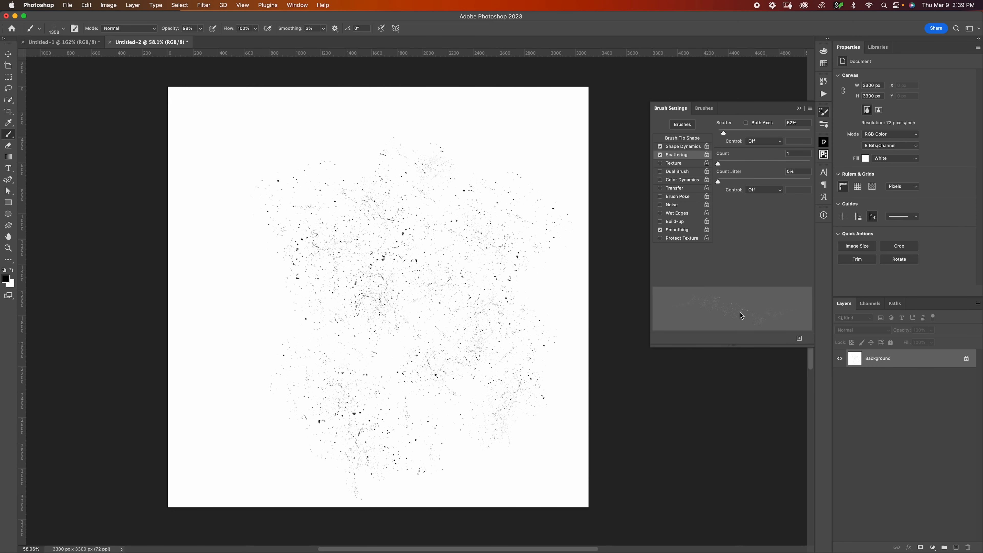
{"action": "key", "text": "super+z"}
Step: Try a scatter count of 5 and an even higher count, undoing each test stroke
{"action": "mouse_move", "coordinate": [727, 163]}
{"action": "left_mouse_down"}
{"action": "mouse_move", "coordinate": [762, 163]}
{"action": "mouse_move", "coordinate": [714, 163]}
{"action": "mouse_move", "coordinate": [744, 167]}
{"action": "left_mouse_up"}
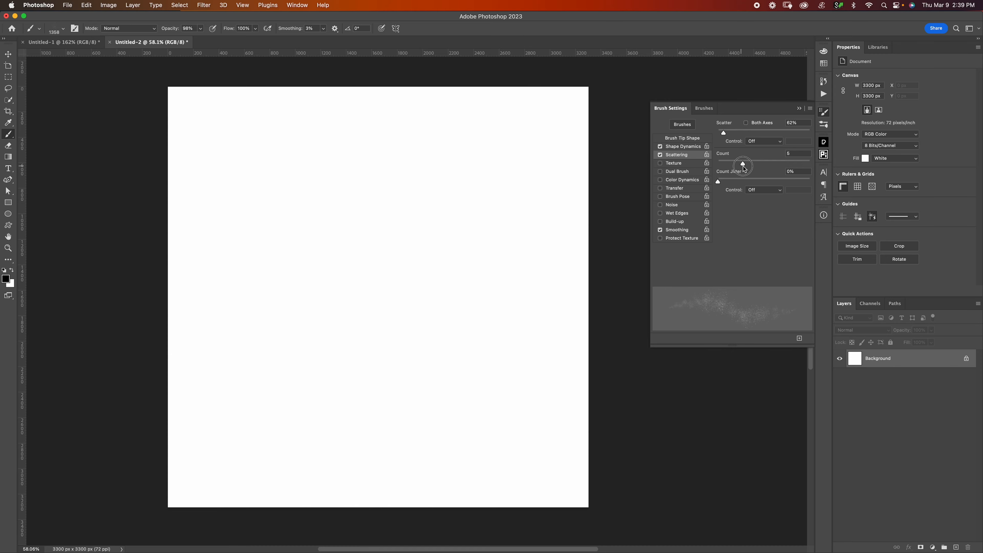
{"action": "mouse_move", "coordinate": [499, 207]}
{"action": "left_mouse_down"}
{"action": "mouse_move", "coordinate": [406, 201]}
{"action": "mouse_move", "coordinate": [465, 271]}
{"action": "mouse_move", "coordinate": [310, 310]}
{"action": "mouse_move", "coordinate": [356, 403]}
{"action": "mouse_move", "coordinate": [484, 174]}
{"action": "mouse_move", "coordinate": [310, 388]}
{"action": "mouse_move", "coordinate": [348, 406]}
{"action": "left_mouse_up"}
{"action": "key", "text": "super+z"}
{"action": "left_click_drag", "start_coordinate": [753, 160], "coordinate": [775, 163]}
{"action": "mouse_move", "coordinate": [457, 232]}
{"action": "left_mouse_down"}
{"action": "mouse_move", "coordinate": [453, 216]}
{"action": "mouse_move", "coordinate": [329, 228]}
{"action": "mouse_move", "coordinate": [348, 445]}
{"action": "mouse_move", "coordinate": [476, 388]}
{"action": "mouse_move", "coordinate": [325, 164]}
{"action": "left_mouse_up"}
{"action": "key", "text": "super+z"}
Step: Lower the scatter count to 2, checking the density with test strokes on the canvas
{"action": "left_click_drag", "start_coordinate": [775, 163], "coordinate": [729, 163]}
{"action": "mouse_move", "coordinate": [387, 241]}
{"action": "left_mouse_down"}
{"action": "mouse_move", "coordinate": [433, 341]}
{"action": "mouse_move", "coordinate": [394, 321]}
{"action": "left_mouse_up"}
{"action": "key", "text": "super+z"}
{"action": "left_click_drag", "start_coordinate": [729, 163], "coordinate": [725, 163]}
{"action": "mouse_move", "coordinate": [457, 201]}
{"action": "left_mouse_down"}
{"action": "mouse_move", "coordinate": [349, 303]}
{"action": "mouse_move", "coordinate": [511, 294]}
{"action": "mouse_move", "coordinate": [446, 395]}
{"action": "mouse_move", "coordinate": [395, 372]}
{"action": "left_mouse_up"}
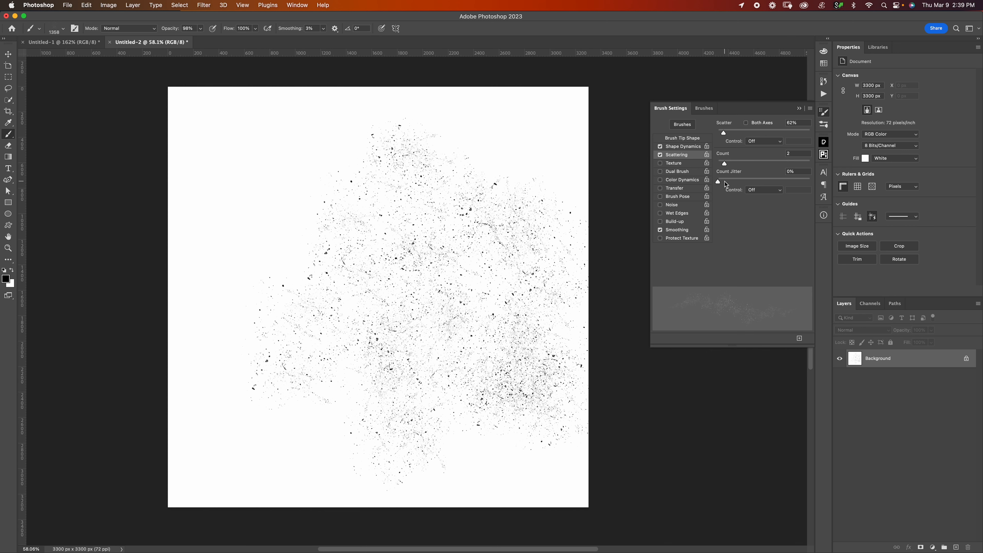
Step: Set the count jitter to 38%, painting a test stroke and clearing the canvas by undoing
{"action": "mouse_move", "coordinate": [718, 182]}
{"action": "left_mouse_down"}
{"action": "mouse_move", "coordinate": [771, 182]}
{"action": "mouse_move", "coordinate": [753, 181]}
{"action": "left_mouse_up"}
{"action": "key", "text": "super+z"}
{"action": "mouse_move", "coordinate": [461, 221]}
{"action": "left_mouse_down"}
{"action": "mouse_move", "coordinate": [434, 170]}
{"action": "mouse_move", "coordinate": [263, 233]}
{"action": "mouse_move", "coordinate": [388, 340]}
{"action": "mouse_move", "coordinate": [507, 391]}
{"action": "left_mouse_up"}
{"action": "key", "text": "super+z"}
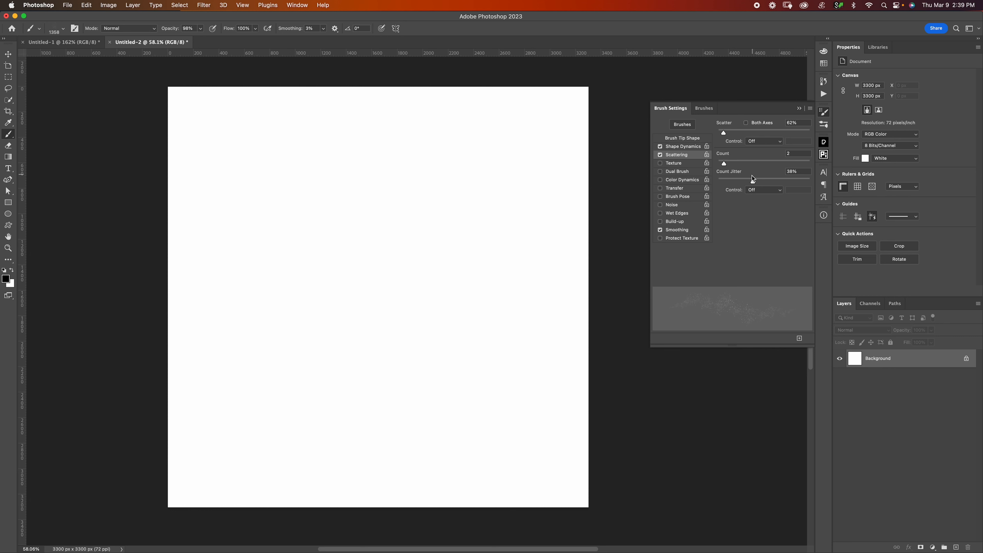
{"action": "left_click", "coordinate": [762, 190]}
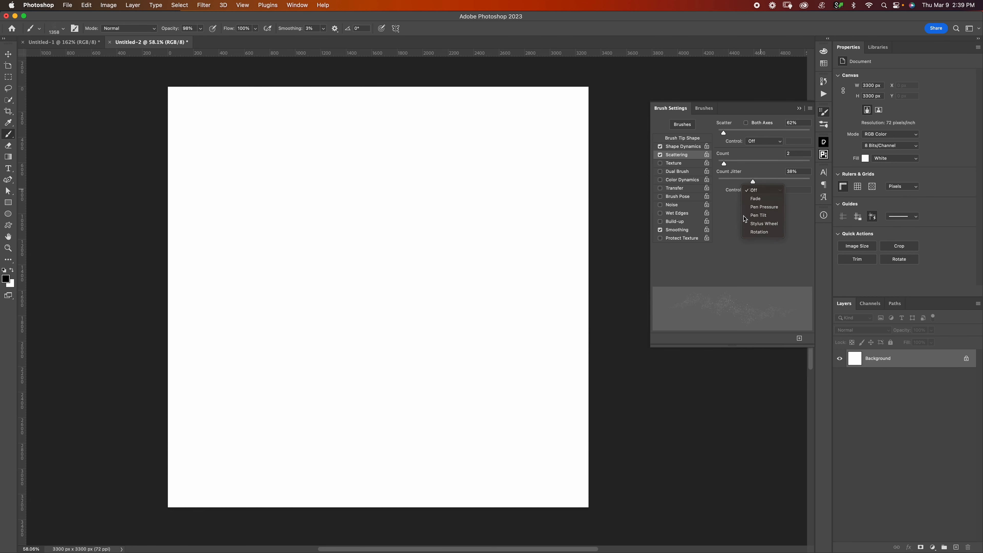
{"action": "left_click", "coordinate": [739, 207]}
Step: Try the brush with Texture enabled, undo the test stroke and turn Texture off again
{"action": "left_click", "coordinate": [687, 164]}
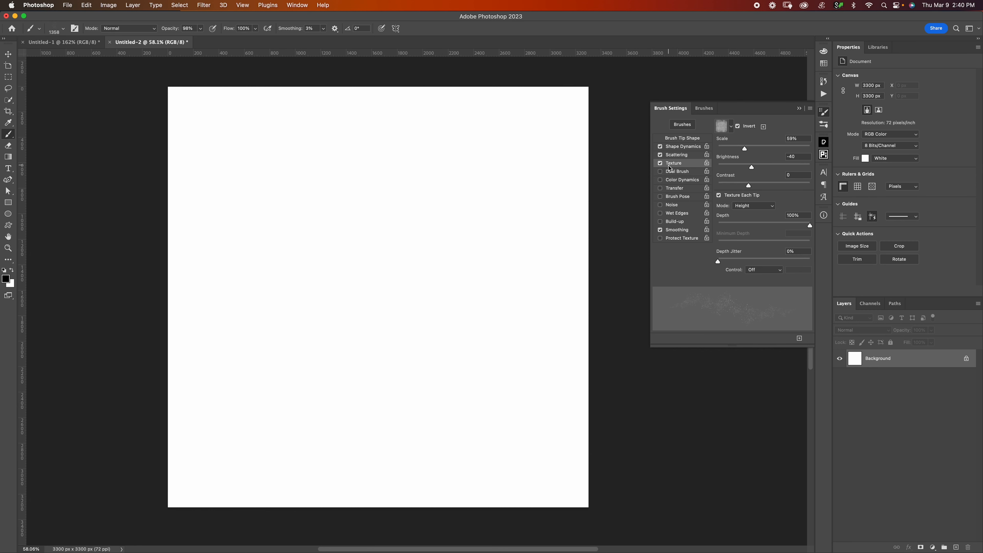
{"action": "left_click", "coordinate": [729, 130]}
{"action": "left_click", "coordinate": [725, 137]}
{"action": "mouse_move", "coordinate": [516, 248]}
{"action": "left_mouse_down"}
{"action": "mouse_move", "coordinate": [387, 241]}
{"action": "mouse_move", "coordinate": [387, 427]}
{"action": "mouse_move", "coordinate": [561, 418]}
{"action": "left_mouse_up"}
{"action": "key", "text": "super+z"}
{"action": "left_click", "coordinate": [660, 163]}
Step: Turn on Color Dynamics with a 21% hue jitter and test it with a bright red foreground colour, undoing the stroke
{"action": "left_click", "coordinate": [686, 182]}
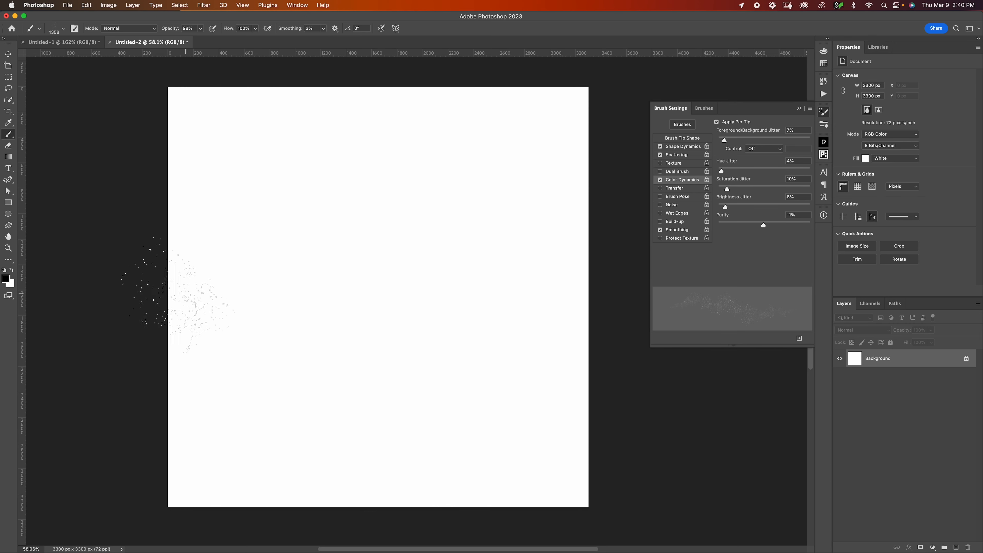
{"action": "left_click", "coordinate": [6, 279]}
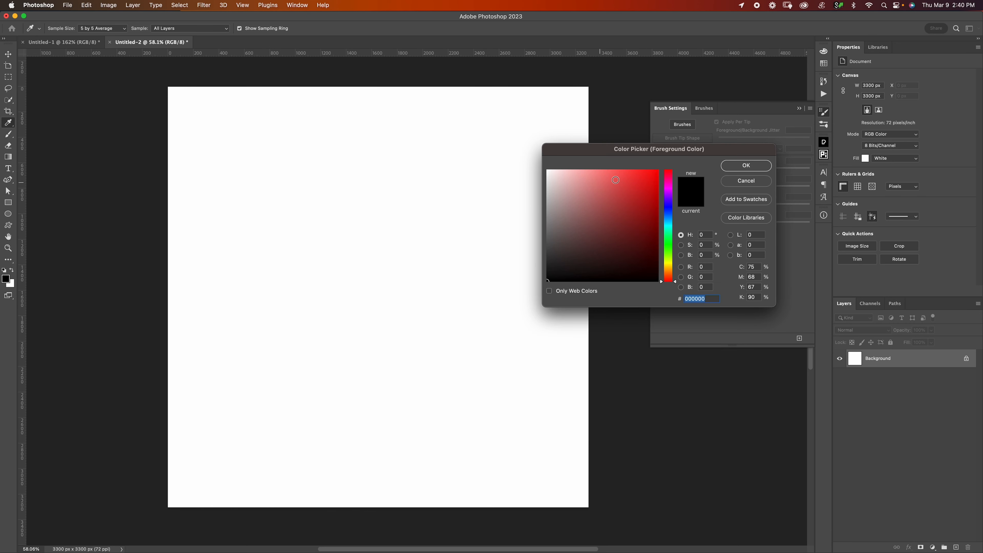
{"action": "left_click", "coordinate": [616, 180]}
{"action": "left_click", "coordinate": [737, 167]}
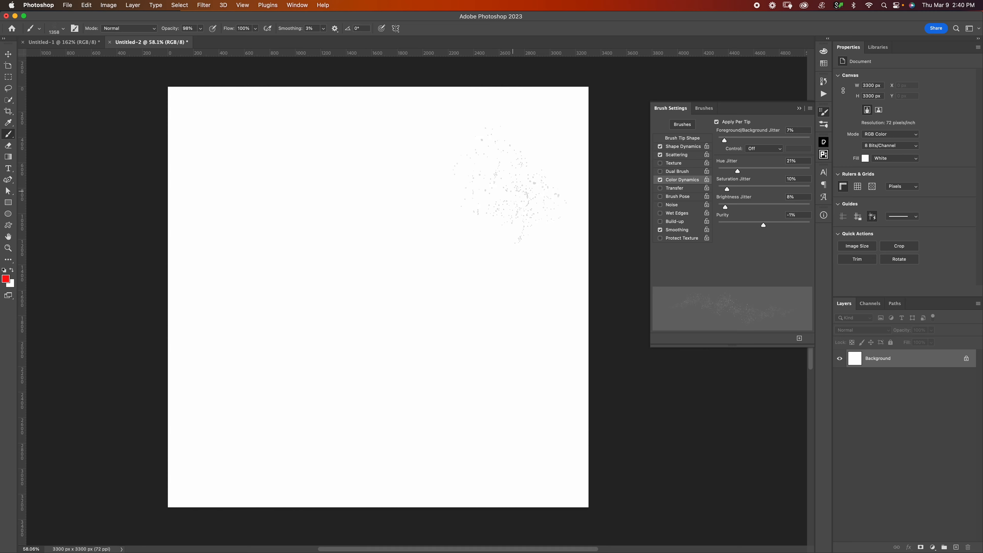
{"action": "mouse_move", "coordinate": [511, 185]}
{"action": "left_mouse_down"}
{"action": "mouse_move", "coordinate": [445, 202]}
{"action": "mouse_move", "coordinate": [418, 271]}
{"action": "mouse_move", "coordinate": [445, 318]}
{"action": "left_mouse_up"}
{"action": "key", "text": "cmd+z"}
Step: Try a green background colour with 38% foreground/background jitter, paint a test stroke and undo it
{"action": "left_click", "coordinate": [11, 286]}
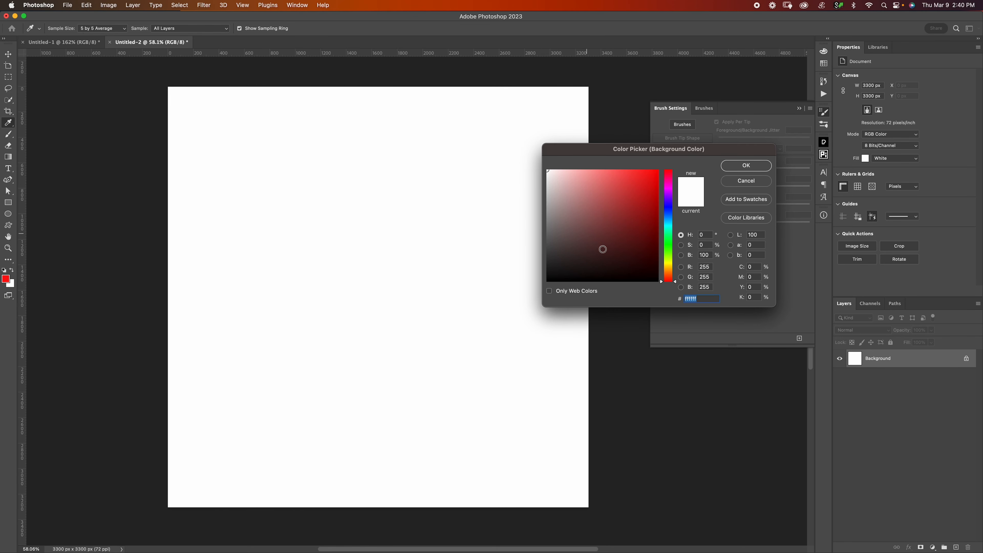
{"action": "left_click", "coordinate": [668, 241]}
{"action": "left_click", "coordinate": [647, 198]}
{"action": "left_click", "coordinate": [734, 167]}
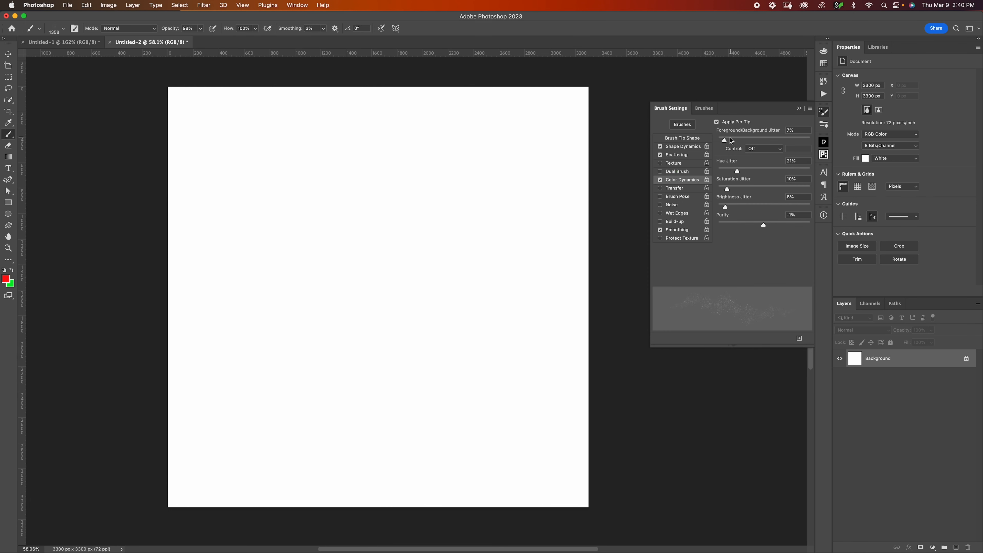
{"action": "left_click_drag", "start_coordinate": [732, 141], "coordinate": [753, 140]}
{"action": "mouse_move", "coordinate": [509, 203]}
{"action": "left_mouse_down"}
{"action": "mouse_move", "coordinate": [387, 251]}
{"action": "mouse_move", "coordinate": [445, 310]}
{"action": "mouse_move", "coordinate": [371, 364]}
{"action": "mouse_move", "coordinate": [437, 388]}
{"action": "left_mouse_up"}
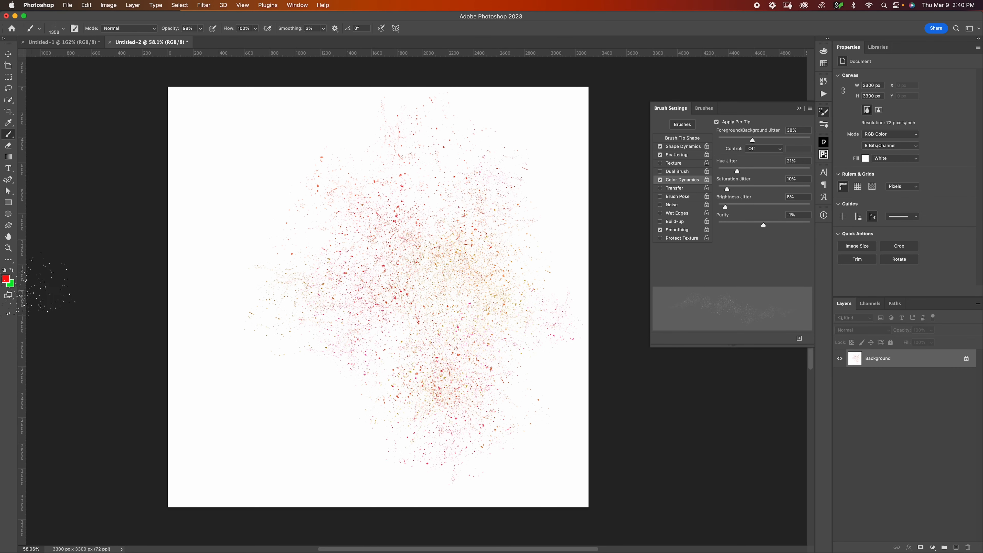
{"action": "key", "text": "z"}
{"action": "mouse_move", "coordinate": [468, 264]}
{"action": "left_mouse_down"}
{"action": "mouse_move", "coordinate": [572, 235]}
{"action": "mouse_move", "coordinate": [478, 283]}
{"action": "mouse_move", "coordinate": [478, 270]}
{"action": "mouse_move", "coordinate": [450, 280]}
{"action": "left_mouse_up"}
{"action": "key", "text": "super+z"}
Step: Restore the default black and white colours, paint a test stroke and undo it
{"action": "key", "text": "d"}
{"action": "key", "text": "b"}
{"action": "mouse_move", "coordinate": [433, 239]}
{"action": "left_mouse_down"}
{"action": "mouse_move", "coordinate": [411, 232]}
{"action": "mouse_move", "coordinate": [457, 333]}
{"action": "mouse_move", "coordinate": [384, 209]}
{"action": "mouse_move", "coordinate": [484, 251]}
{"action": "mouse_move", "coordinate": [501, 213]}
{"action": "mouse_move", "coordinate": [450, 252]}
{"action": "mouse_move", "coordinate": [485, 240]}
{"action": "left_mouse_up"}
{"action": "key", "text": "z"}
{"action": "key", "text": "super+z"}
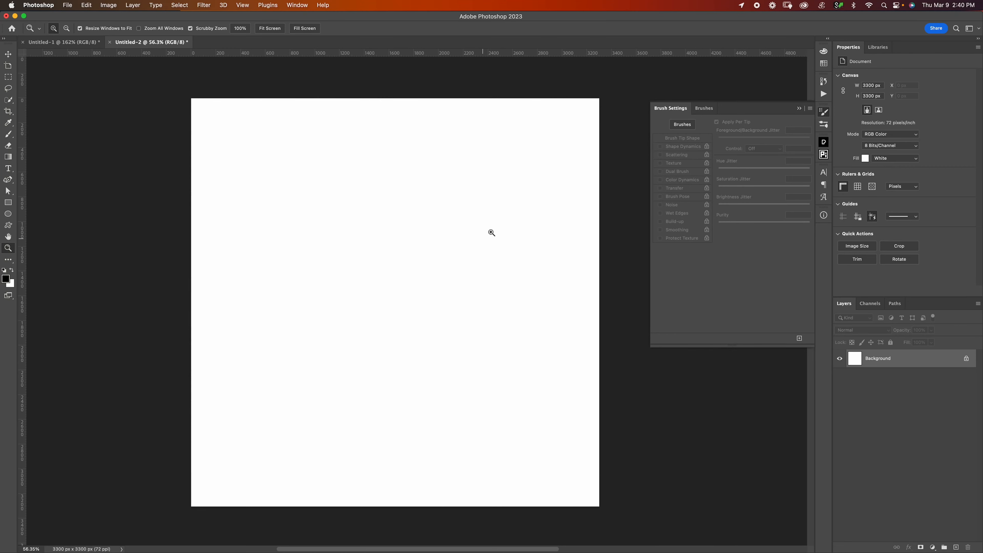
Step: Set the foreground/background jitter to 20%, hue jitter to 10% and saturation jitter to 20%
{"action": "key", "text": "b"}
{"action": "left_click_drag", "start_coordinate": [750, 140], "coordinate": [737, 192]}
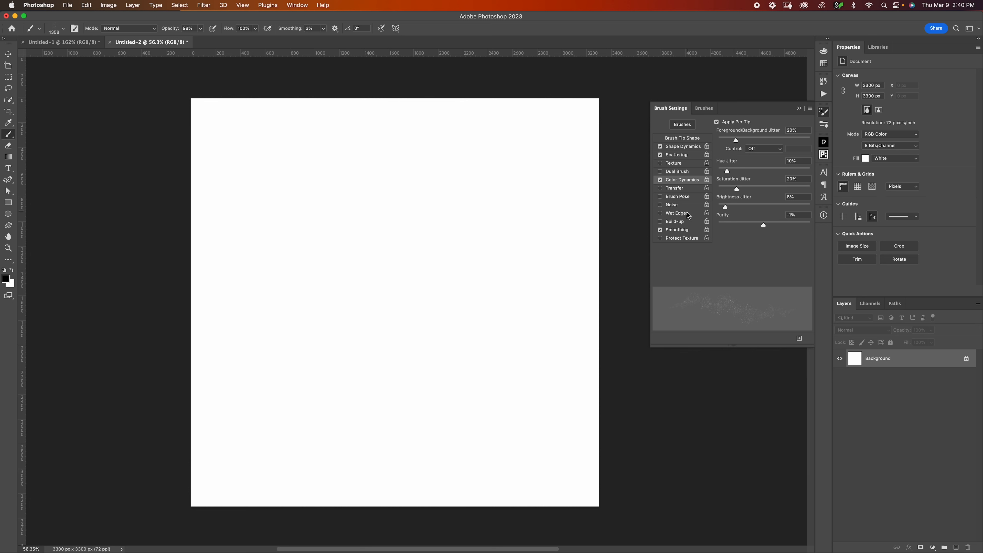
Step: Try the Build-up and Wet Edges options, undo the test stroke and turn both options off again
{"action": "left_click", "coordinate": [688, 223]}
{"action": "left_click", "coordinate": [689, 224]}
{"action": "left_click", "coordinate": [689, 214]}
{"action": "mouse_move", "coordinate": [364, 255]}
{"action": "left_mouse_down"}
{"action": "mouse_move", "coordinate": [348, 317]}
{"action": "mouse_move", "coordinate": [445, 348]}
{"action": "mouse_move", "coordinate": [461, 166]}
{"action": "left_mouse_up"}
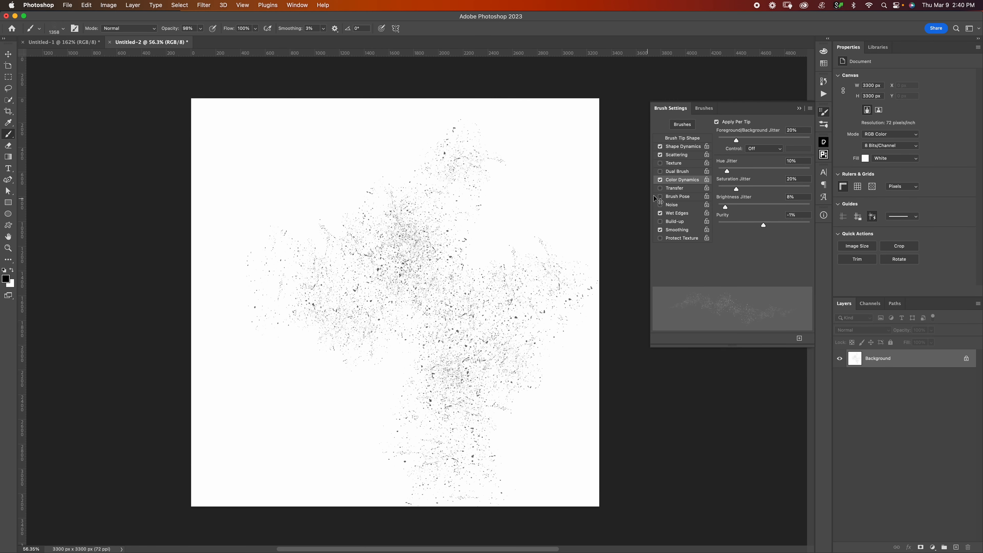
{"action": "key", "text": "super+z"}
{"action": "left_click", "coordinate": [680, 215]}
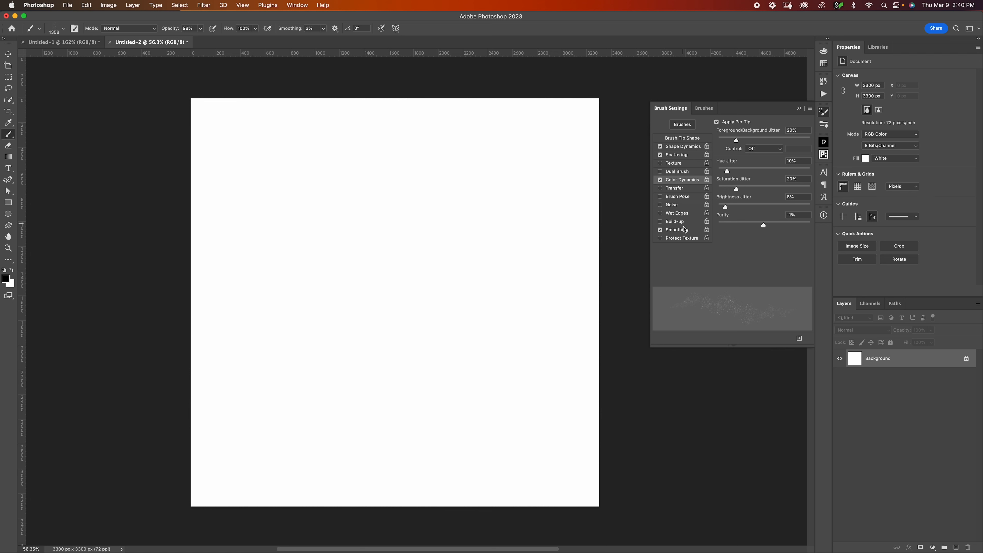
Step: Enlarge the brush to 2161 px, undoing the test strokes painted while resizing it
{"action": "left_click", "coordinate": [693, 241]}
{"action": "mouse_move", "coordinate": [321, 182]}
{"action": "left_mouse_down"}
{"action": "mouse_move", "coordinate": [309, 217]}
{"action": "mouse_move", "coordinate": [445, 372]}
{"action": "mouse_move", "coordinate": [438, 426]}
{"action": "left_mouse_up"}
{"action": "key", "text": "super+z"}
{"action": "left_click_drag", "start_coordinate": [420, 281], "coordinate": [476, 263]}
{"action": "left_click", "coordinate": [418, 273]}
{"action": "key", "text": "super+z"}
{"action": "mouse_move", "coordinate": [428, 285]}
{"action": "left_mouse_down"}
{"action": "mouse_move", "coordinate": [479, 266]}
{"action": "mouse_move", "coordinate": [387, 302]}
{"action": "mouse_move", "coordinate": [367, 348]}
{"action": "left_mouse_up"}
{"action": "key", "text": "z"}
{"action": "left_click_drag", "start_coordinate": [457, 294], "coordinate": [443, 250]}
{"action": "key", "text": "super+z"}
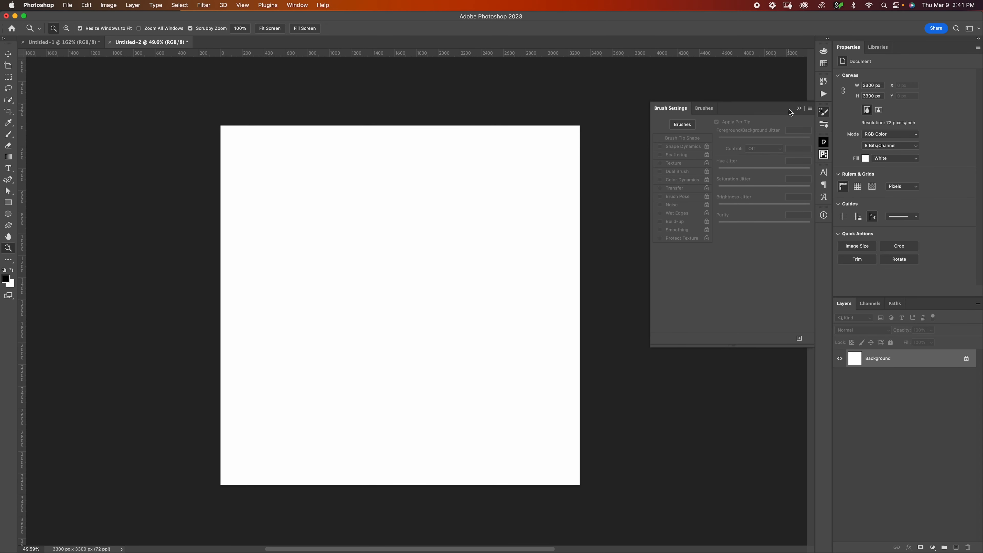
{"action": "key", "text": "b"}
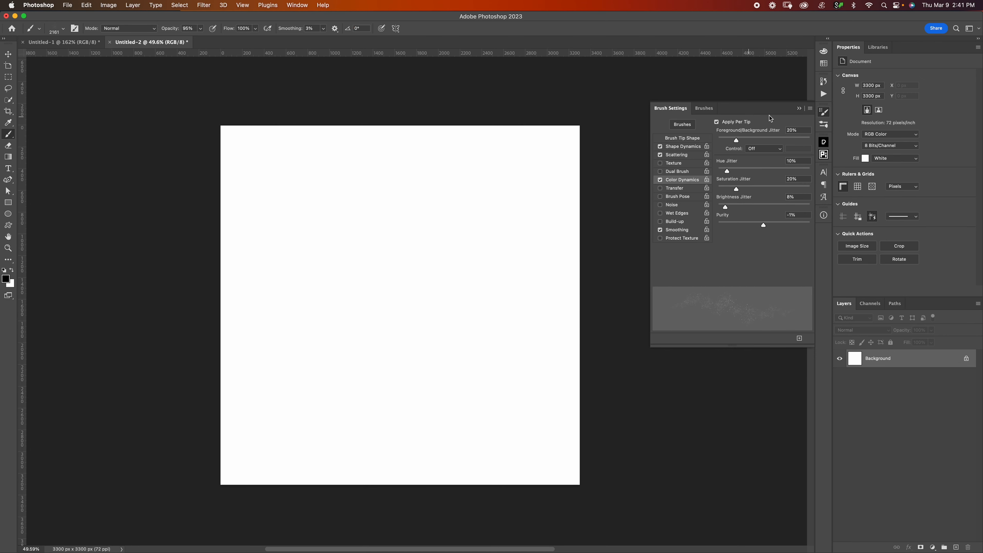
Step: View the saved brush presets, return to the brush settings, paint two test strokes and undo them
{"action": "left_click", "coordinate": [825, 124]}
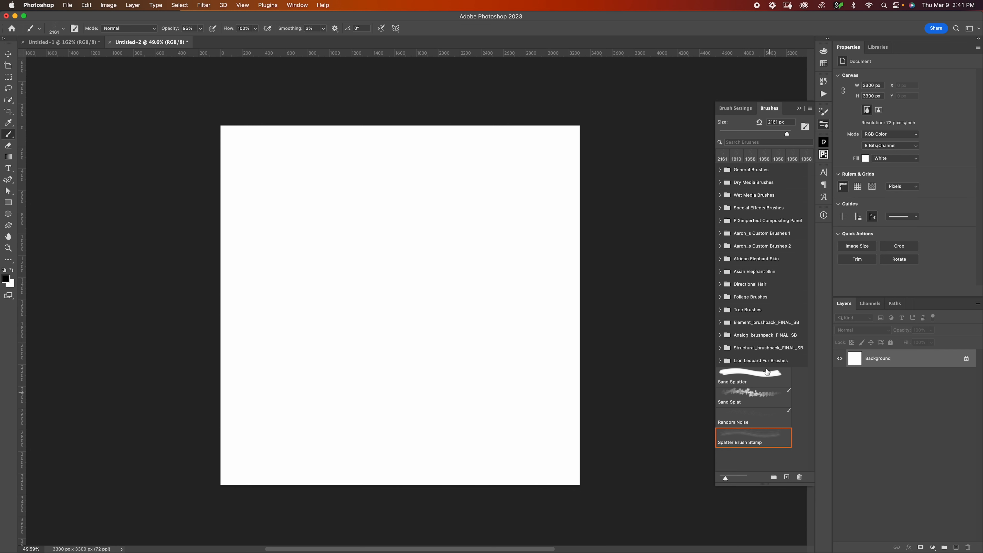
{"action": "left_click", "coordinate": [744, 110]}
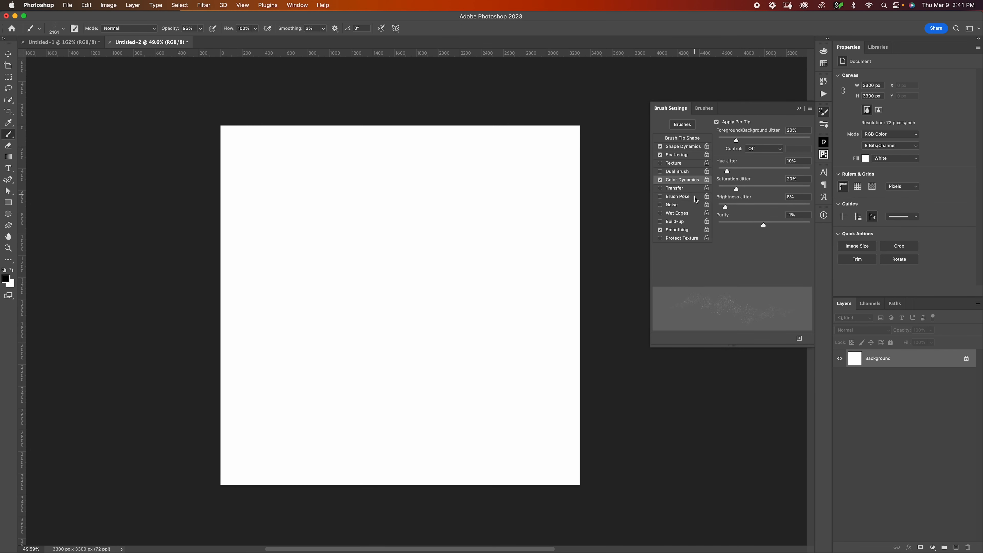
{"action": "left_click_drag", "start_coordinate": [465, 247], "coordinate": [388, 286]}
{"action": "key", "text": "super+z"}
{"action": "mouse_move", "coordinate": [466, 252]}
{"action": "left_mouse_down"}
{"action": "mouse_move", "coordinate": [457, 358]}
{"action": "mouse_move", "coordinate": [445, 291]}
{"action": "left_mouse_up"}
{"action": "key", "text": "super+z"}
Step: Try to save the tuned brush as a new preset named Spatter with its tool settings included
{"action": "left_click", "coordinate": [799, 339]}
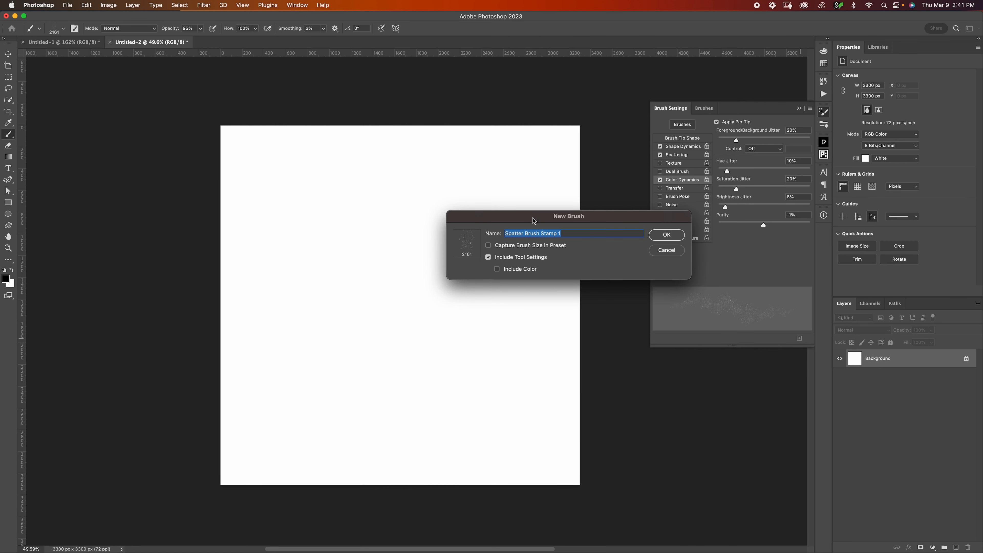
{"action": "type", "text": "Spatter"}
{"action": "left_click", "coordinate": [660, 252]}
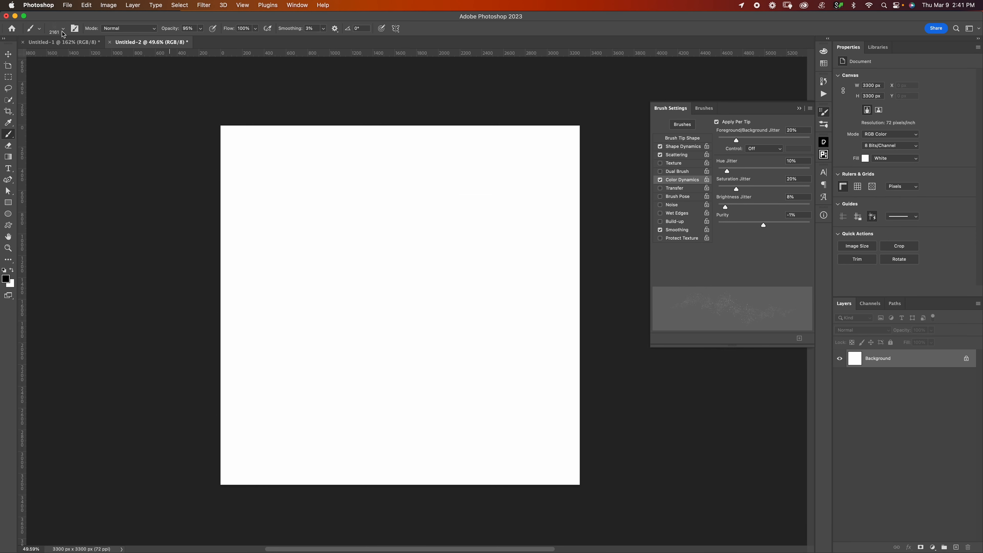
Step: Set the brush opacity to 100% and its size to 2000 px, paint a test stroke and undo it
{"action": "left_click_drag", "start_coordinate": [170, 31], "coordinate": [189, 30]}
{"action": "left_click", "coordinate": [64, 31]}
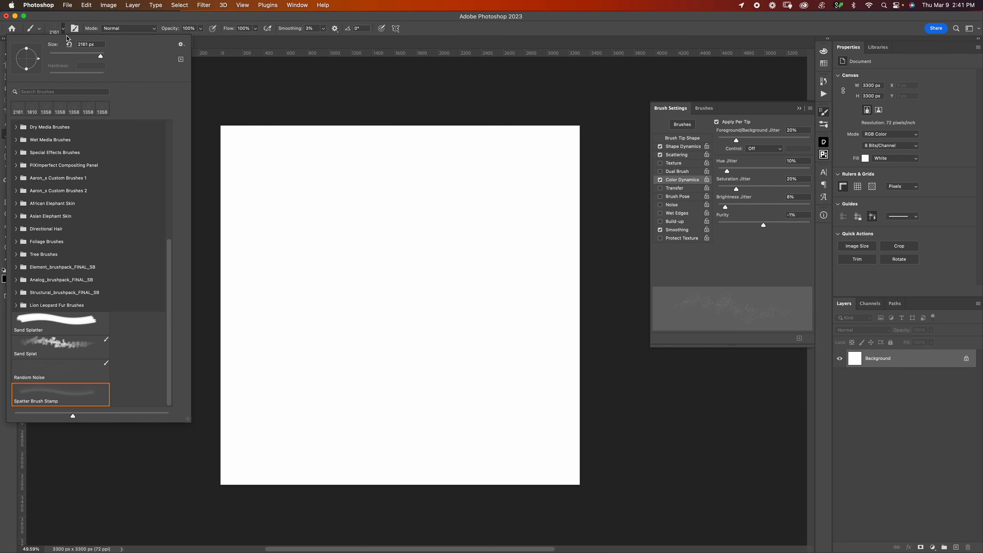
{"action": "double_click", "coordinate": [88, 45]}
{"action": "type", "text": "2000"}
{"action": "key", "text": "Tab"}
{"action": "left_click", "coordinate": [559, 27]}
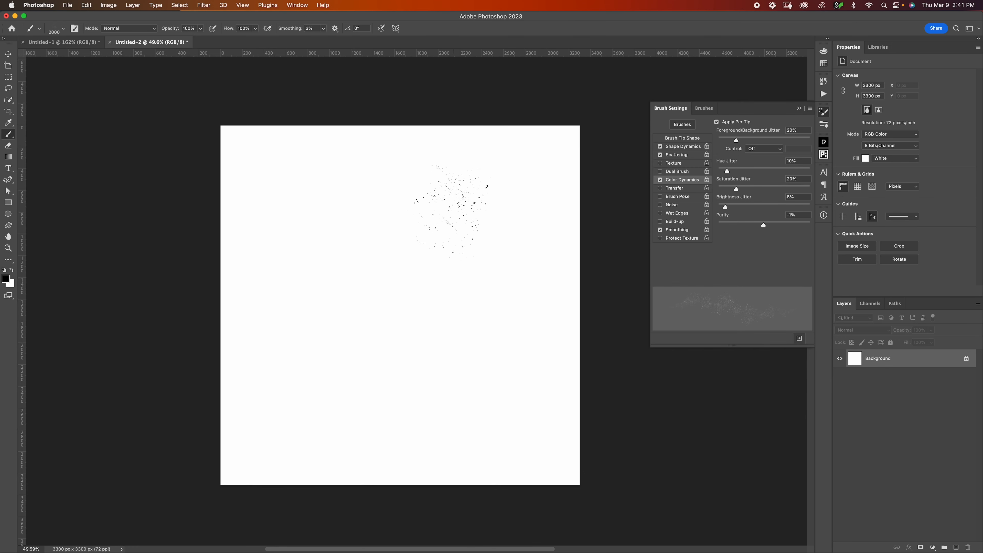
{"action": "mouse_move", "coordinate": [461, 186]}
{"action": "left_mouse_down"}
{"action": "mouse_move", "coordinate": [387, 271]}
{"action": "mouse_move", "coordinate": [449, 348]}
{"action": "left_mouse_up"}
{"action": "key", "text": "super+z"}
Step: Save the tuned brush as a new preset named Spatter, including tool settings but not capturing the brush size
{"action": "left_click", "coordinate": [801, 339]}
{"action": "left_click", "coordinate": [574, 231]}
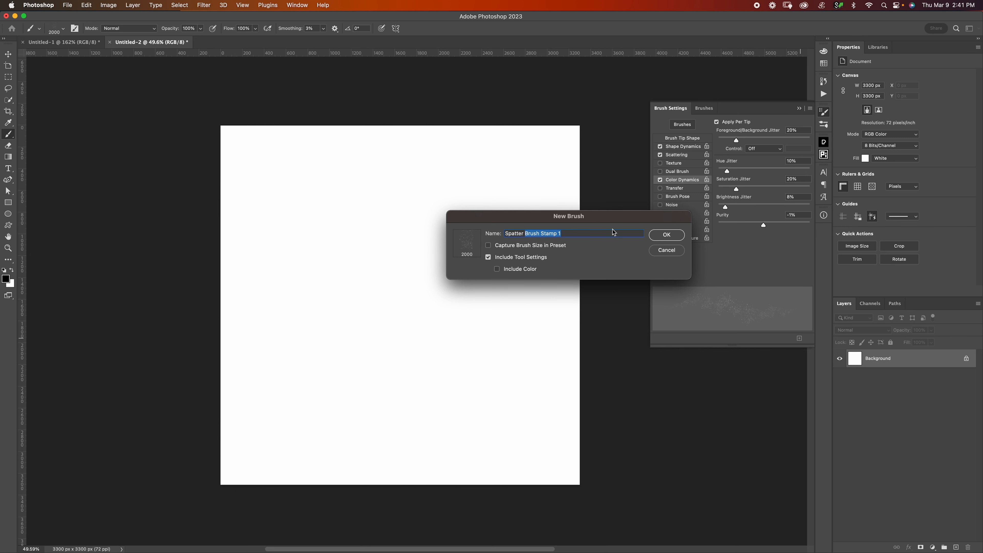
{"action": "key", "text": "BackSpace"}
{"action": "key", "text": "Return"}
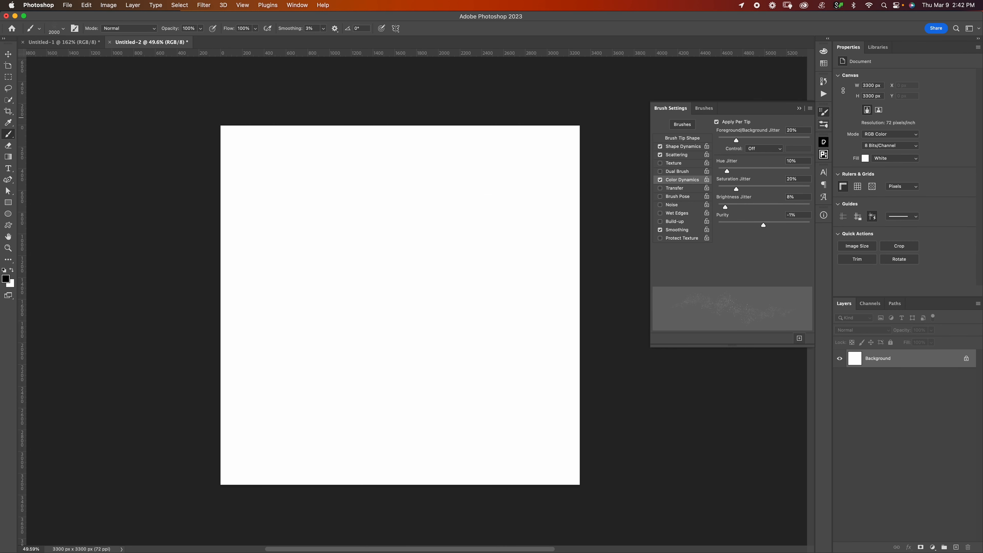
Step: Paint test strokes with the Spatter Brush Stamp and Spatter presets to compare them, undoing each one
{"action": "left_click", "coordinate": [704, 108]}
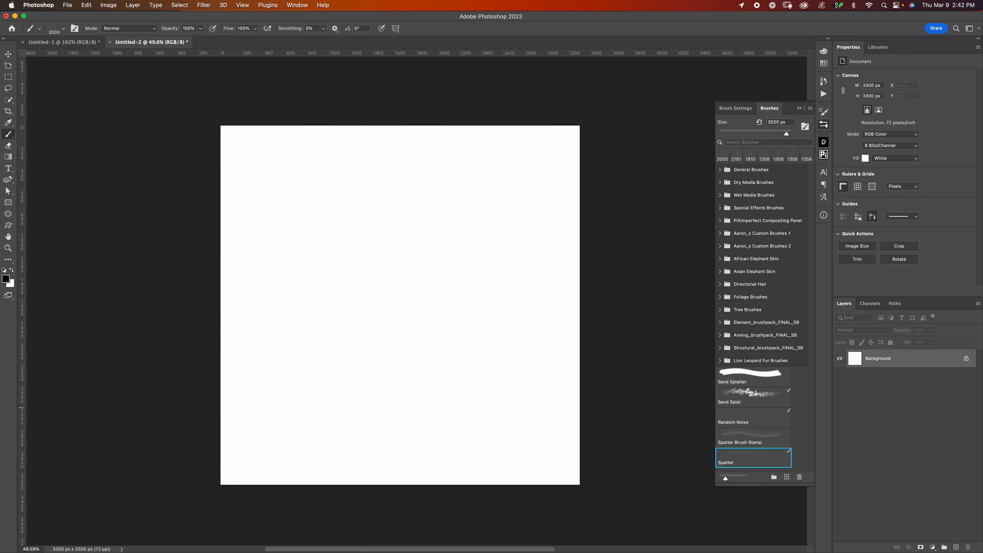
{"action": "left_click", "coordinate": [753, 437]}
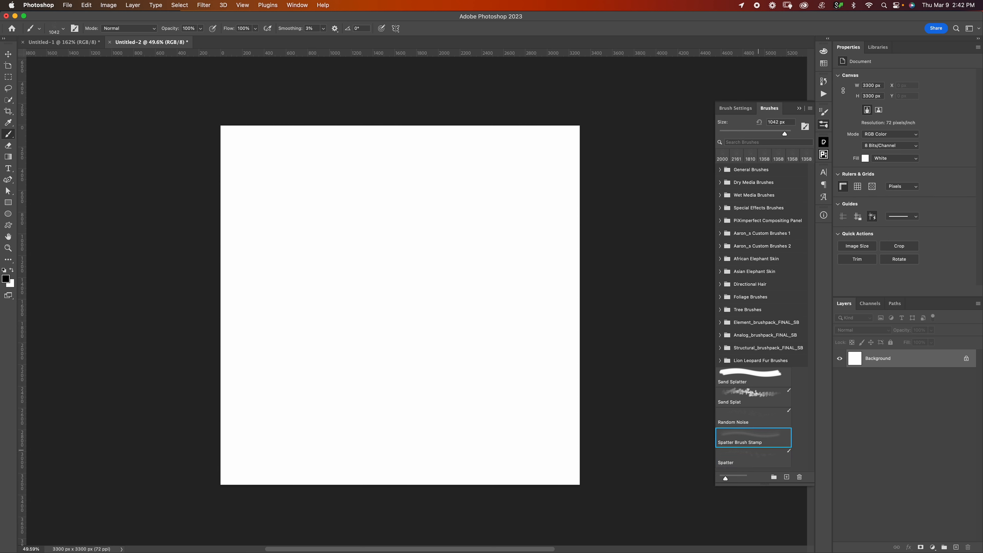
{"action": "mouse_move", "coordinate": [484, 174]}
{"action": "left_mouse_down"}
{"action": "mouse_move", "coordinate": [465, 264]}
{"action": "mouse_move", "coordinate": [557, 403]}
{"action": "mouse_move", "coordinate": [572, 405]}
{"action": "left_mouse_up"}
{"action": "key", "text": "super+z"}
{"action": "left_click", "coordinate": [754, 457]}
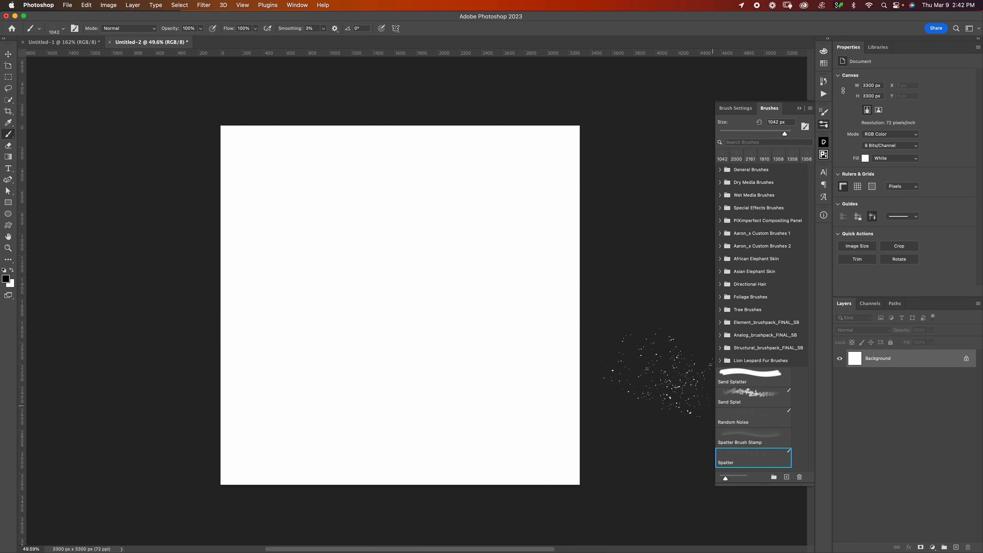
{"action": "mouse_move", "coordinate": [416, 162]}
{"action": "left_mouse_down"}
{"action": "mouse_move", "coordinate": [406, 232]}
{"action": "mouse_move", "coordinate": [483, 387]}
{"action": "mouse_move", "coordinate": [542, 434]}
{"action": "left_mouse_up"}
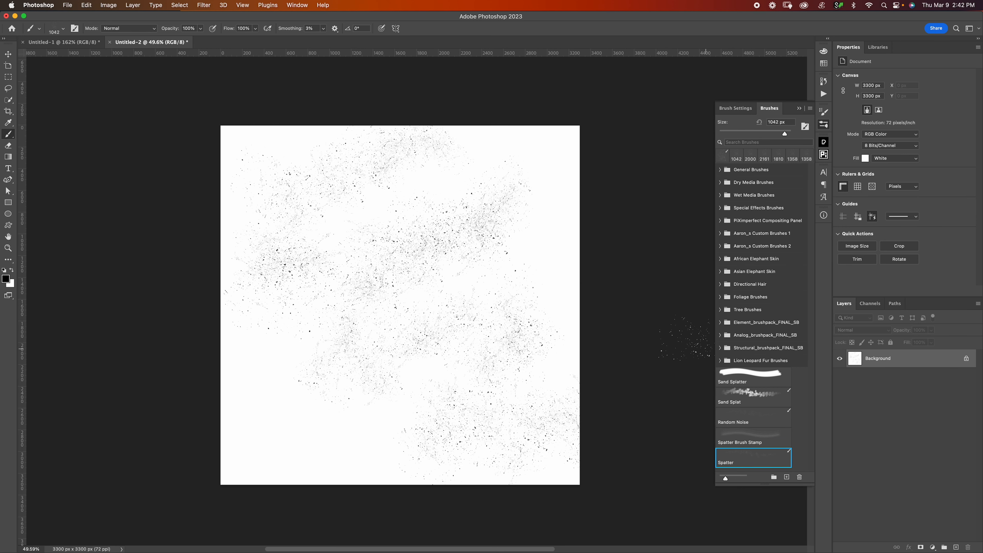
{"action": "key", "text": "super+z"}
Step: Enlarge the Spatter brush to 1445 px, paint test strokes across the canvas and undo them
{"action": "key", "text": "bracketright"}
{"action": "key", "text": "bracketright"}
{"action": "key", "text": "bracketright"}
{"action": "key", "text": "bracketright"}
{"action": "mouse_move", "coordinate": [465, 205]}
{"action": "left_mouse_down"}
{"action": "mouse_move", "coordinate": [399, 263]}
{"action": "mouse_move", "coordinate": [445, 340]}
{"action": "mouse_move", "coordinate": [329, 426]}
{"action": "mouse_move", "coordinate": [406, 388]}
{"action": "left_mouse_up"}
{"action": "mouse_move", "coordinate": [413, 461]}
{"action": "left_mouse_down"}
{"action": "mouse_move", "coordinate": [329, 290]}
{"action": "mouse_move", "coordinate": [309, 349]}
{"action": "left_mouse_up"}
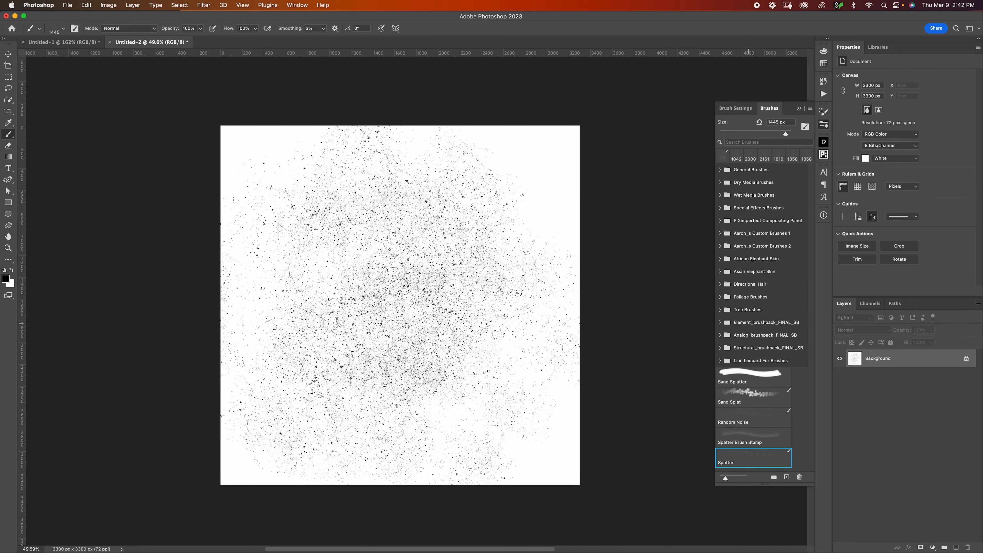
{"action": "key", "text": "super+z"}
Step: Try the Sand Splat and Random Noise presets with test strokes, undoing each one
{"action": "left_click", "coordinate": [753, 396]}
{"action": "mouse_move", "coordinate": [472, 209]}
{"action": "left_mouse_down"}
{"action": "mouse_move", "coordinate": [279, 325]}
{"action": "mouse_move", "coordinate": [453, 333]}
{"action": "mouse_move", "coordinate": [503, 252]}
{"action": "left_mouse_up"}
{"action": "key", "text": "super+z"}
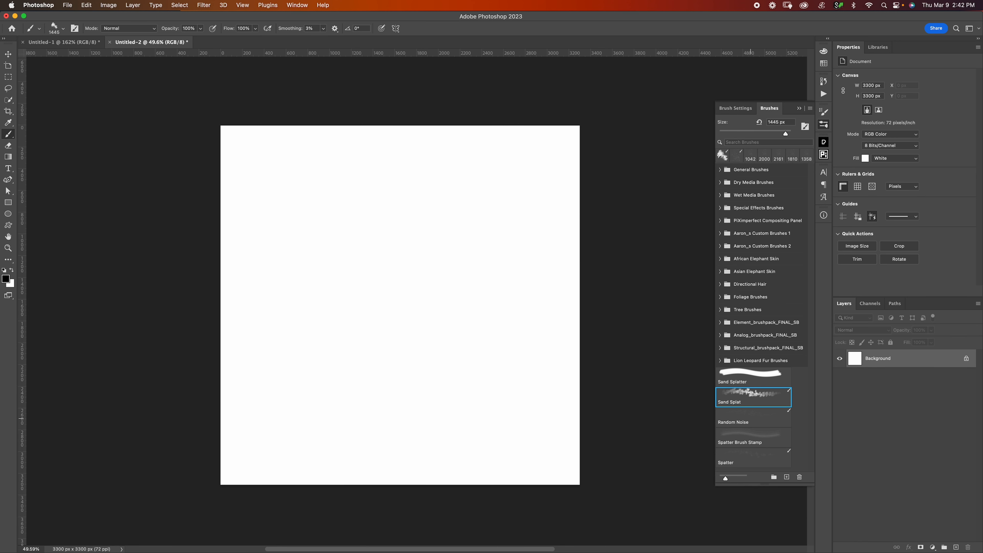
{"action": "left_click", "coordinate": [754, 417]}
{"action": "mouse_move", "coordinate": [418, 279]}
{"action": "left_mouse_down"}
{"action": "mouse_move", "coordinate": [329, 271]}
{"action": "mouse_move", "coordinate": [504, 348]}
{"action": "left_mouse_up"}
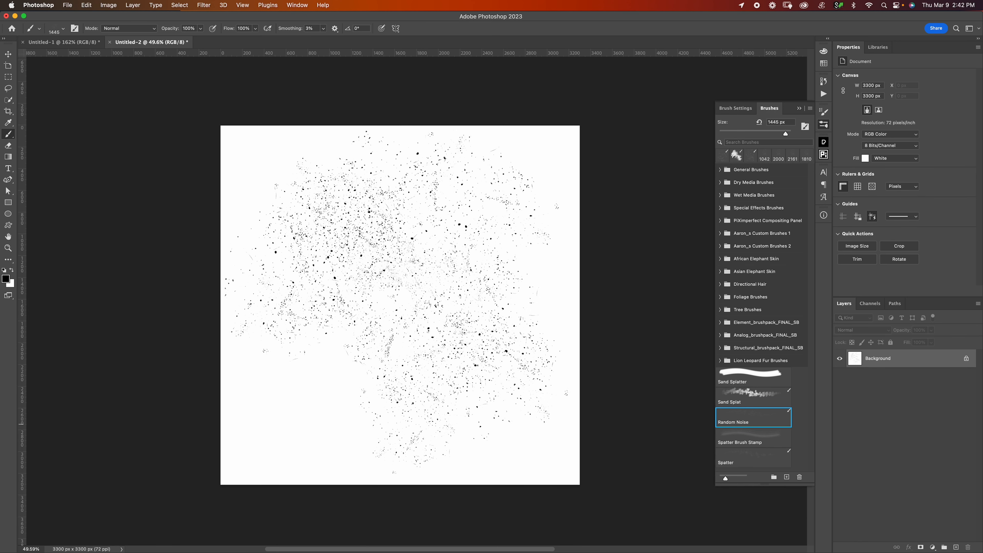
{"action": "key", "text": "super+z"}
Step: Paint test strokes with the Sand Splatter preset, switch to Sand Splat and undo the strokes
{"action": "left_click", "coordinate": [751, 376]}
{"action": "mouse_move", "coordinate": [406, 196]}
{"action": "left_mouse_down"}
{"action": "mouse_move", "coordinate": [505, 407]}
{"action": "mouse_move", "coordinate": [393, 256]}
{"action": "left_mouse_up"}
{"action": "key", "text": "super+z"}
{"action": "left_click", "coordinate": [426, 272]}
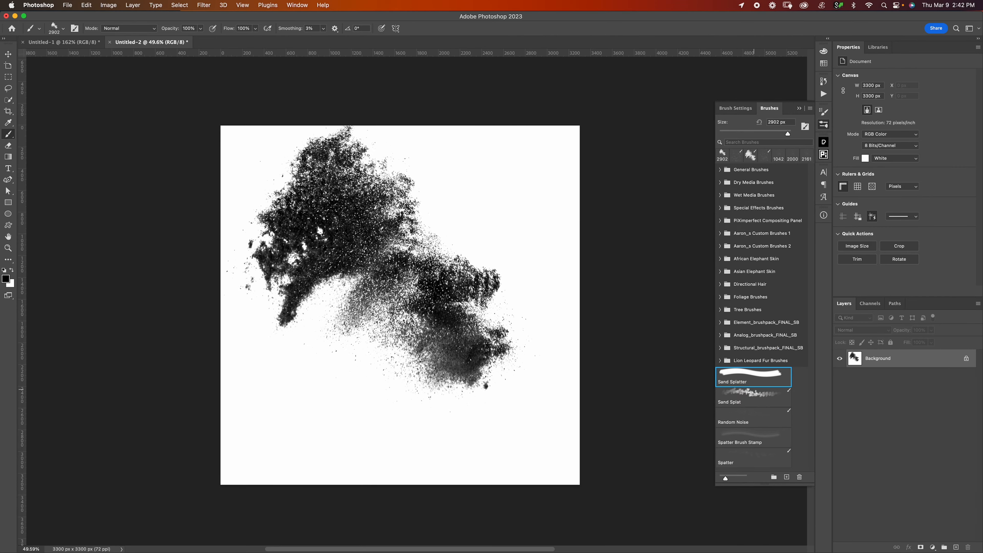
{"action": "left_click", "coordinate": [751, 396]}
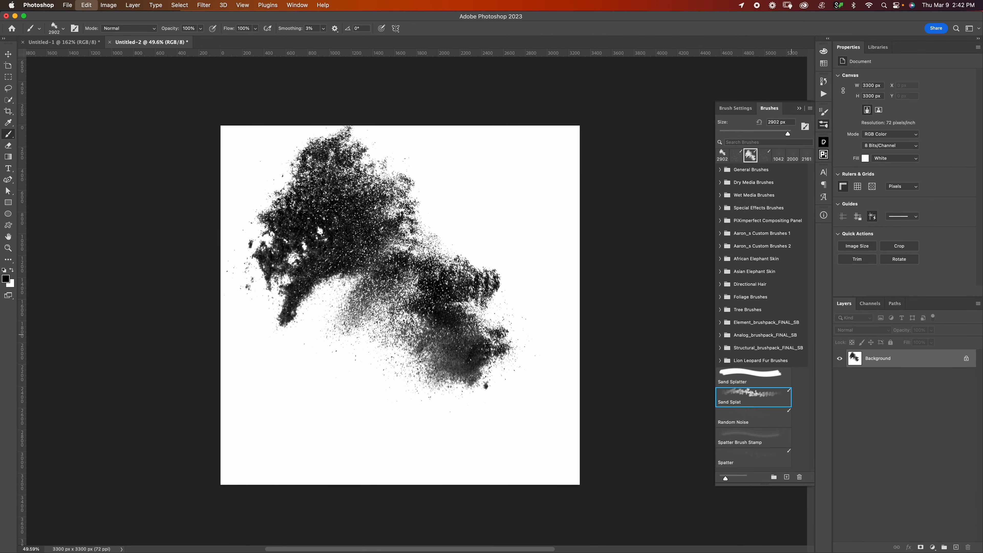
{"action": "key", "text": "super+z"}
Step: Paint with Sand Splat in black and in white, restore black as foreground and fill the canvas with white
{"action": "mouse_move", "coordinate": [464, 240]}
{"action": "left_mouse_down"}
{"action": "mouse_move", "coordinate": [387, 290]}
{"action": "mouse_move", "coordinate": [402, 430]}
{"action": "mouse_move", "coordinate": [485, 319]}
{"action": "mouse_move", "coordinate": [596, 445]}
{"action": "left_mouse_up"}
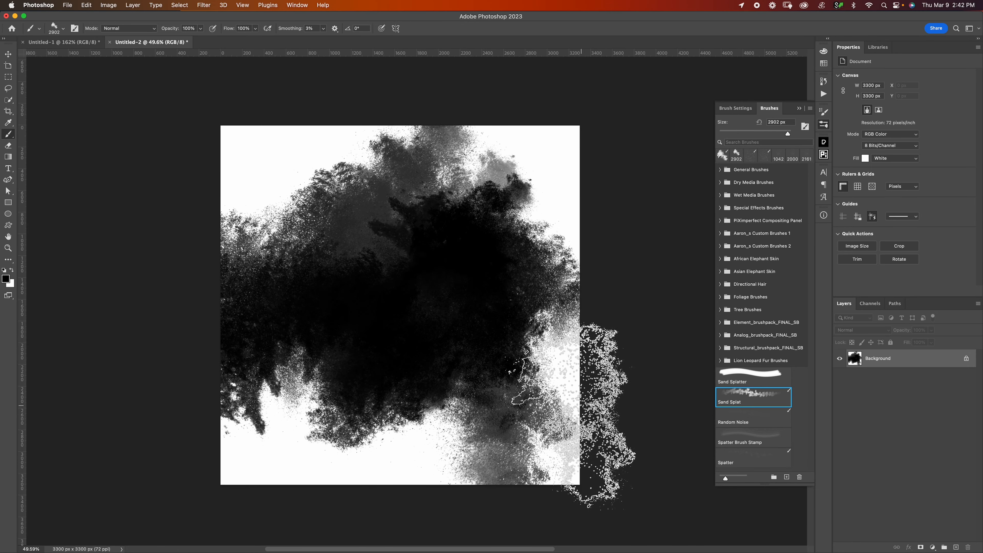
{"action": "key", "text": "x"}
{"action": "mouse_move", "coordinate": [449, 321]}
{"action": "left_mouse_down"}
{"action": "mouse_move", "coordinate": [604, 391]}
{"action": "mouse_move", "coordinate": [612, 372]}
{"action": "mouse_move", "coordinate": [391, 290]}
{"action": "mouse_move", "coordinate": [333, 383]}
{"action": "mouse_move", "coordinate": [464, 330]}
{"action": "left_mouse_up"}
{"action": "key", "text": "x"}
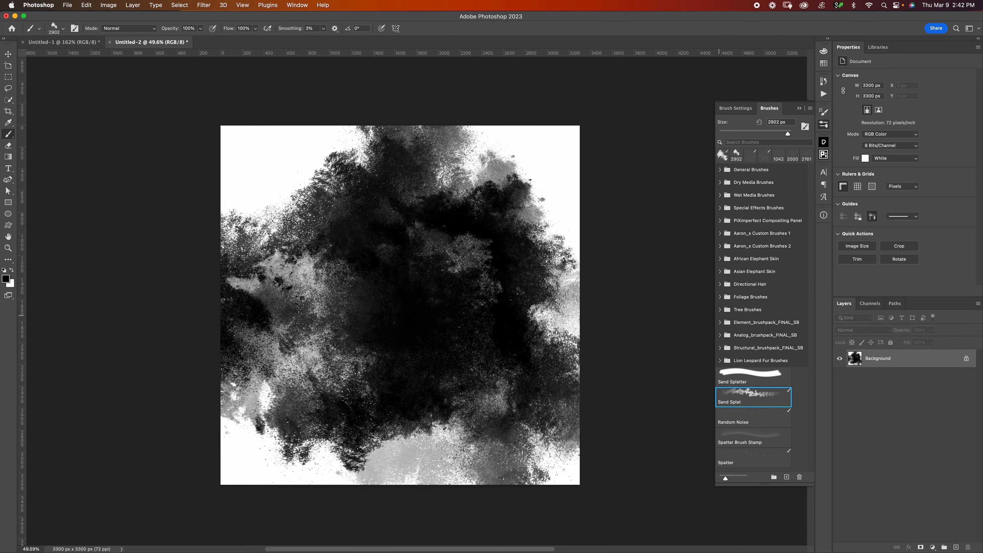
{"action": "key", "text": "super+BackSpace"}
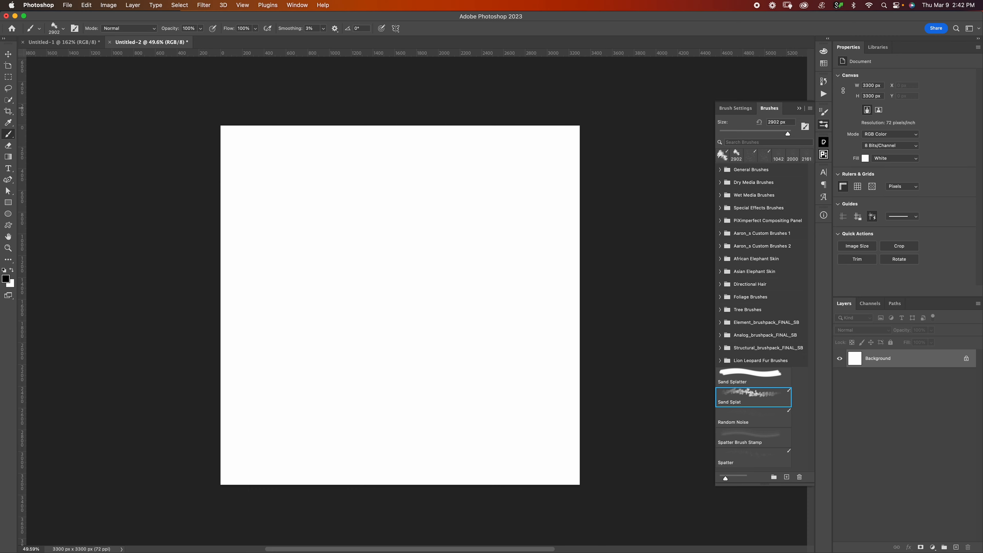
Step: Search the Pexels plugin for space images and place the dark starry-sky photo in the document
{"action": "left_click", "coordinate": [823, 142]}
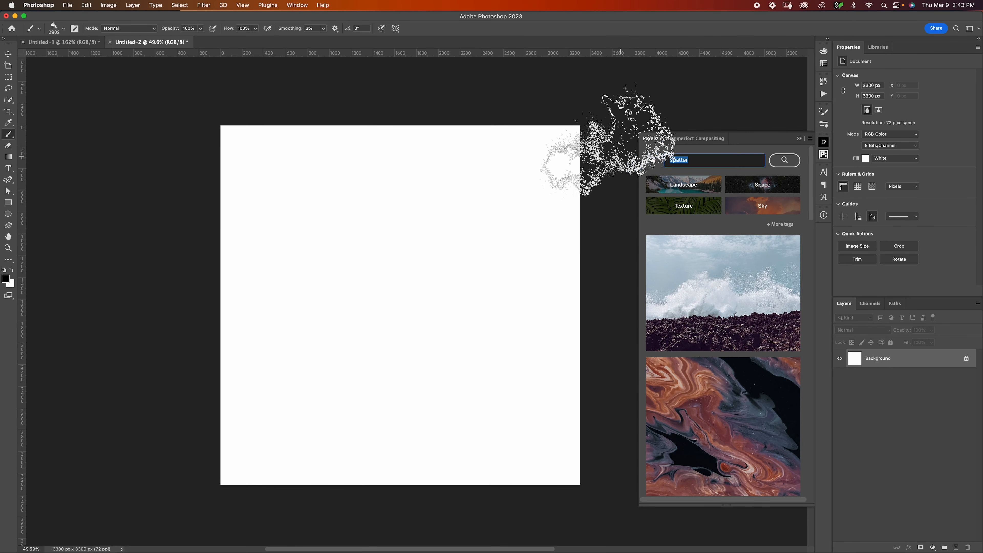
{"action": "type", "text": "space"}
{"action": "key", "text": "Return"}
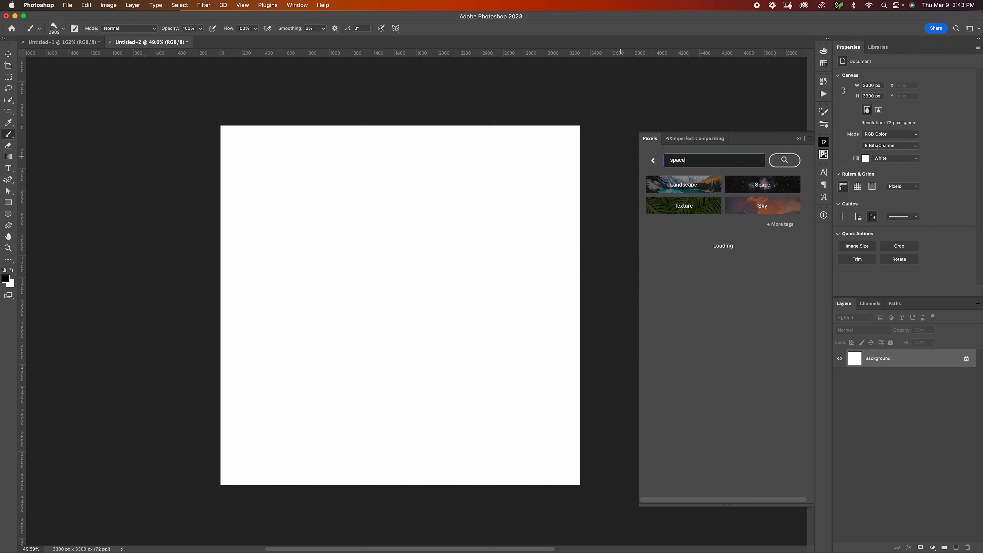
{"action": "left_click_drag", "start_coordinate": [814, 196], "coordinate": [819, 514]}
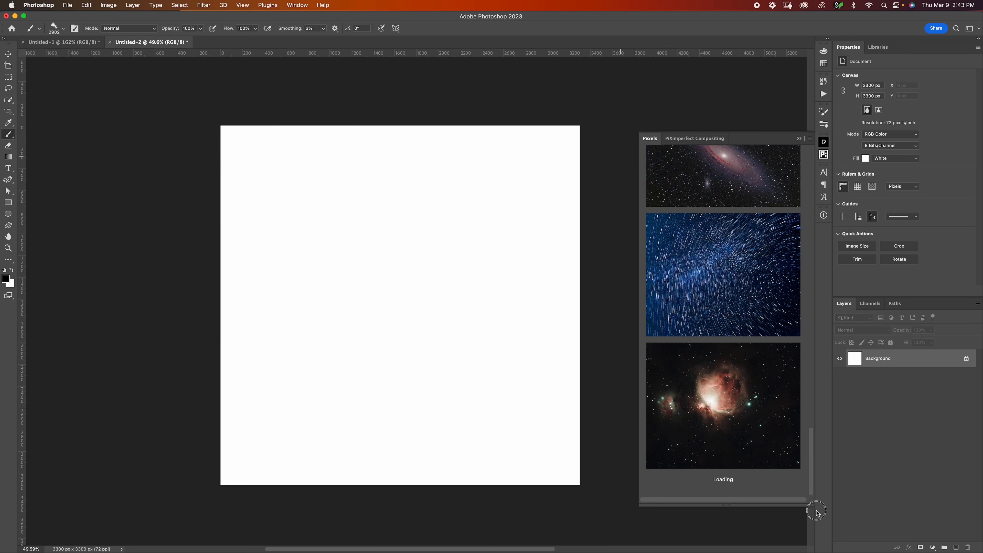
{"action": "left_click_drag", "start_coordinate": [809, 312], "coordinate": [806, 450]}
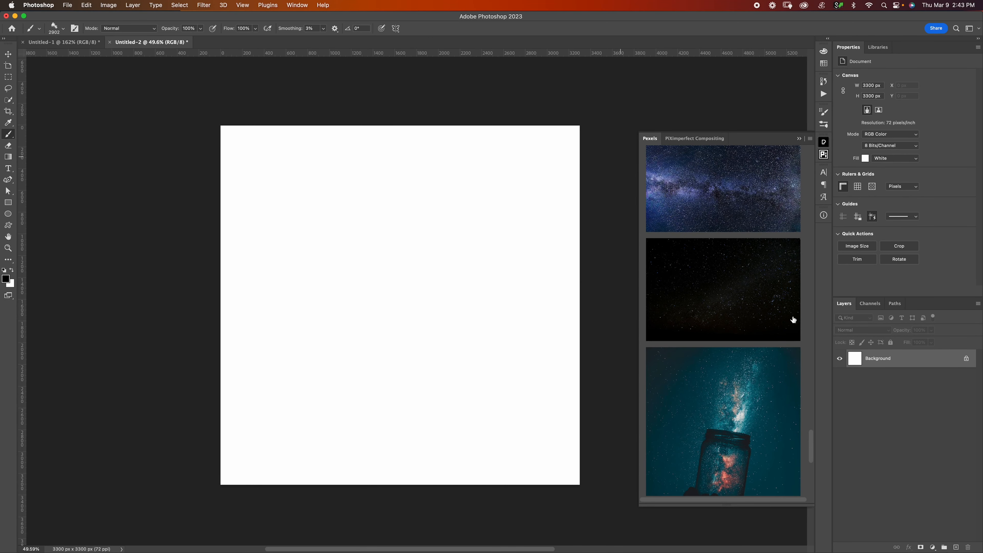
{"action": "left_click", "coordinate": [755, 286]}
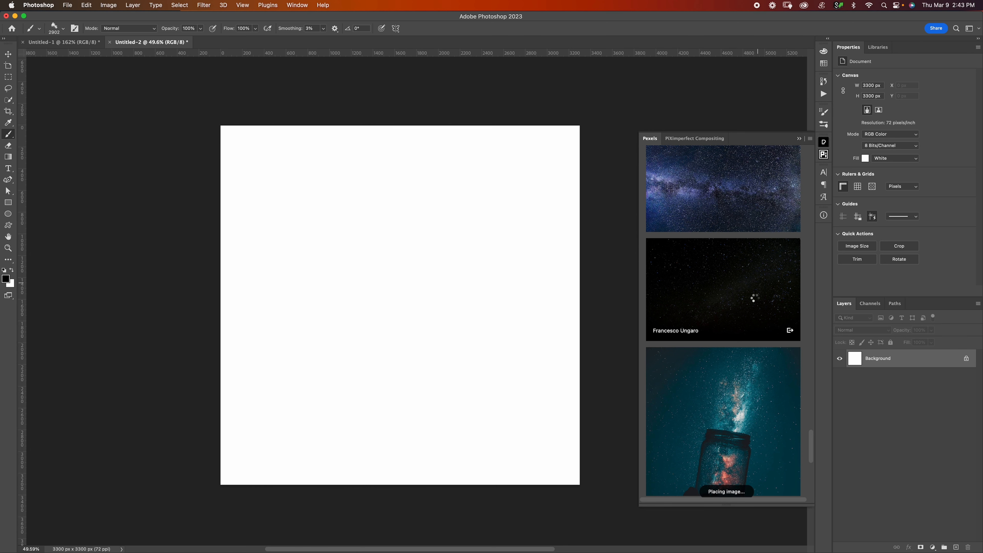
Step: Scale the placed star photo to about 5554 by 3702 px so it covers the canvas, and collapse the image library
{"action": "key", "text": "super+t"}
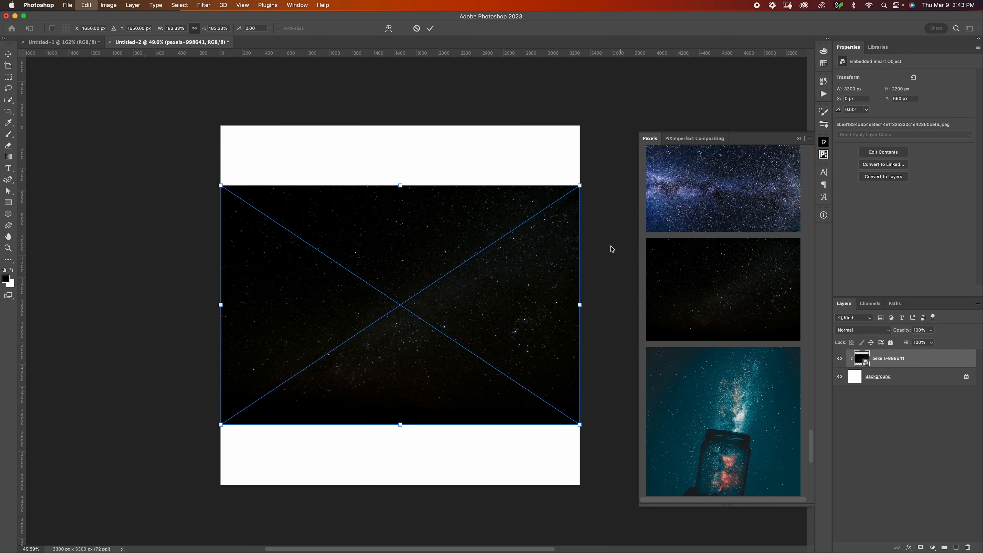
{"action": "left_click_drag", "start_coordinate": [580, 185], "coordinate": [716, 99]}
{"action": "key", "text": "Return"}
{"action": "key", "text": "b"}
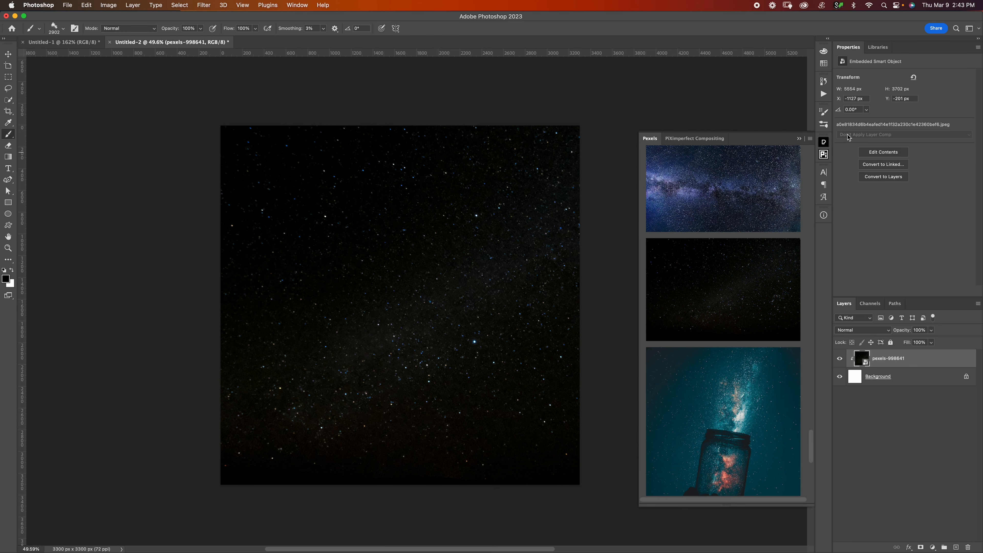
{"action": "left_click", "coordinate": [827, 144]}
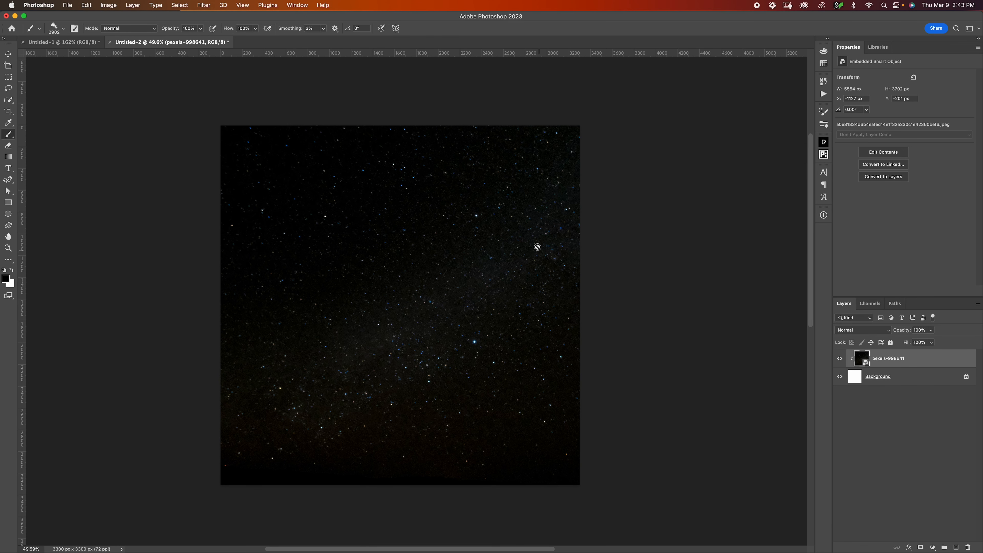
{"action": "key", "text": "l"}
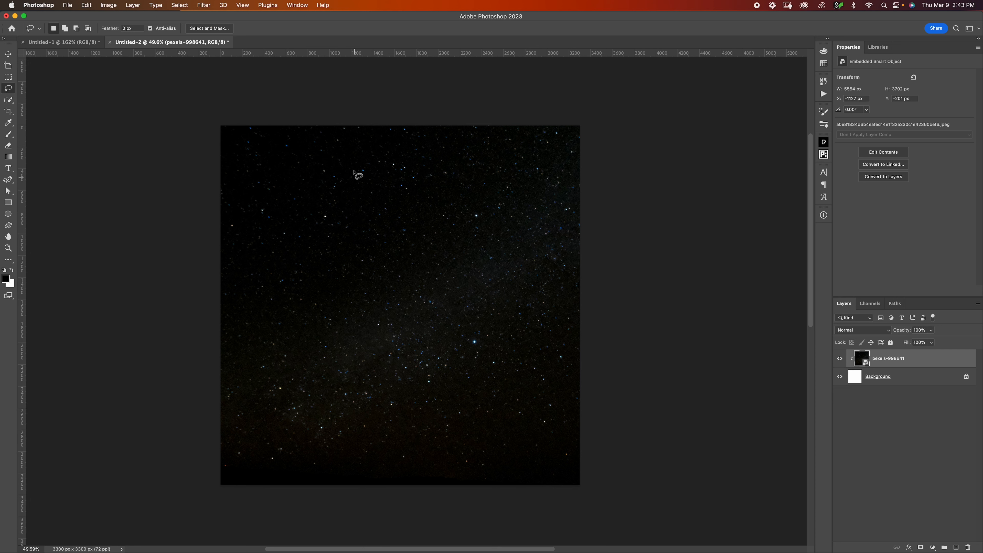
{"action": "mouse_move", "coordinate": [313, 138]}
{"action": "left_mouse_down"}
{"action": "mouse_move", "coordinate": [283, 144]}
{"action": "mouse_move", "coordinate": [255, 185]}
{"action": "mouse_move", "coordinate": [263, 247]}
{"action": "mouse_move", "coordinate": [331, 282]}
{"action": "mouse_move", "coordinate": [399, 268]}
{"action": "mouse_move", "coordinate": [436, 194]}
{"action": "mouse_move", "coordinate": [388, 141]}
{"action": "mouse_move", "coordinate": [312, 142]}
{"action": "left_mouse_up"}
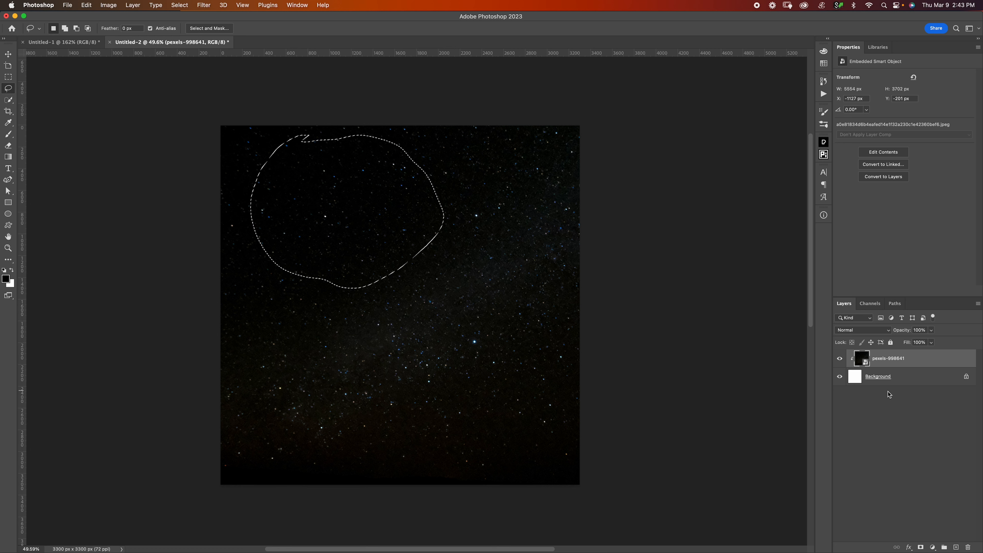
{"action": "key", "text": "super+d"}
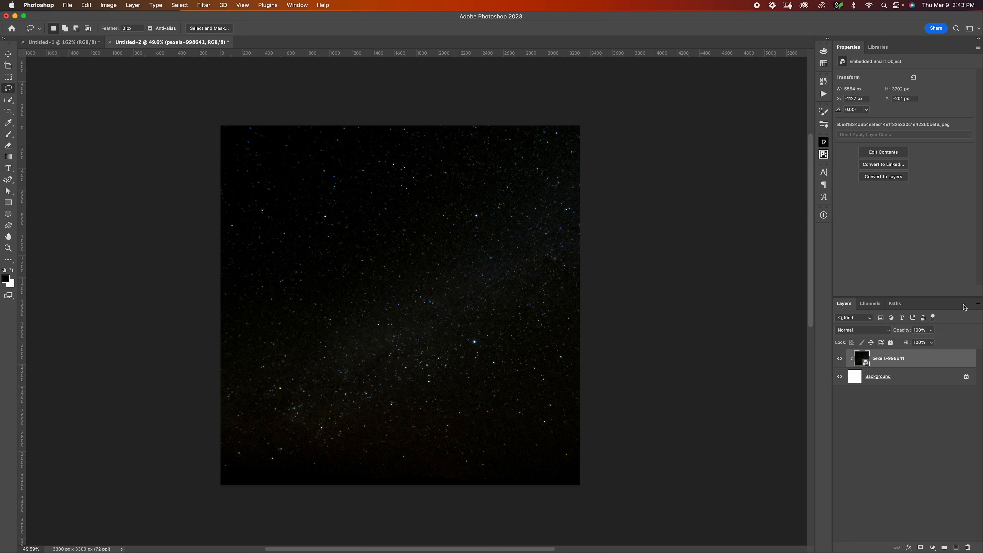
Step: Flatten the image and lasso a rounded patch of stars about 1550 px wide in the upper left of the sky, shifting the selection slightly down-left
{"action": "left_click", "coordinate": [978, 304]}
{"action": "left_click", "coordinate": [925, 499]}
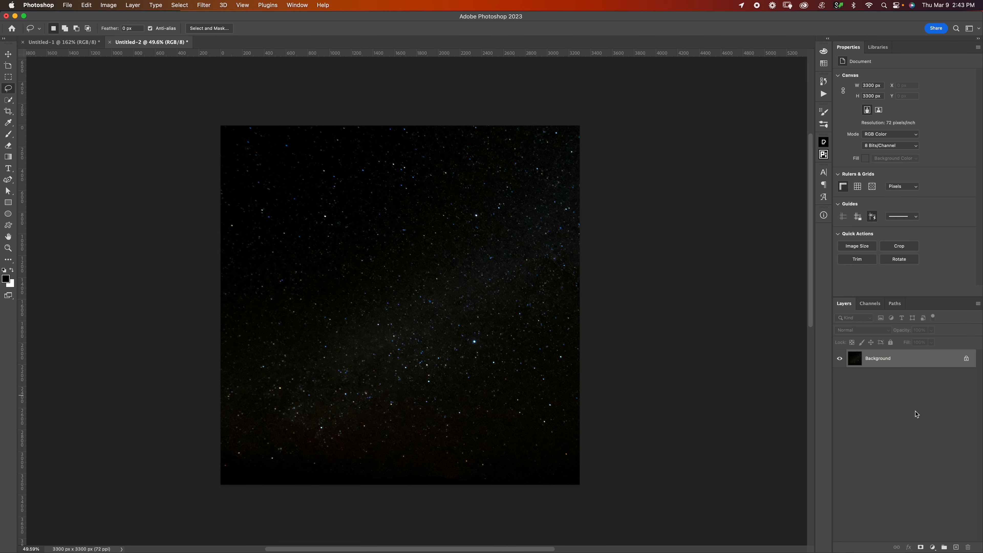
{"action": "key", "text": "z"}
{"action": "mouse_move", "coordinate": [356, 237]}
{"action": "left_mouse_down"}
{"action": "mouse_move", "coordinate": [355, 220]}
{"action": "mouse_move", "coordinate": [486, 272]}
{"action": "left_mouse_up"}
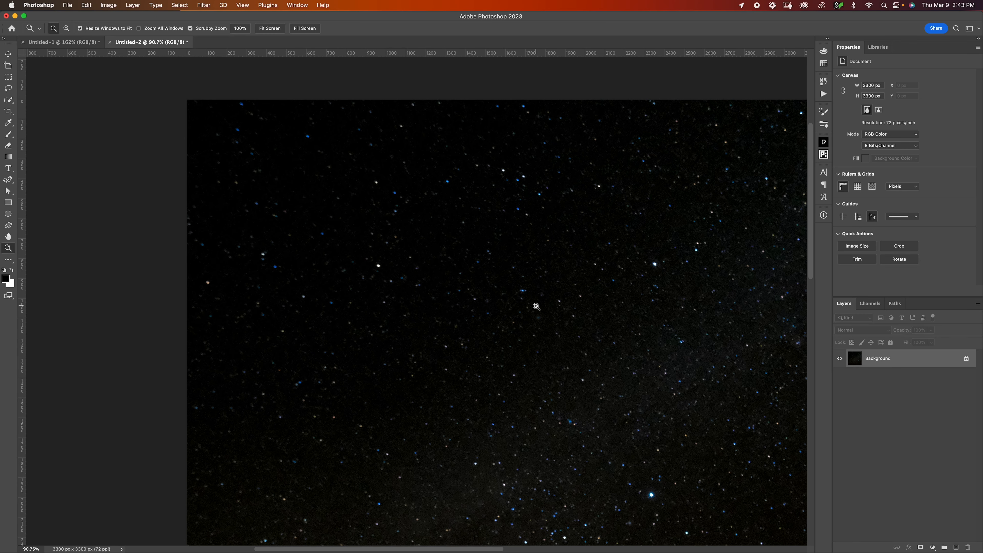
{"action": "key", "text": "l"}
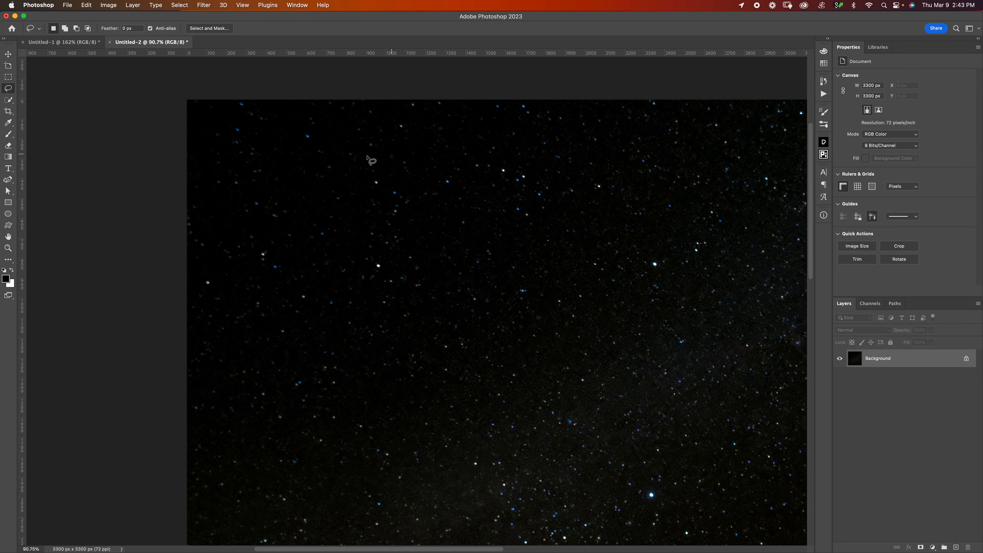
{"action": "mouse_move", "coordinate": [352, 140]}
{"action": "left_mouse_down"}
{"action": "mouse_move", "coordinate": [345, 269]}
{"action": "mouse_move", "coordinate": [408, 321]}
{"action": "mouse_move", "coordinate": [492, 345]}
{"action": "mouse_move", "coordinate": [581, 325]}
{"action": "mouse_move", "coordinate": [639, 257]}
{"action": "mouse_move", "coordinate": [626, 168]}
{"action": "mouse_move", "coordinate": [542, 117]}
{"action": "mouse_move", "coordinate": [472, 111]}
{"action": "mouse_move", "coordinate": [358, 143]}
{"action": "left_mouse_up"}
{"action": "key", "text": "z"}
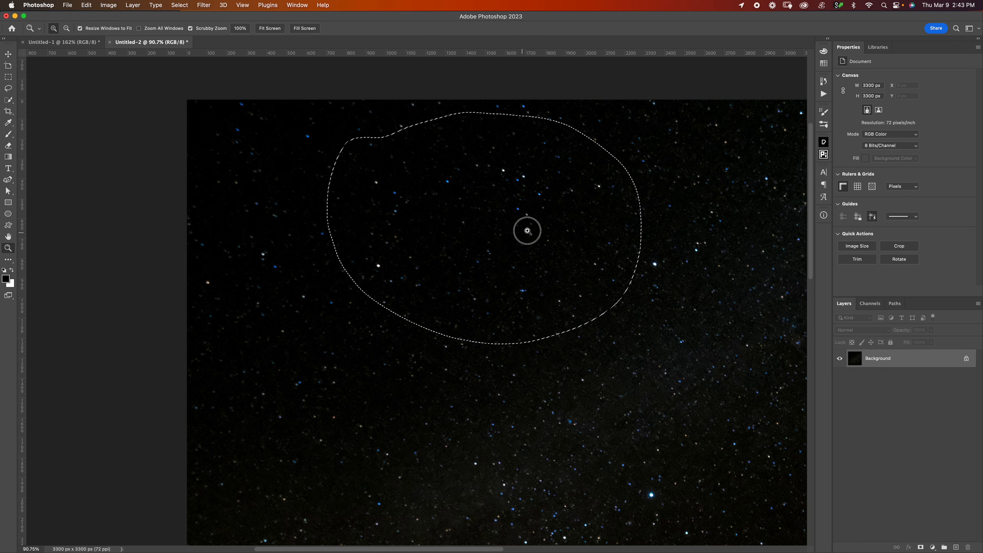
{"action": "mouse_move", "coordinate": [528, 228]}
{"action": "left_mouse_down"}
{"action": "mouse_move", "coordinate": [577, 210]}
{"action": "mouse_move", "coordinate": [509, 233]}
{"action": "mouse_move", "coordinate": [535, 229]}
{"action": "mouse_move", "coordinate": [559, 171]}
{"action": "mouse_move", "coordinate": [541, 154]}
{"action": "mouse_move", "coordinate": [606, 288]}
{"action": "left_mouse_up"}
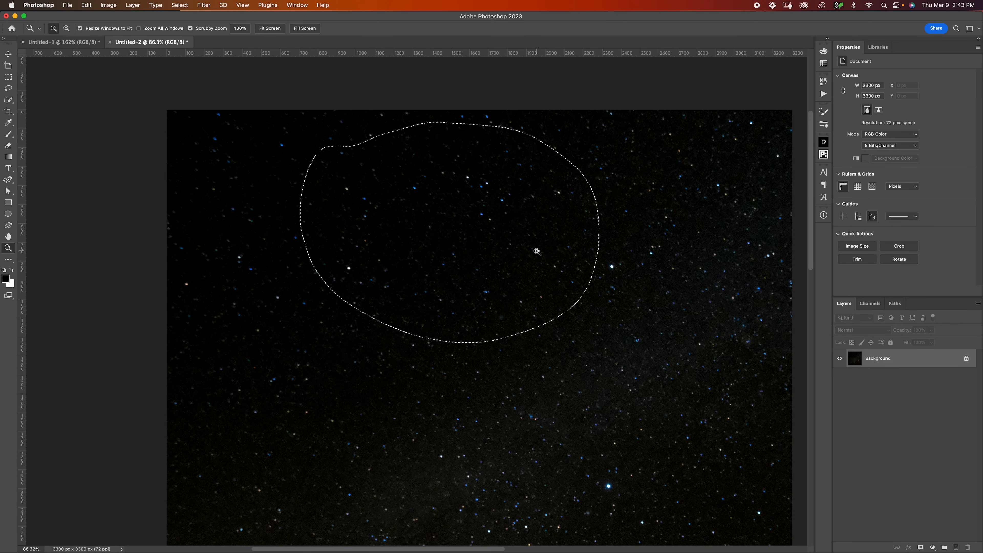
{"action": "key", "text": "l"}
{"action": "mouse_move", "coordinate": [536, 250]}
{"action": "left_mouse_down"}
{"action": "mouse_move", "coordinate": [502, 272]}
{"action": "mouse_move", "coordinate": [524, 278]}
{"action": "mouse_move", "coordinate": [501, 279]}
{"action": "left_mouse_up"}
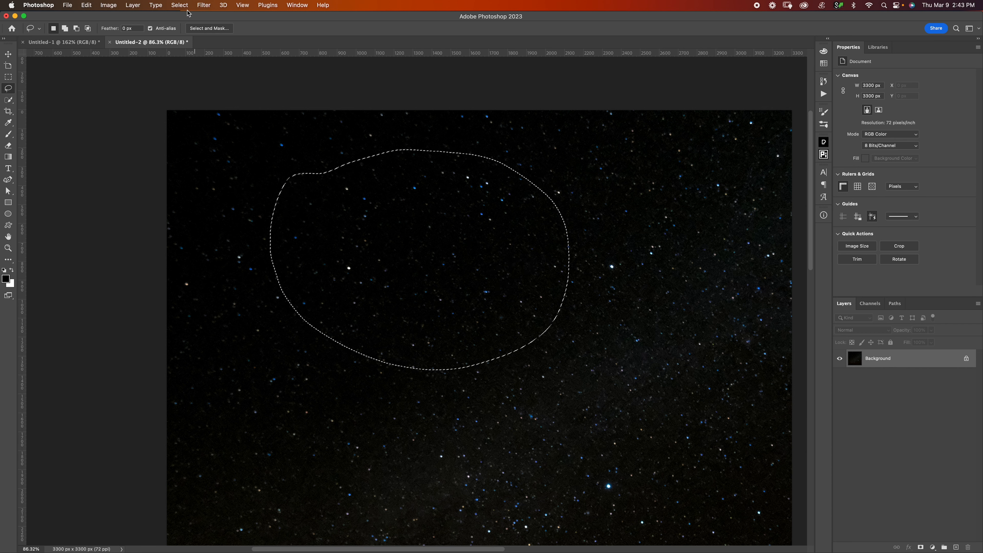
Step: Invert the selection and fill everything outside the star patch with black
{"action": "left_click", "coordinate": [179, 5]}
{"action": "left_click", "coordinate": [247, 40]}
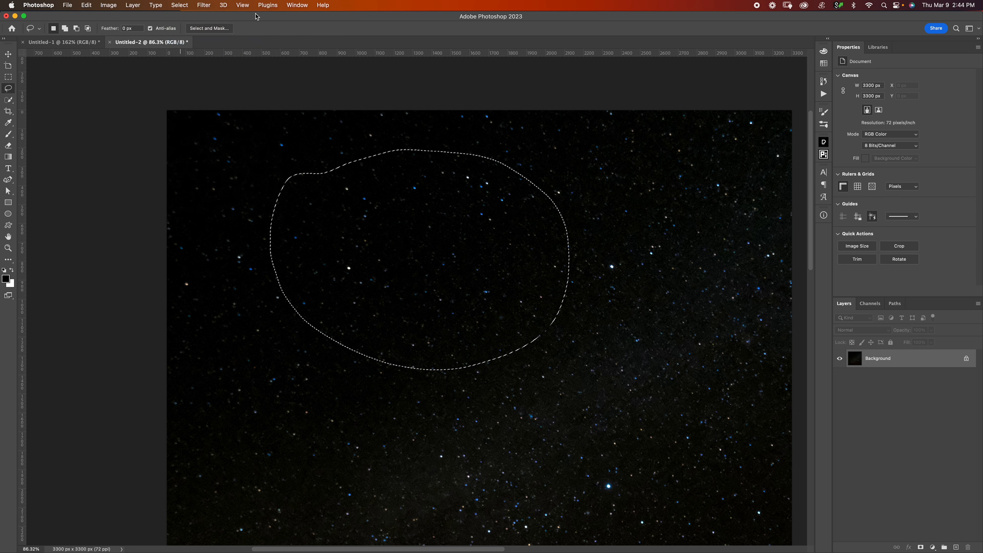
{"action": "key", "text": "alt+BackSpace"}
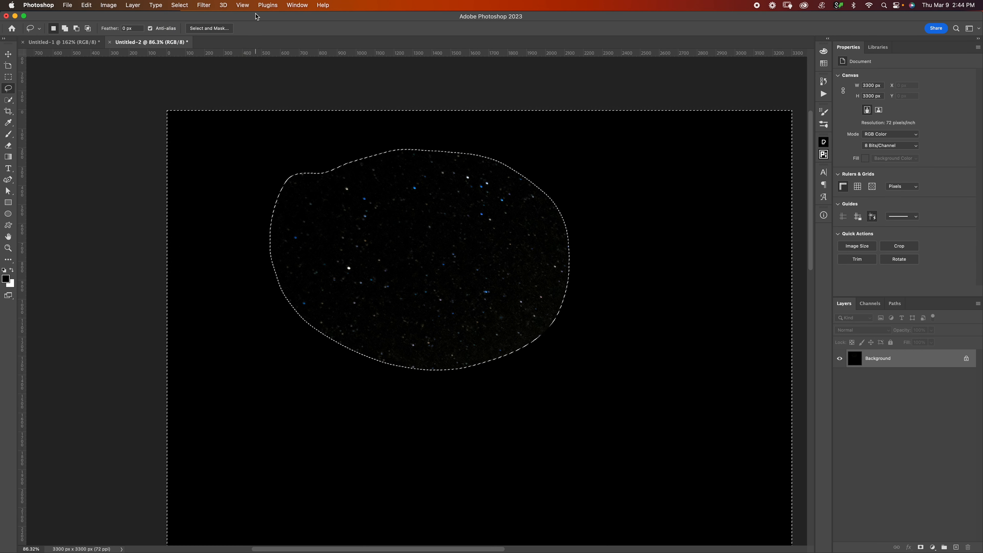
Step: Deselect the star patch and invert the image's colours to get dark stars on white
{"action": "key", "text": "super+d"}
{"action": "key", "text": "super+i"}
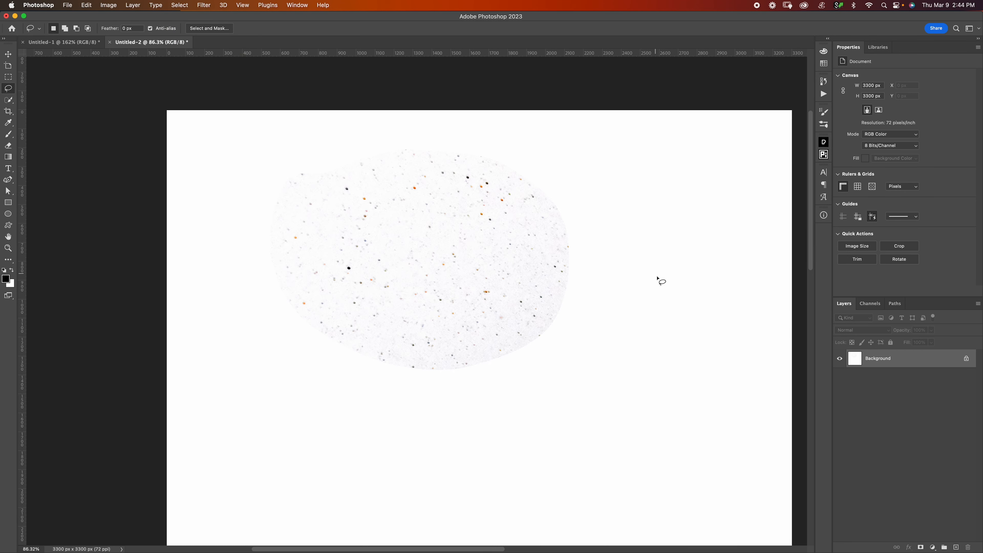
{"action": "left_click_drag", "start_coordinate": [527, 286], "coordinate": [500, 267]}
{"action": "left_click_drag", "start_coordinate": [580, 301], "coordinate": [560, 246]}
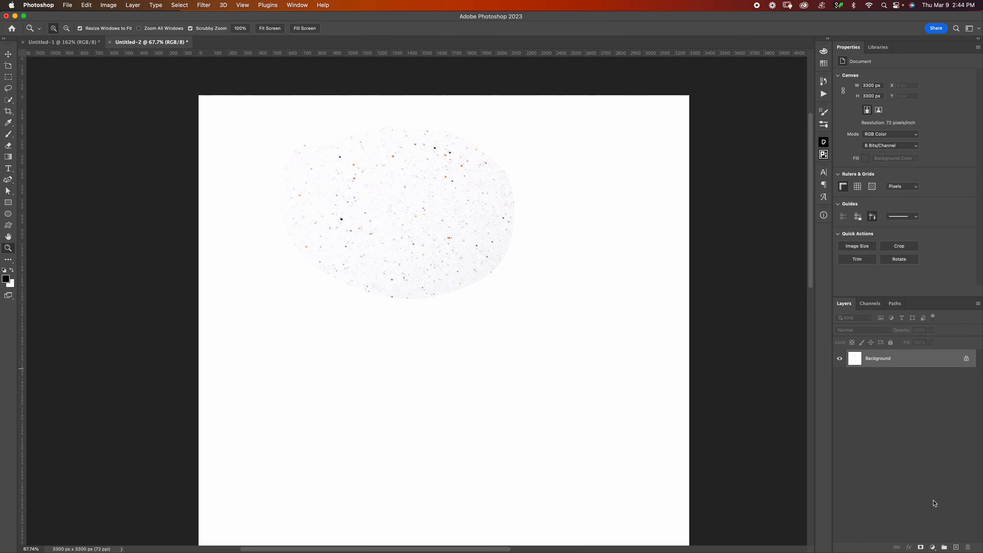
Step: Add a black-to-white Gradient Map adjustment layer and move its white stop to location 88 to clean up the grey haze
{"action": "left_click", "coordinate": [933, 547]}
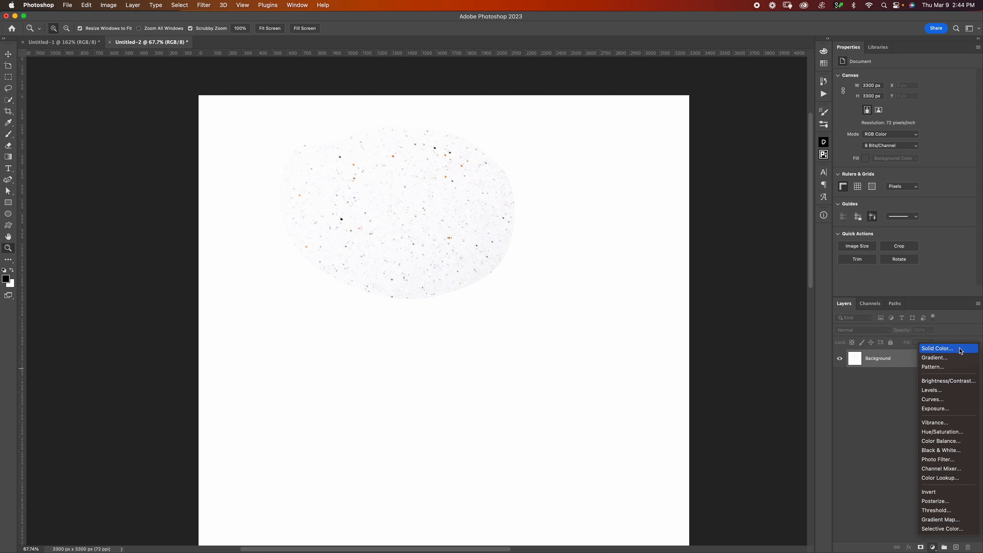
{"action": "left_click", "coordinate": [931, 520]}
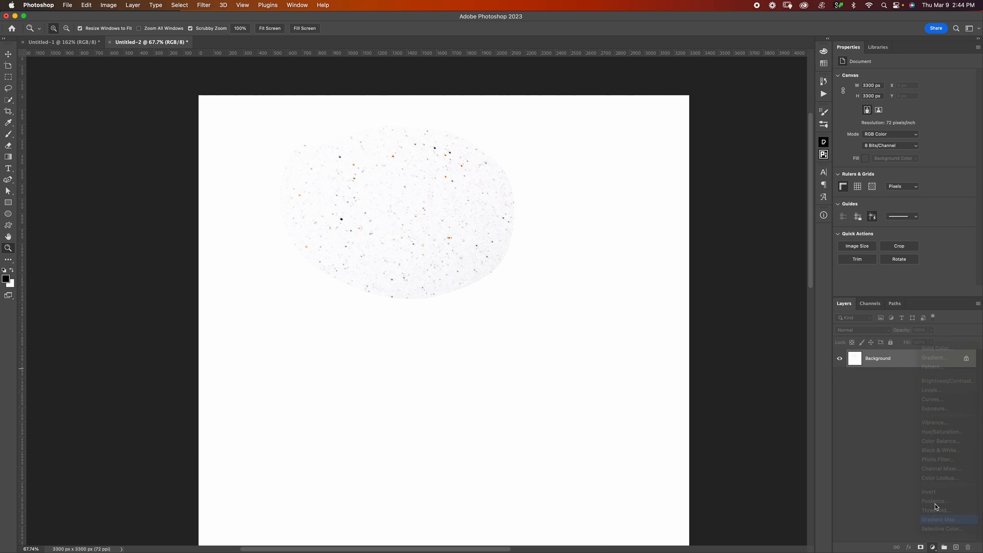
{"action": "left_click", "coordinate": [897, 74]}
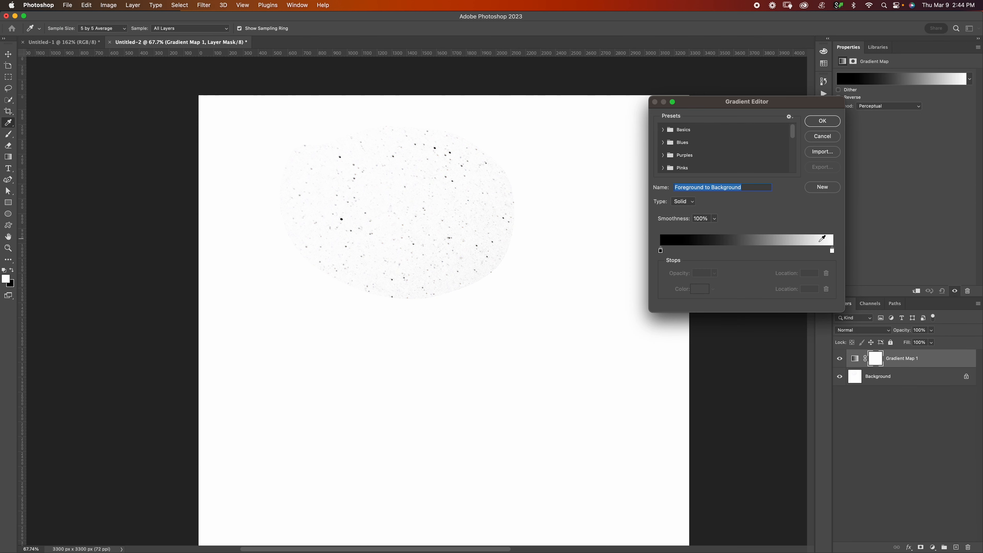
{"action": "mouse_move", "coordinate": [834, 254]}
{"action": "left_mouse_down"}
{"action": "mouse_move", "coordinate": [804, 255]}
{"action": "mouse_move", "coordinate": [817, 254]}
{"action": "left_mouse_up"}
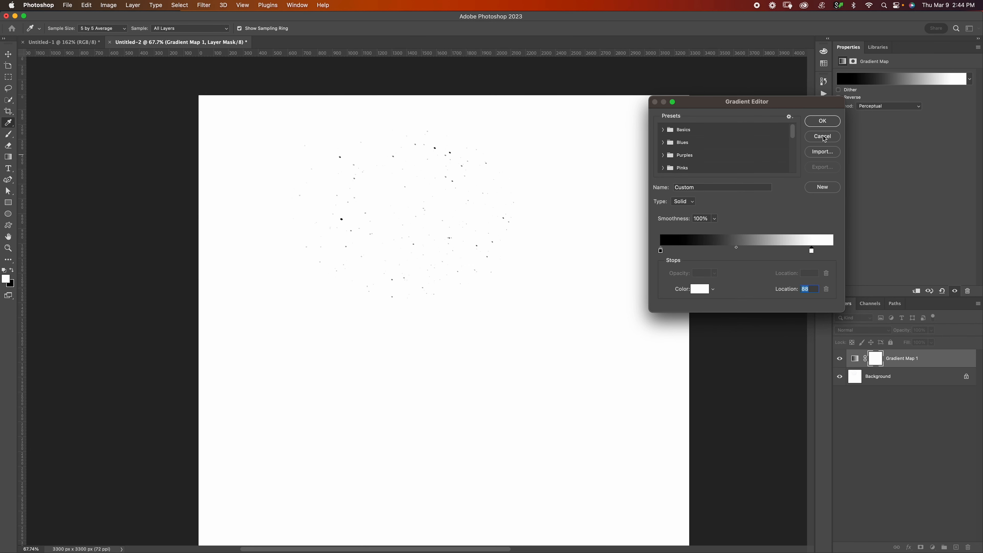
{"action": "key", "text": "Return"}
Step: Readjust the gradient map's white stop outward to slightly past location 92 to bring back the fainter specks
{"action": "key", "text": "z"}
{"action": "left_click_drag", "start_coordinate": [511, 204], "coordinate": [530, 205]}
{"action": "left_click_drag", "start_coordinate": [499, 258], "coordinate": [610, 259]}
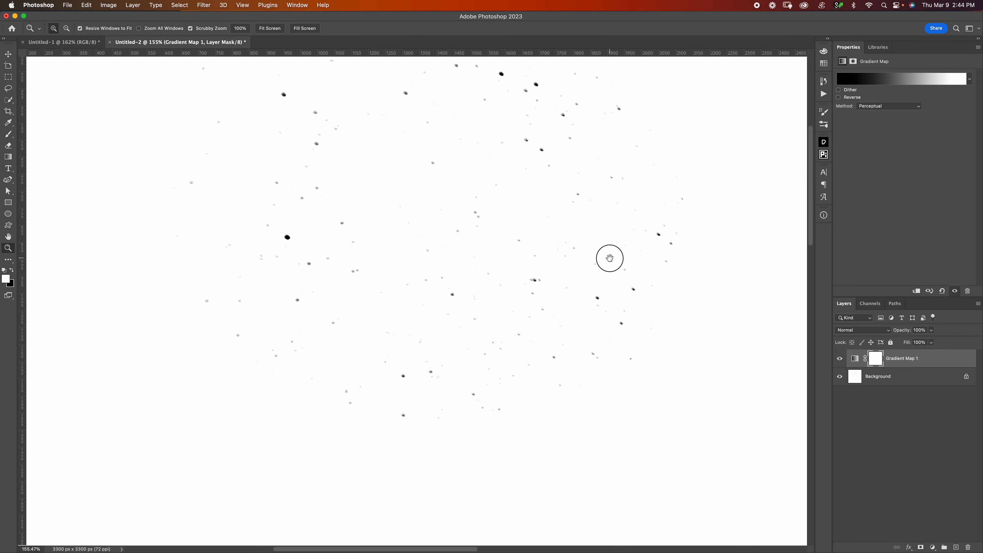
{"action": "scroll", "coordinate": [591, 222], "scroll_direction": "up", "scroll_amount": 3}
{"action": "scroll", "coordinate": [564, 232], "scroll_direction": "down", "scroll_amount": 6}
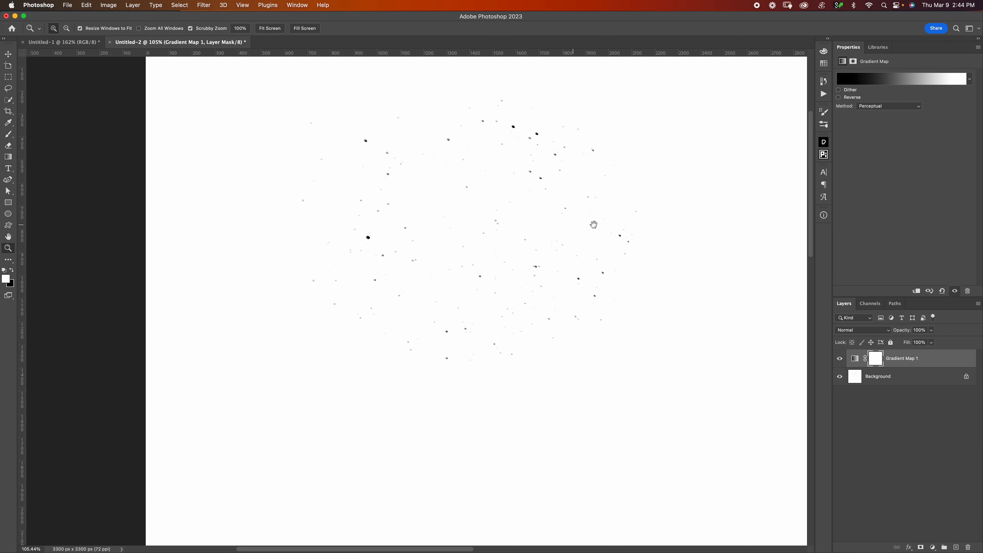
{"action": "left_click_drag", "start_coordinate": [594, 225], "coordinate": [556, 253]}
{"action": "left_click", "coordinate": [878, 77]}
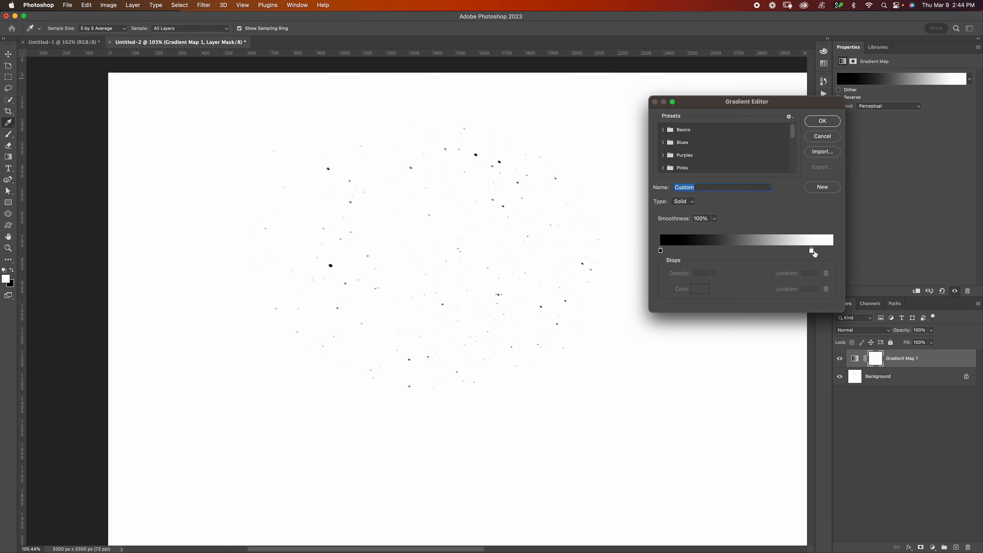
{"action": "mouse_move", "coordinate": [813, 252]}
{"action": "left_mouse_down"}
{"action": "mouse_move", "coordinate": [836, 250]}
{"action": "mouse_move", "coordinate": [825, 254]}
{"action": "left_mouse_up"}
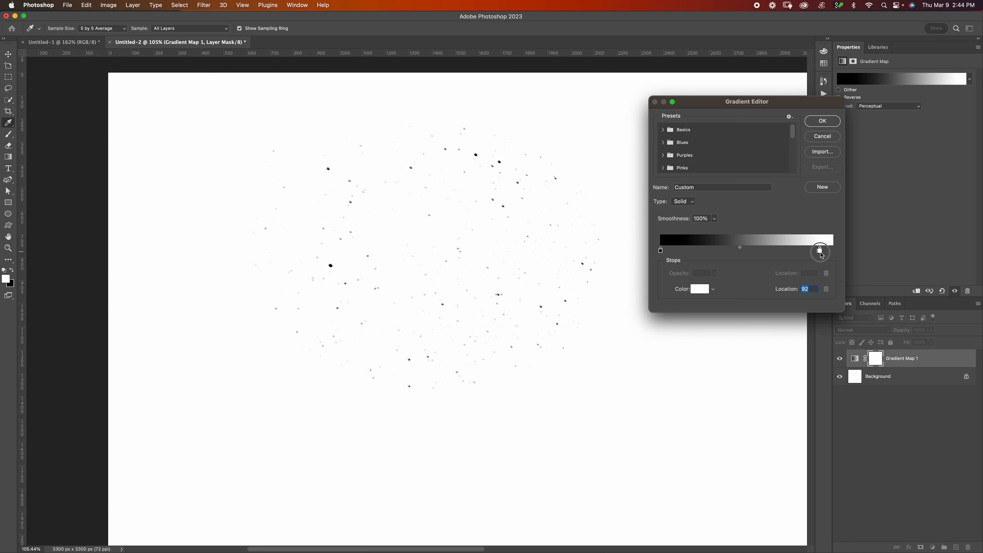
{"action": "left_click", "coordinate": [821, 251]}
{"action": "left_click_drag", "start_coordinate": [823, 251], "coordinate": [826, 251]}
{"action": "left_click", "coordinate": [821, 122]}
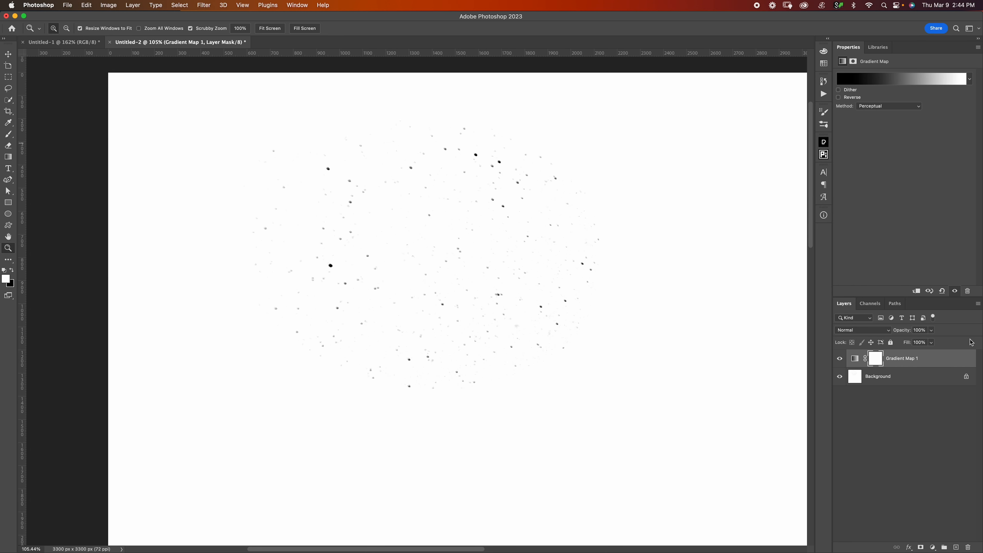
Step: Flatten the image and trim the empty white canvas around the star specks
{"action": "left_click", "coordinate": [977, 306]}
{"action": "left_click", "coordinate": [878, 506]}
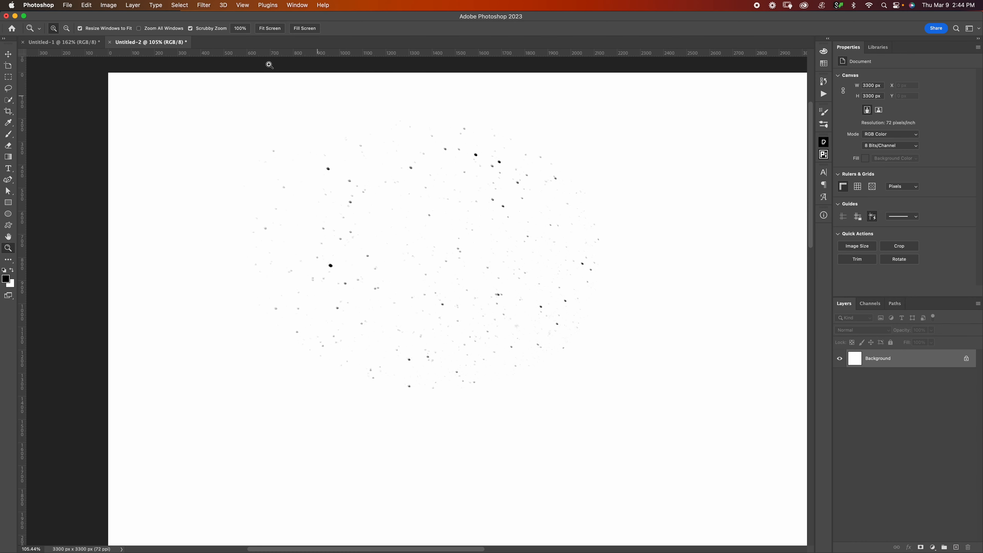
{"action": "left_click", "coordinate": [85, 5]}
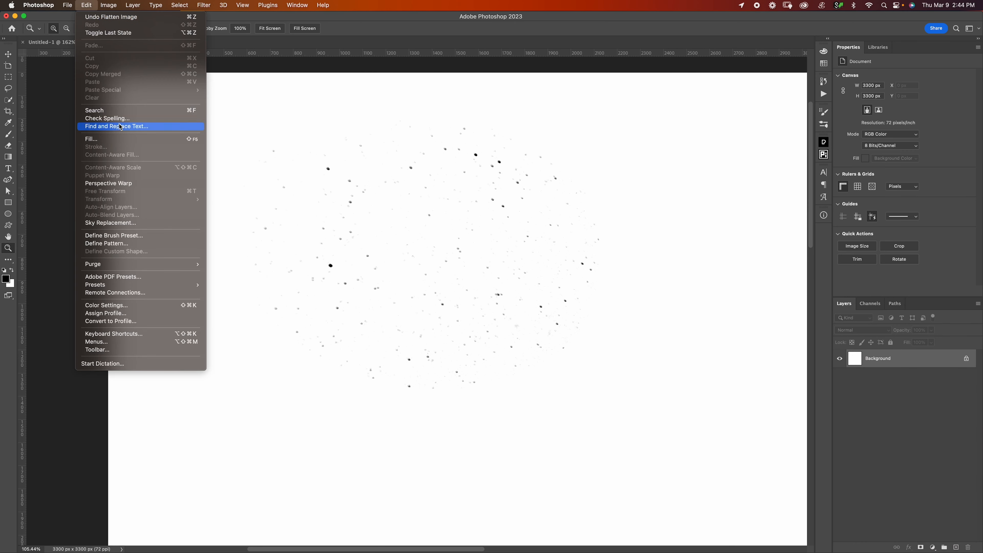
{"action": "mouse_move", "coordinate": [105, 3]}
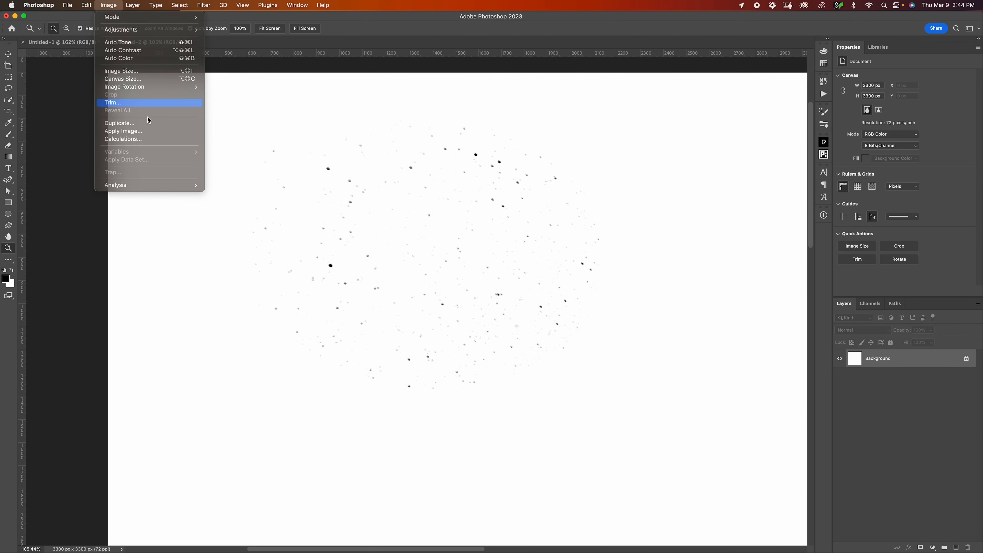
{"action": "left_click", "coordinate": [112, 102]}
{"action": "left_click", "coordinate": [542, 186]}
{"action": "key", "text": "z"}
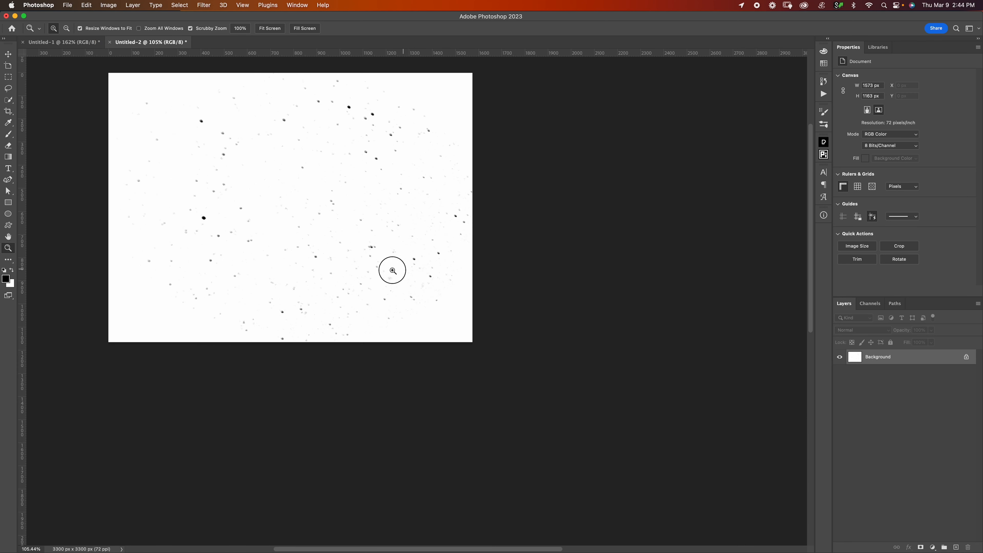
{"action": "scroll", "coordinate": [390, 268], "scroll_direction": "down", "scroll_amount": 3}
Step: Define the trimmed star pattern as a brush preset named Stars Stamp
{"action": "key", "text": "b"}
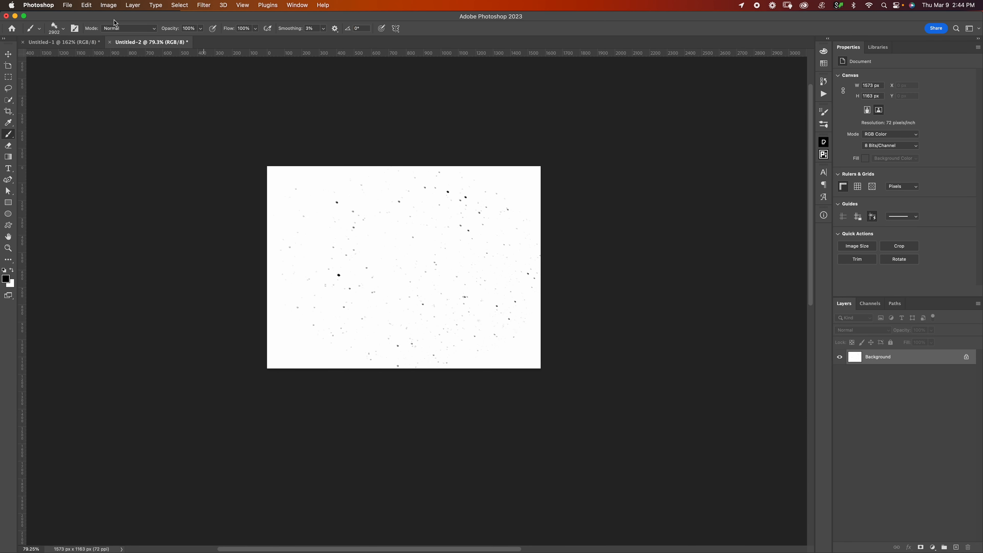
{"action": "left_click", "coordinate": [86, 5]}
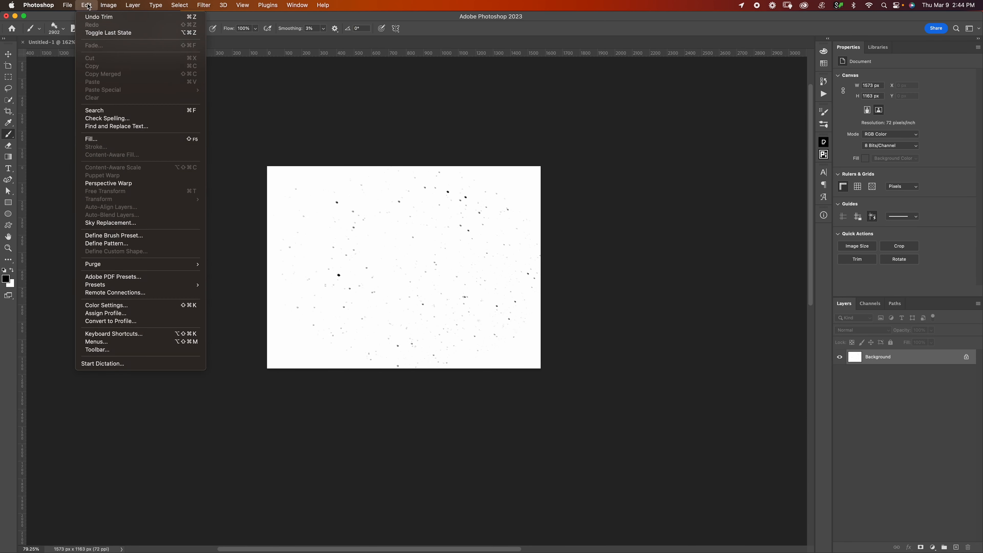
{"action": "left_click", "coordinate": [164, 235]}
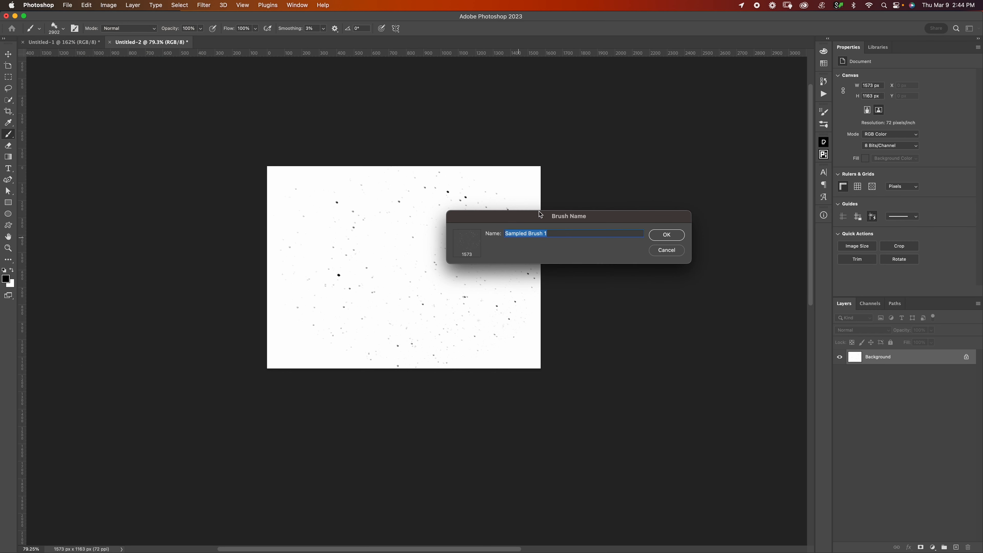
{"action": "type", "text": "Stars Stamp"}
{"action": "key", "text": "Return"}
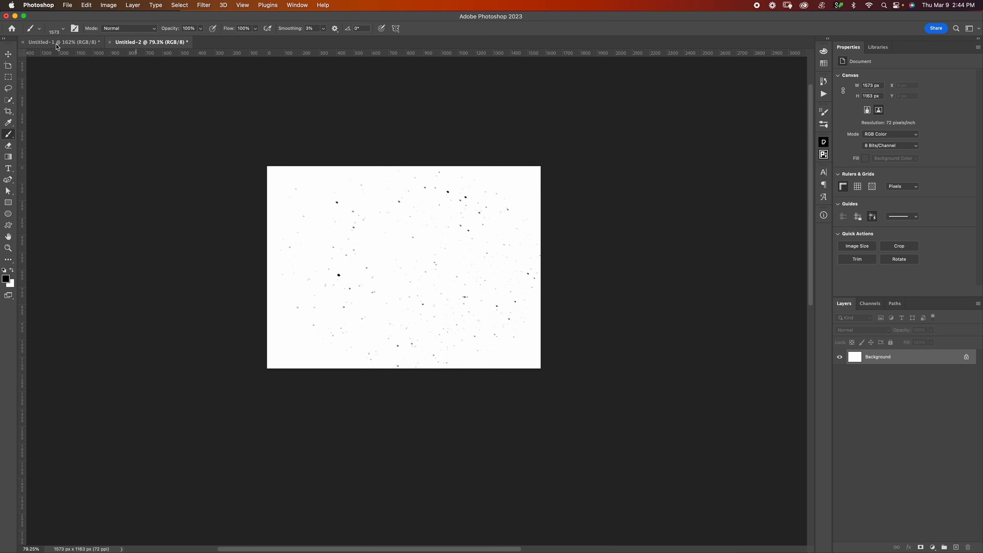
Step: Create a new white 3300 x 3300 px RGB document at 72 pixels/inch for testing the star brush
{"action": "left_click", "coordinate": [48, 42]}
{"action": "left_click", "coordinate": [122, 41]}
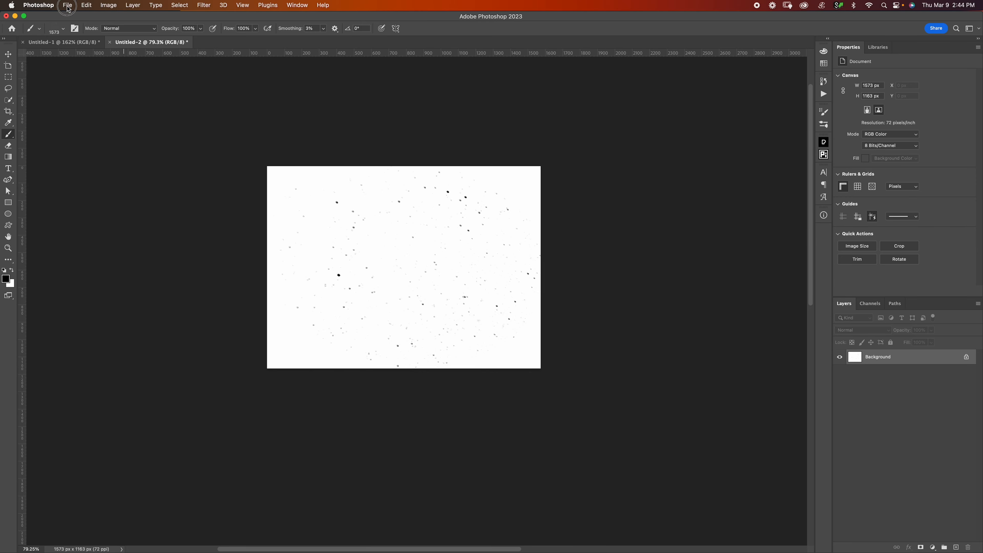
{"action": "left_click", "coordinate": [68, 4]}
{"action": "left_click", "coordinate": [73, 19]}
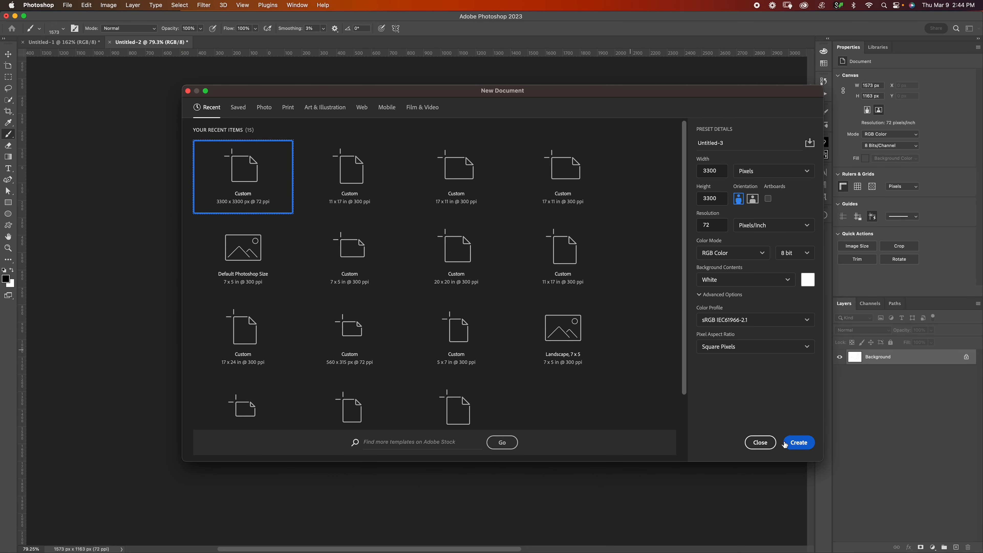
{"action": "left_click", "coordinate": [798, 442]}
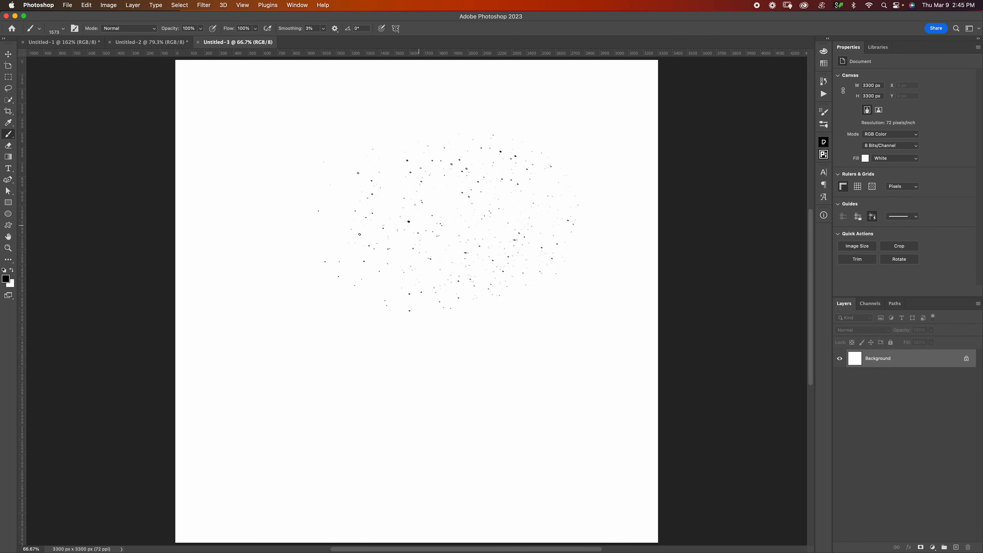
Step: Try a short black stroke with the star brush on the white canvas and undo it
{"action": "mouse_move", "coordinate": [419, 224]}
{"action": "left_mouse_down"}
{"action": "mouse_move", "coordinate": [439, 308]}
{"action": "mouse_move", "coordinate": [428, 306]}
{"action": "left_mouse_up"}
{"action": "key", "text": "super+z"}
{"action": "key", "text": "c"}
{"action": "scroll", "coordinate": [455, 281], "scroll_direction": "down", "scroll_amount": 5}
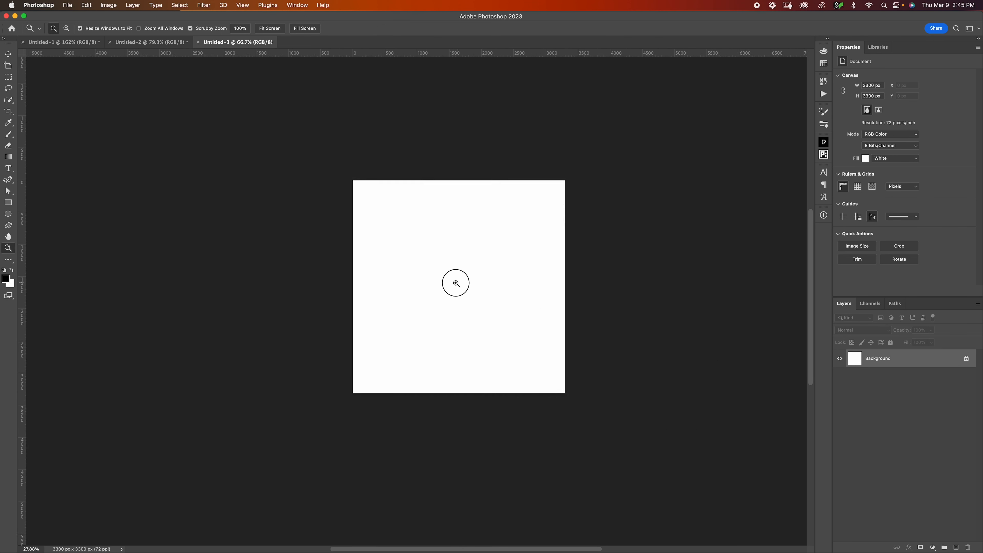
{"action": "key", "text": "Return"}
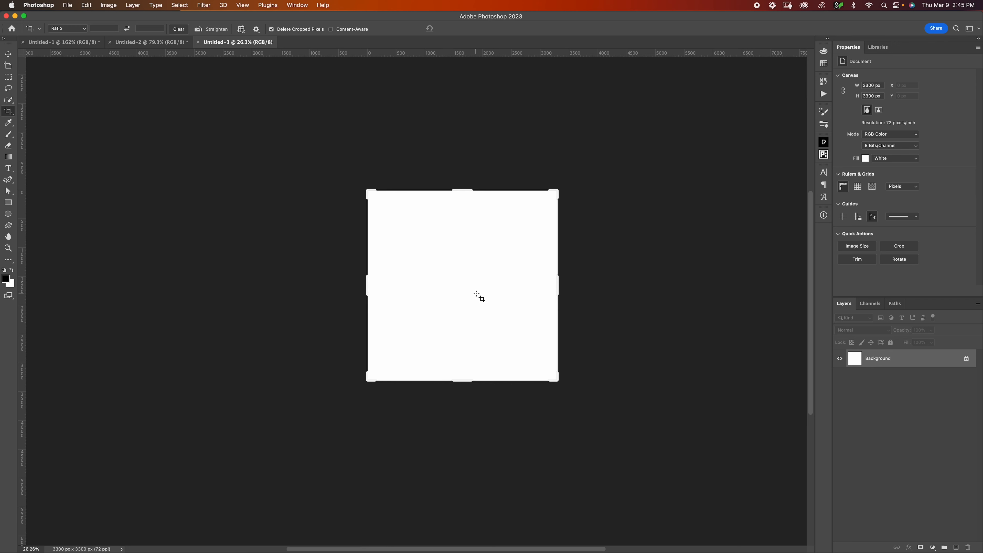
{"action": "key", "text": "z"}
{"action": "left_click_drag", "start_coordinate": [470, 289], "coordinate": [516, 281]}
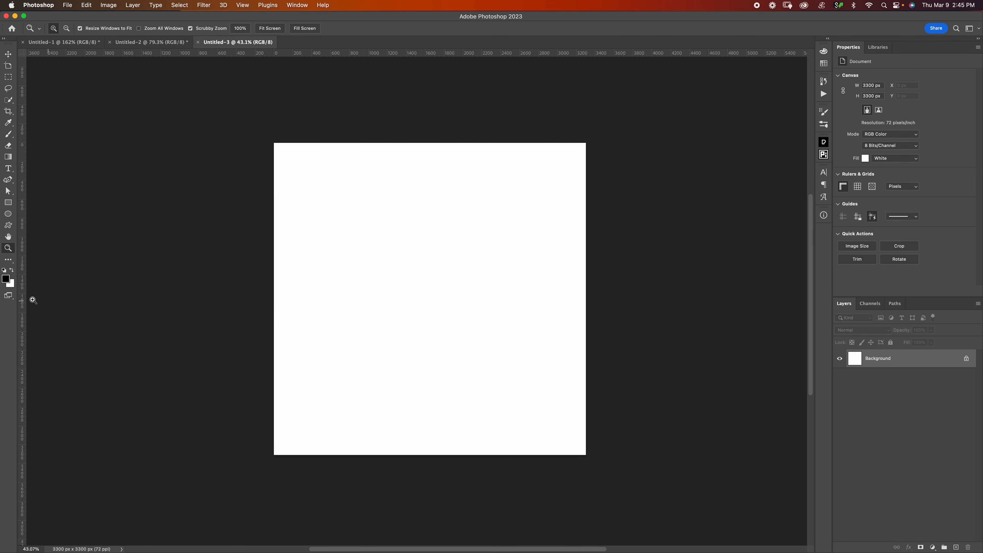
Step: Make white the foreground colour and fill the canvas with the black background colour
{"action": "left_click", "coordinate": [13, 271]}
{"action": "key", "text": "alt"}
{"action": "key", "text": "super+BackSpace"}
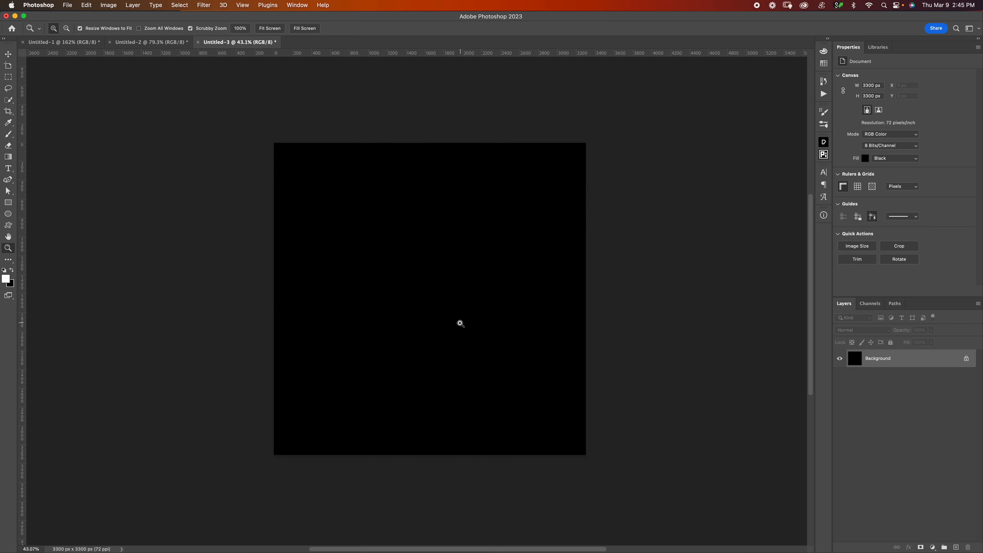
Step: Try a vertical white stroke of stars down the black canvas and undo it
{"action": "mouse_move", "coordinate": [426, 209]}
{"action": "left_mouse_down"}
{"action": "mouse_move", "coordinate": [399, 232]}
{"action": "mouse_move", "coordinate": [426, 375]}
{"action": "left_mouse_up"}
{"action": "key", "text": "ctrl+z"}
{"action": "key", "text": "z"}
{"action": "left_click_drag", "start_coordinate": [449, 256], "coordinate": [474, 248]}
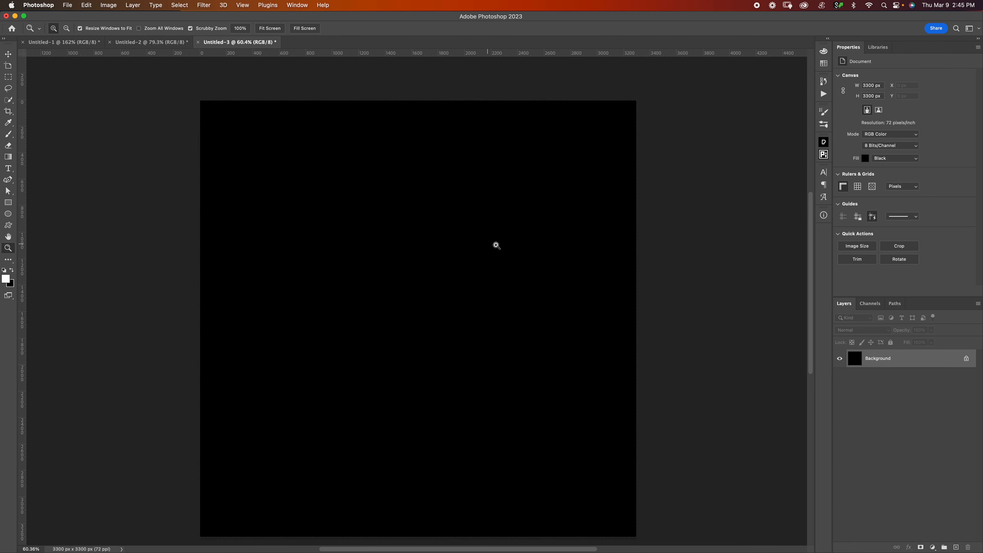
Step: Increase the tip spacing of the 1573 px star brush so its stamps sit farther apart
{"action": "key", "text": "b"}
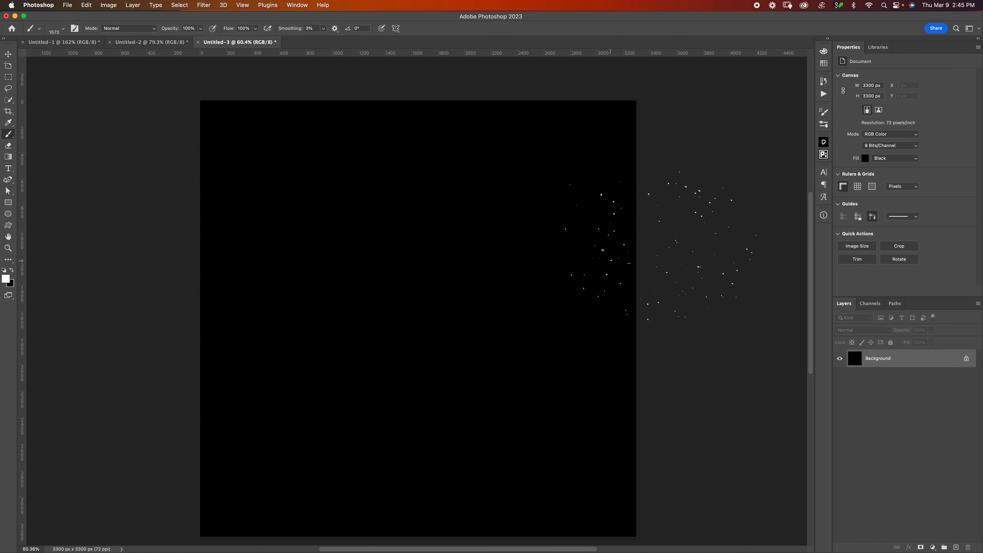
{"action": "left_click", "coordinate": [824, 112]}
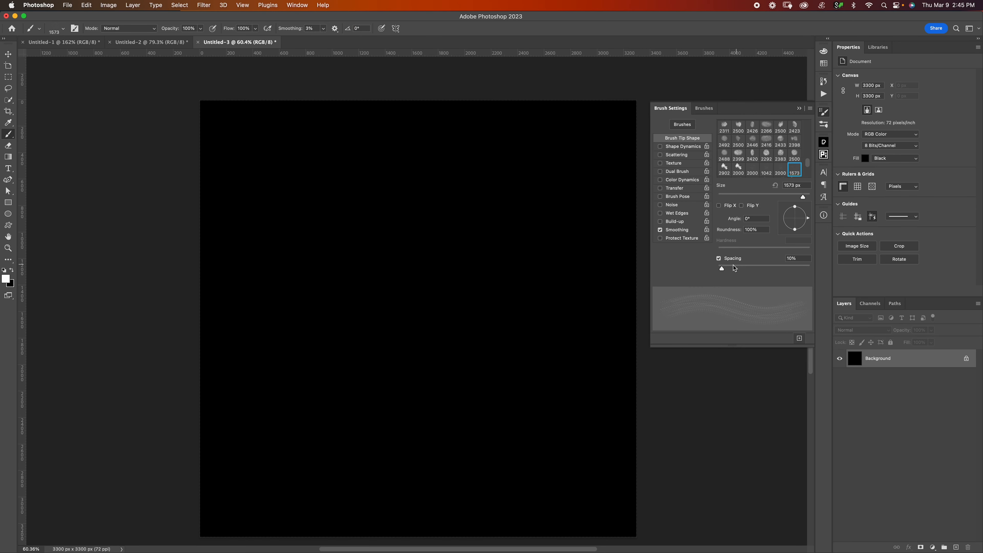
{"action": "left_click_drag", "start_coordinate": [730, 268], "coordinate": [742, 268]}
{"action": "left_click_drag", "start_coordinate": [748, 269], "coordinate": [749, 268]}
Step: Enable Shape Dynamics for the star brush with 34% size jitter controlled by Pen Pressure
{"action": "left_click", "coordinate": [688, 148]}
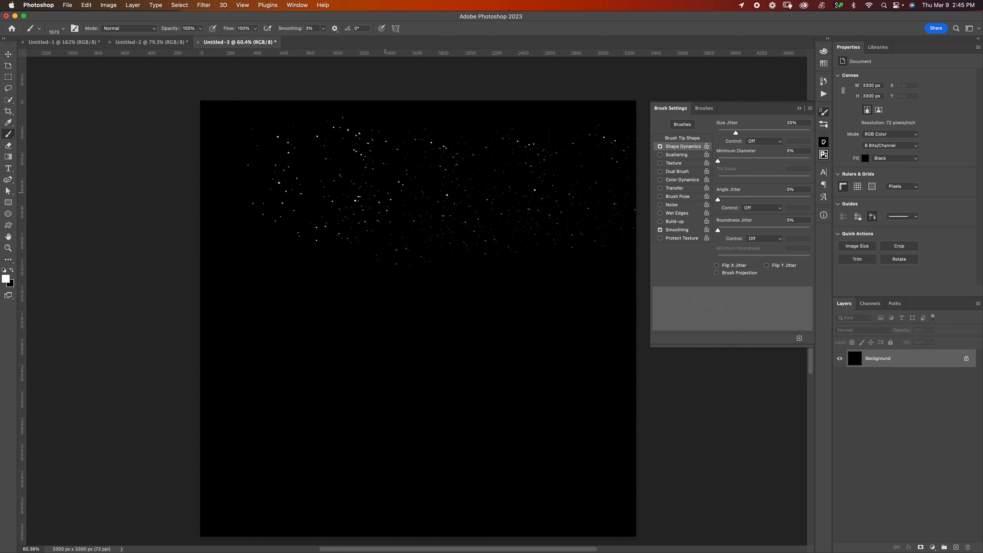
{"action": "left_click", "coordinate": [764, 141]}
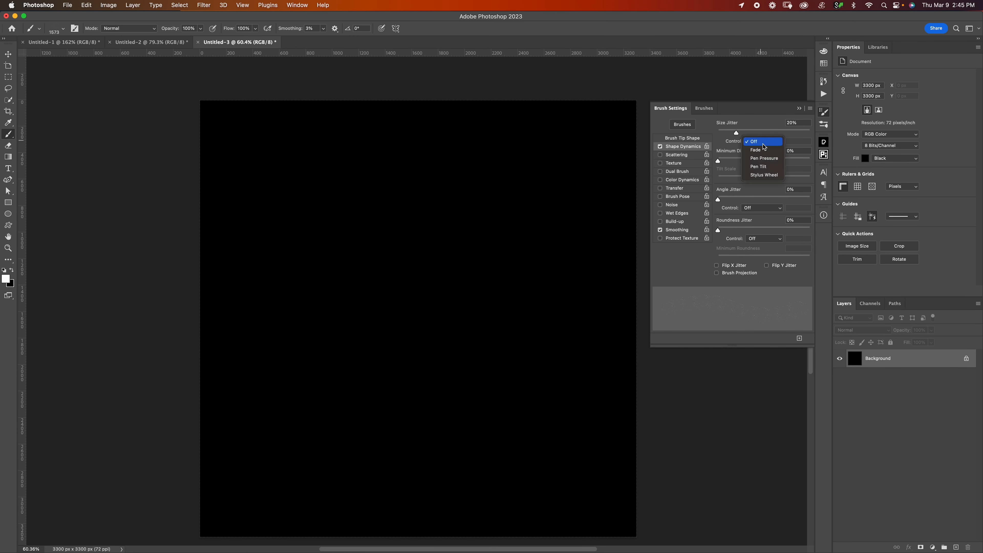
{"action": "left_click", "coordinate": [762, 158]}
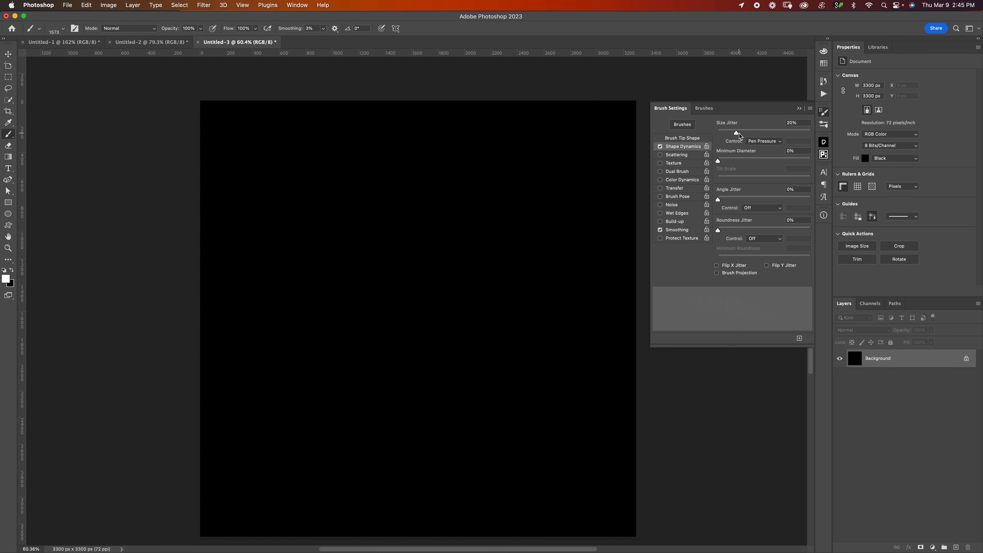
{"action": "left_click_drag", "start_coordinate": [738, 133], "coordinate": [750, 133]}
Step: Set the star brush's angle jitter to 38% controlled by Pen Pressure, and its roundness jitter to 24%
{"action": "left_click_drag", "start_coordinate": [718, 200], "coordinate": [747, 202]}
{"action": "left_click", "coordinate": [757, 208]}
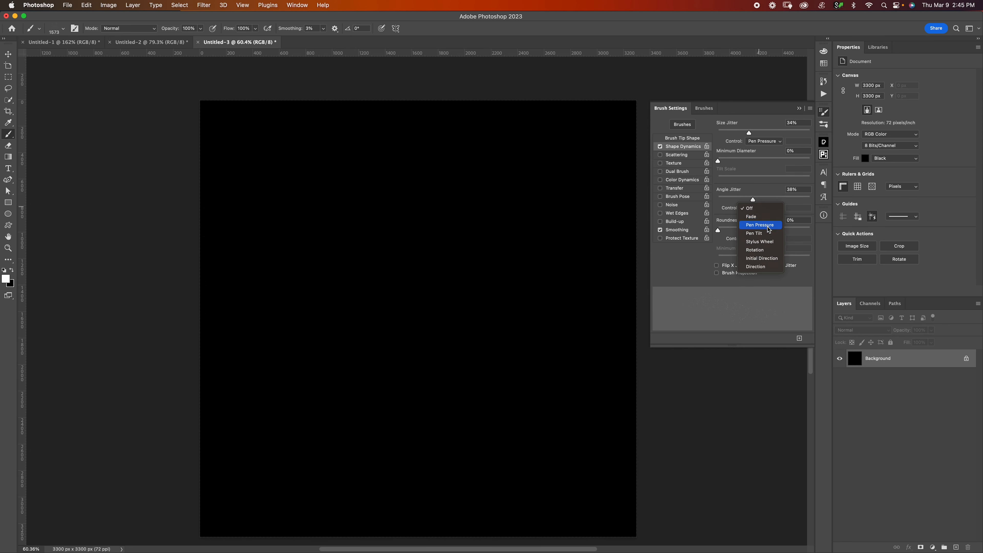
{"action": "left_click", "coordinate": [769, 226]}
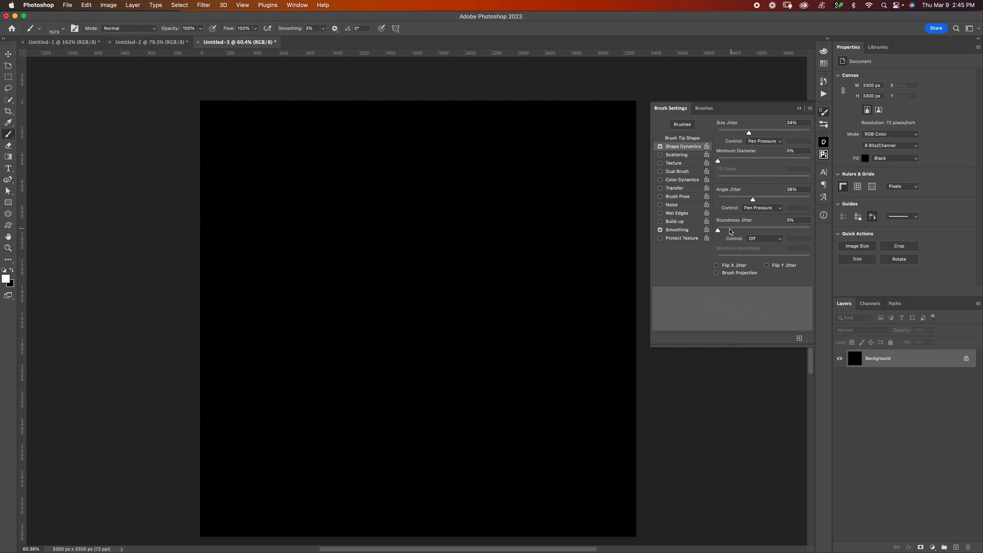
{"action": "left_click_drag", "start_coordinate": [719, 230], "coordinate": [740, 230]}
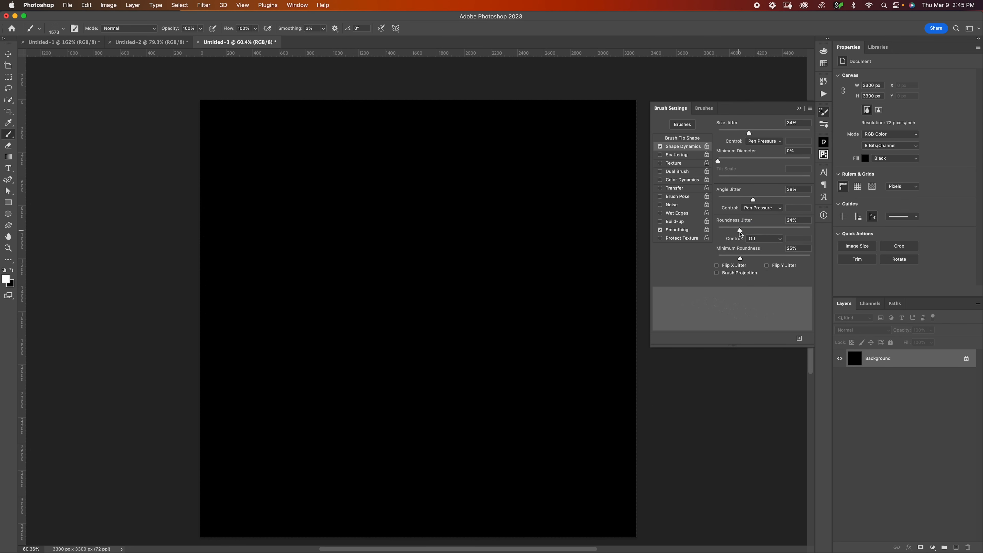
Step: Set the star brush's roundness jitter to 32% and enable Flip X Jitter and Flip Y Jitter
{"action": "left_click", "coordinate": [760, 241]}
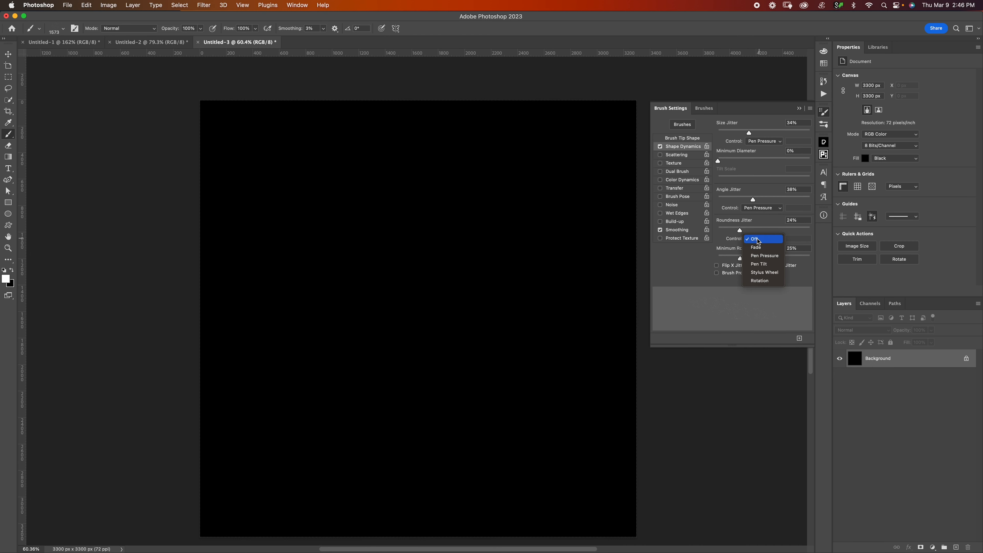
{"action": "left_click", "coordinate": [739, 230]}
{"action": "left_click_drag", "start_coordinate": [739, 230], "coordinate": [748, 230]}
{"action": "left_click", "coordinate": [739, 267]}
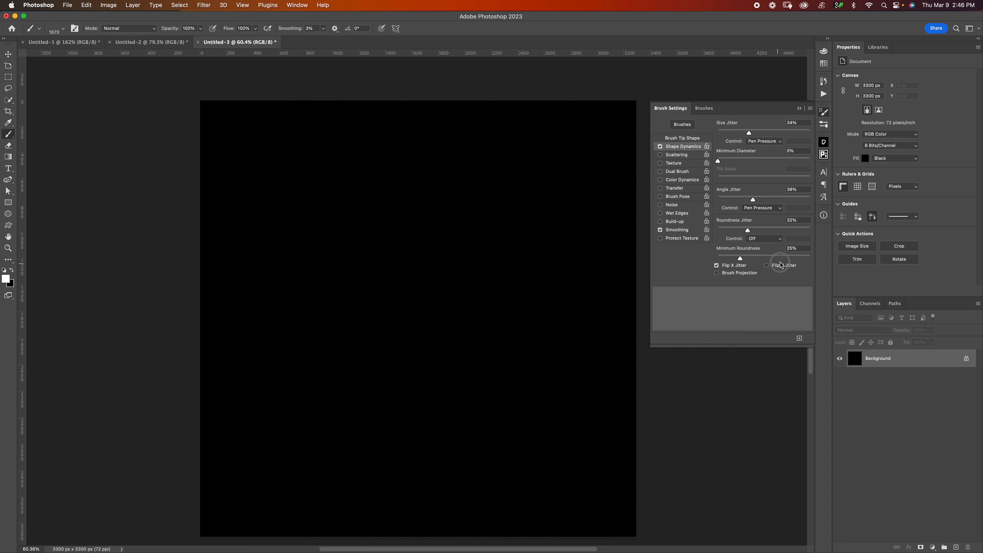
{"action": "left_click", "coordinate": [776, 267]}
Step: Enable Scattering for the star brush with 76% scatter and a count of 3, checking it with test stamps on the canvas
{"action": "left_click", "coordinate": [689, 155]}
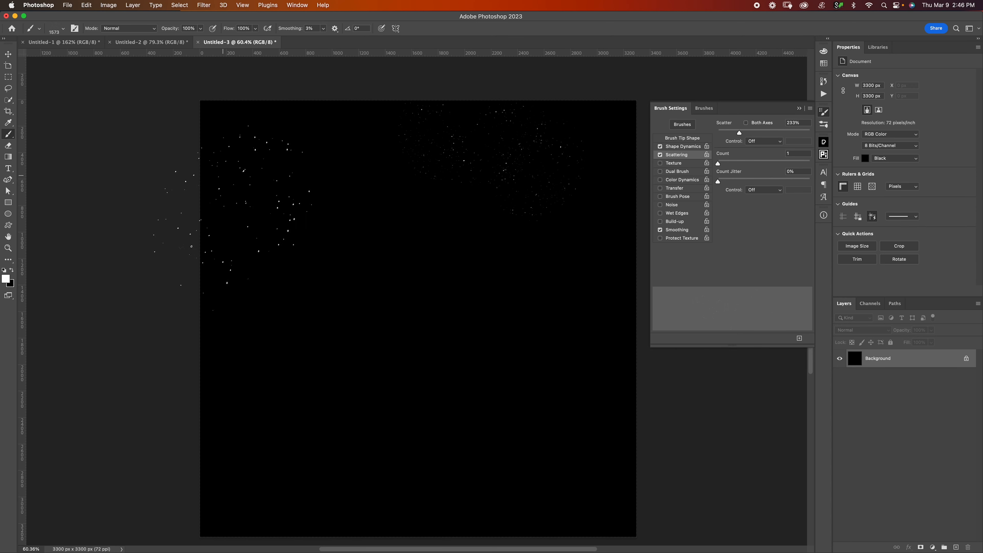
{"action": "key", "text": "super+z"}
{"action": "left_click_drag", "start_coordinate": [718, 163], "coordinate": [732, 164]}
{"action": "left_click_drag", "start_coordinate": [740, 133], "coordinate": [725, 132]}
{"action": "left_click", "coordinate": [481, 127]}
{"action": "key", "text": "z"}
{"action": "left_click_drag", "start_coordinate": [509, 303], "coordinate": [604, 244]}
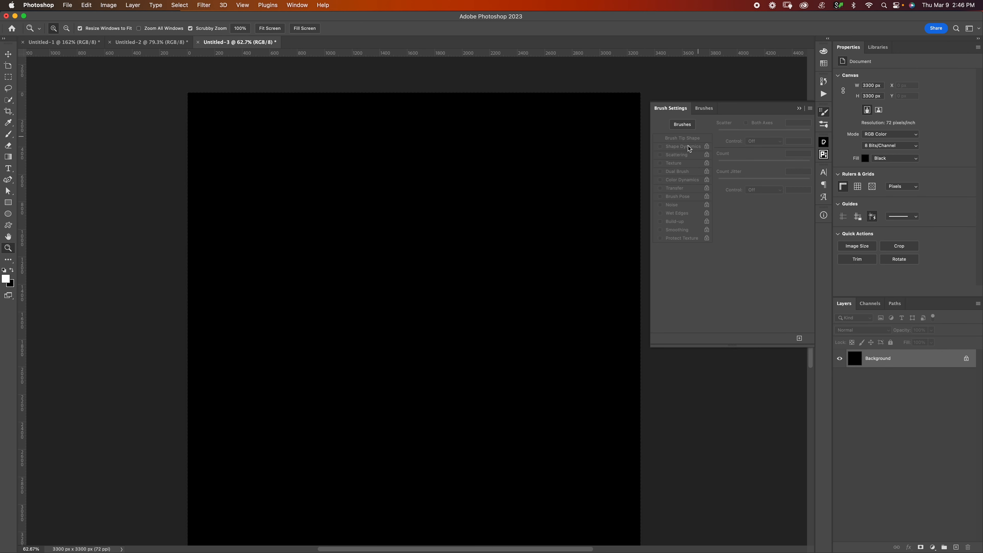
{"action": "key", "text": "b"}
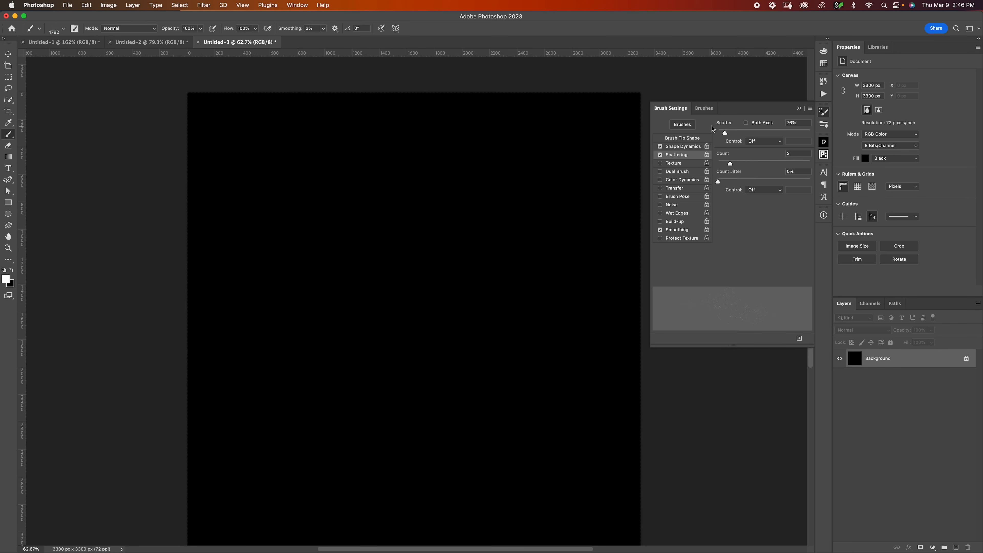
Step: Enable Color Dynamics for the star brush and test it with a stroke, refilling the canvas with black
{"action": "left_click", "coordinate": [692, 183]}
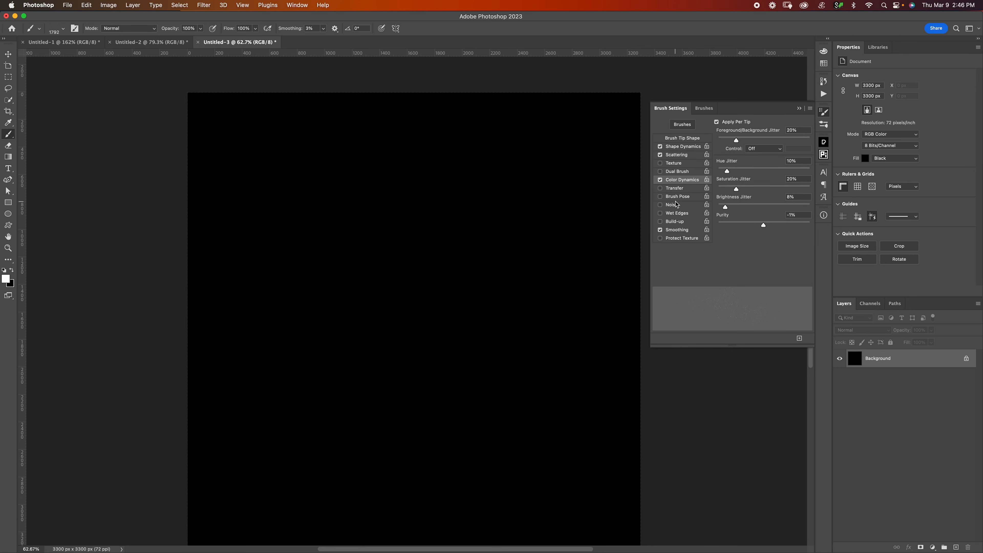
{"action": "left_click_drag", "start_coordinate": [504, 174], "coordinate": [276, 226]}
{"action": "key", "text": "super+BackSpace"}
Step: Set the star brush's size jitter to 25% and its angle jitter to 46%, and test it on the canvas
{"action": "left_click", "coordinate": [686, 138]}
{"action": "left_click", "coordinate": [691, 149]}
{"action": "left_click", "coordinate": [686, 138]}
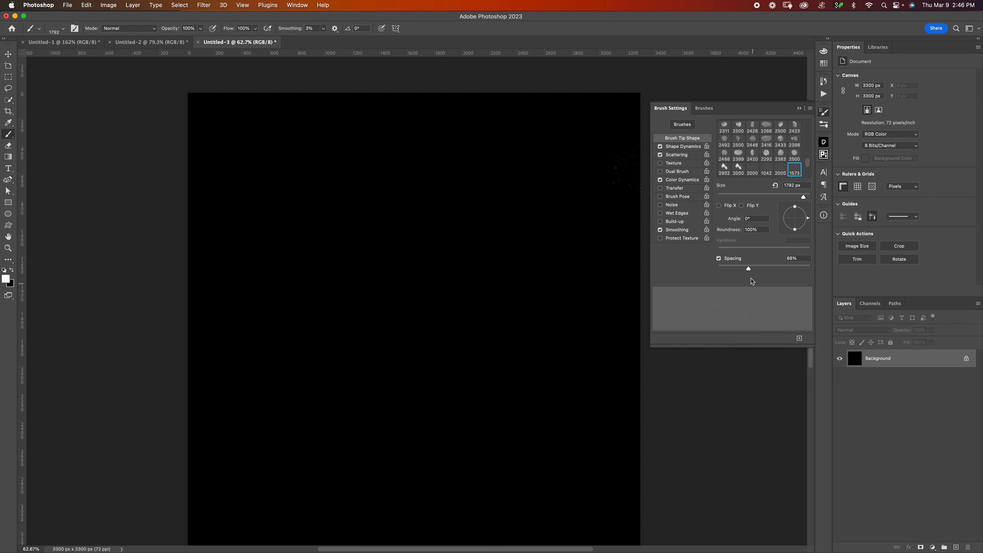
{"action": "left_click", "coordinate": [690, 147]}
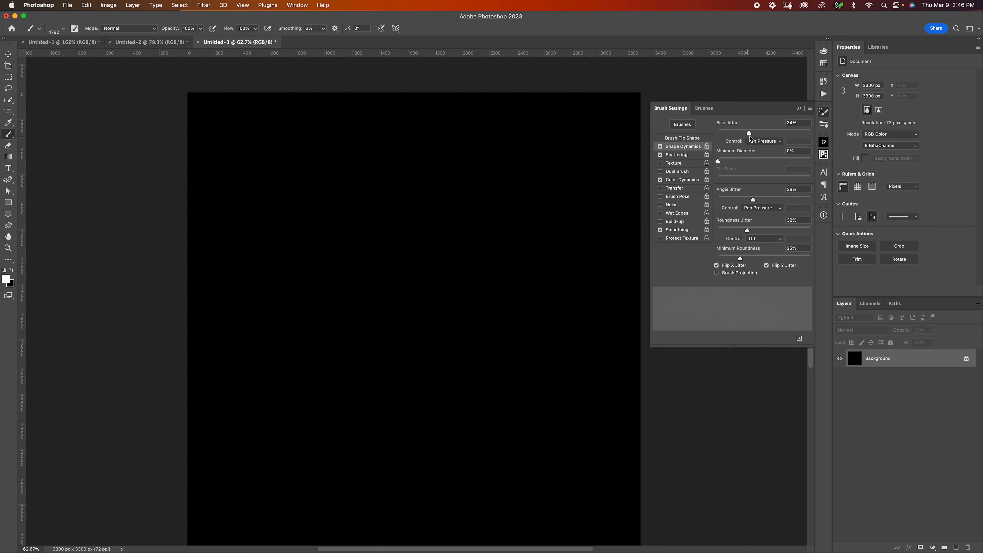
{"action": "left_click_drag", "start_coordinate": [749, 133], "coordinate": [740, 134]}
{"action": "left_click_drag", "start_coordinate": [753, 200], "coordinate": [761, 199]}
{"action": "key", "text": "ctrl+z"}
{"action": "left_click", "coordinate": [584, 220]}
Step: Save the tuned star brush as a new preset named Stars, with its tool settings included
{"action": "left_click", "coordinate": [800, 338]}
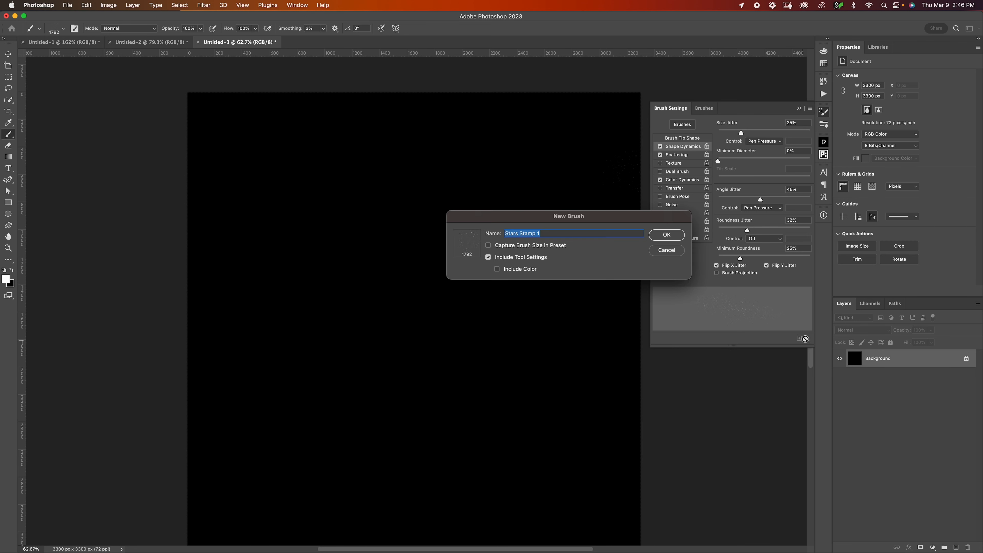
{"action": "type", "text": "Stars"}
{"action": "key", "text": "Return"}
Step: Refill the Background layer with solid black to clear the test stars
{"action": "key", "text": "alt+BackSpace"}
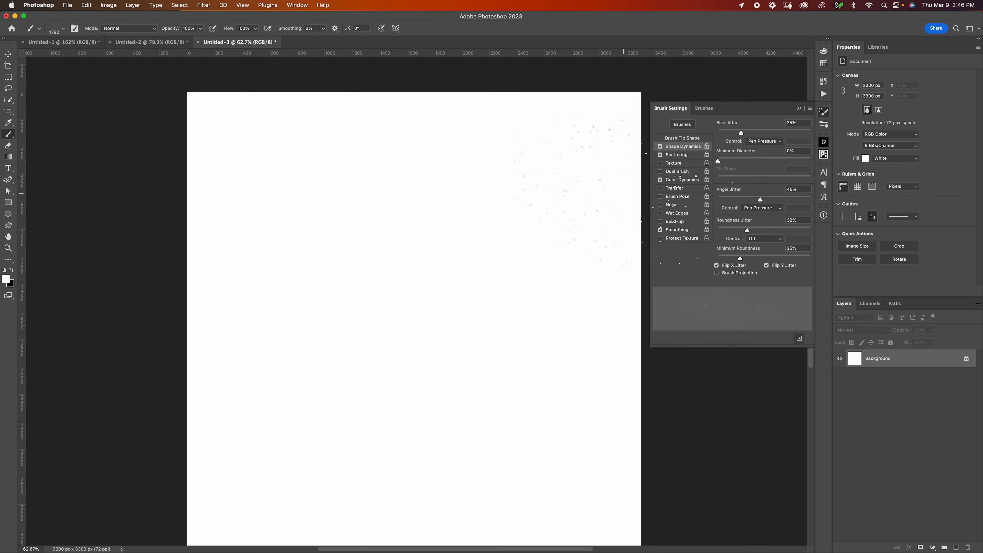
{"action": "key", "text": "super+BackSpace"}
{"action": "key", "text": "z"}
{"action": "mouse_move", "coordinate": [503, 288]}
{"action": "left_mouse_down"}
{"action": "mouse_move", "coordinate": [468, 287]}
{"action": "mouse_move", "coordinate": [450, 250]}
{"action": "mouse_move", "coordinate": [492, 232]}
{"action": "mouse_move", "coordinate": [465, 256]}
{"action": "mouse_move", "coordinate": [522, 281]}
{"action": "left_mouse_up"}
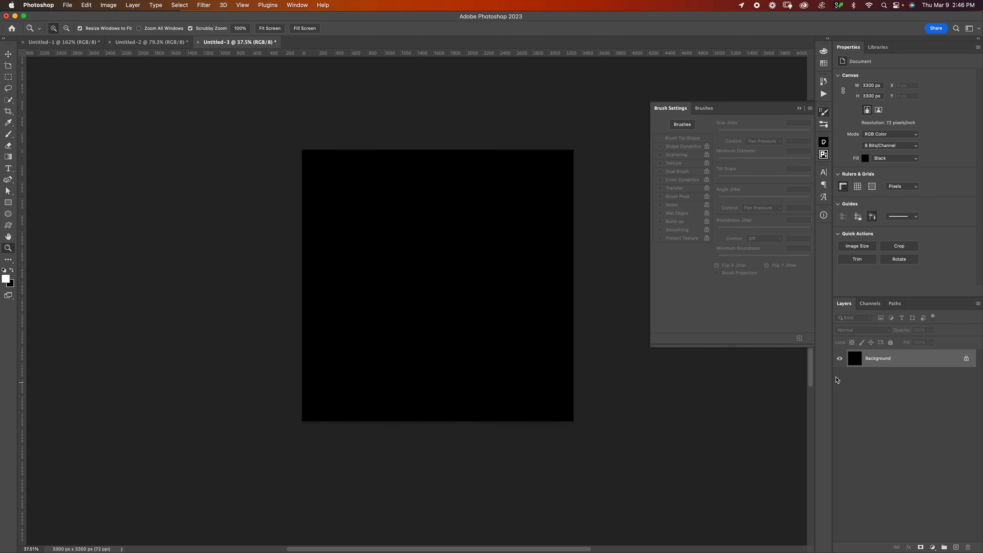
Step: Set the foreground color to blue 516ce2, keeping white as the background color
{"action": "key", "text": "x"}
{"action": "left_click", "coordinate": [8, 279]}
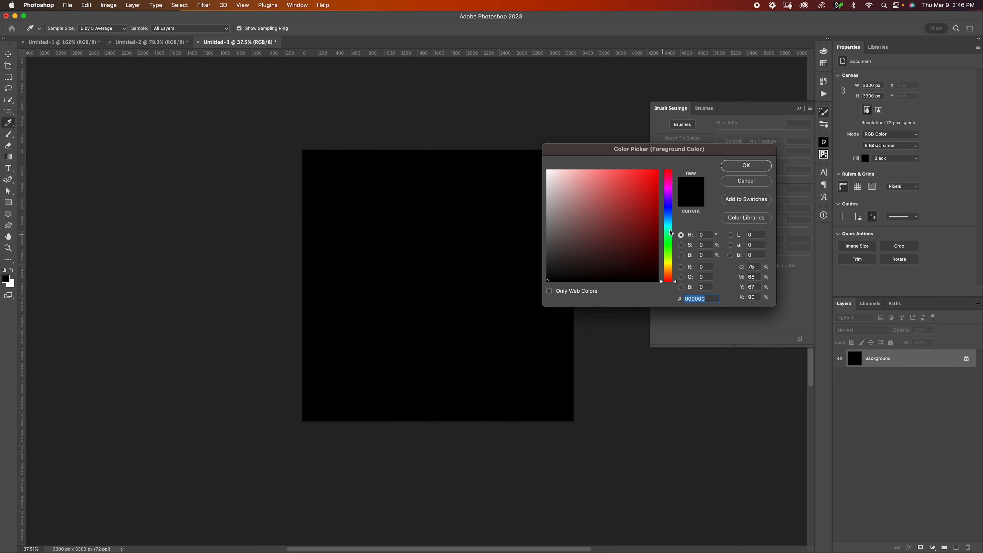
{"action": "left_click_drag", "start_coordinate": [672, 226], "coordinate": [672, 210]}
{"action": "left_click", "coordinate": [639, 185]}
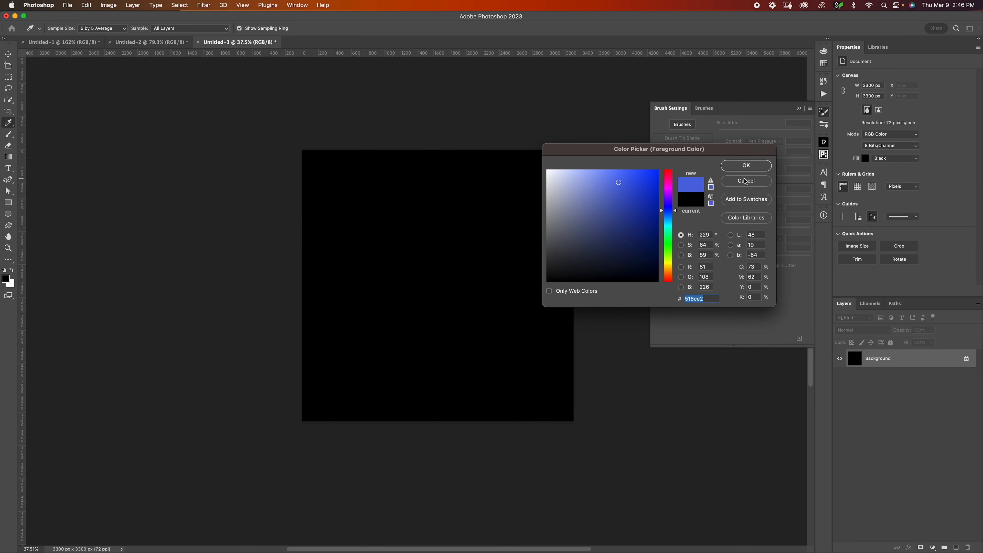
{"action": "left_click", "coordinate": [745, 166]}
Step: Add a linear 90° blue Gradient Fill layer above the Background and shift its gradient down toward the canvas's lower edge
{"action": "left_click", "coordinate": [932, 547]}
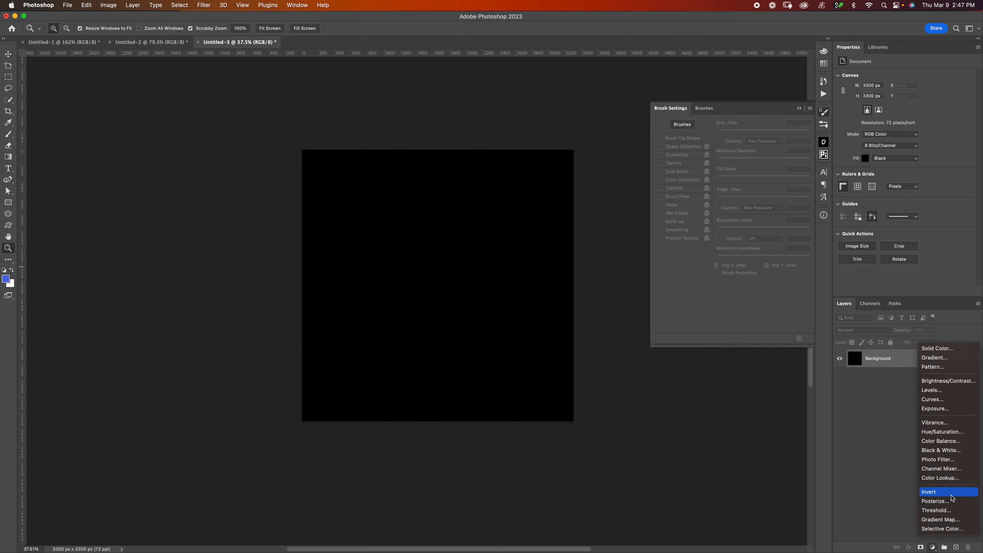
{"action": "left_click", "coordinate": [956, 358]}
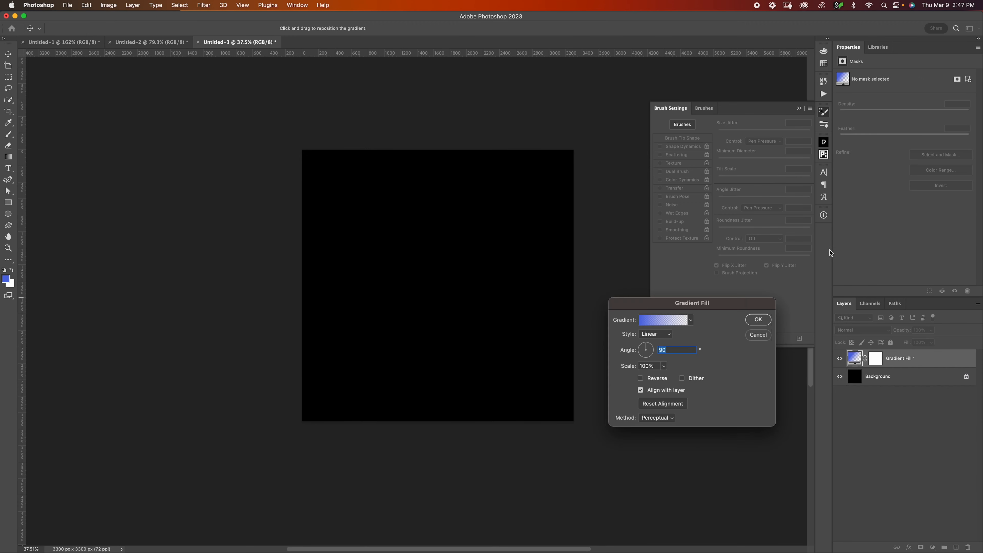
{"action": "left_click", "coordinate": [759, 320]}
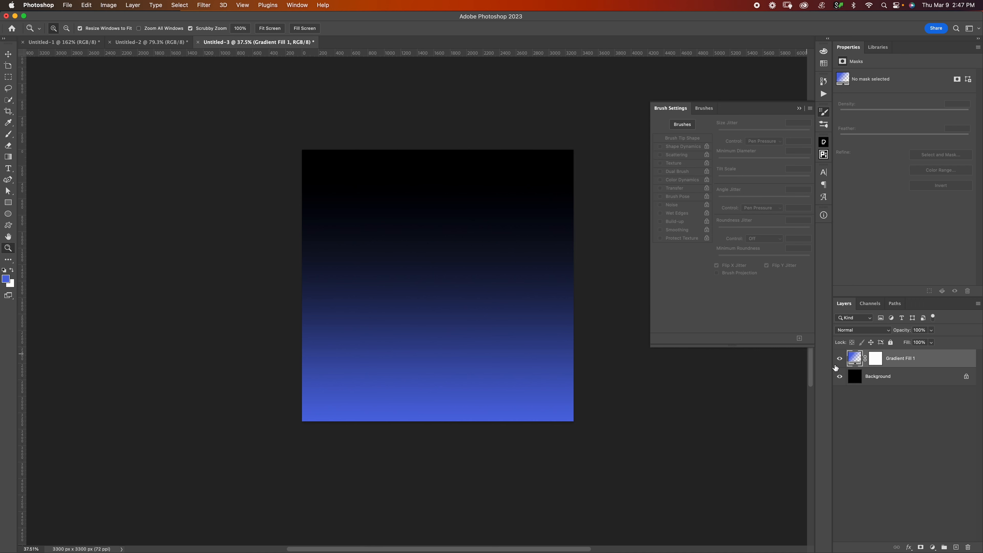
{"action": "double_click", "coordinate": [855, 358]}
{"action": "left_click_drag", "start_coordinate": [473, 286], "coordinate": [486, 386]}
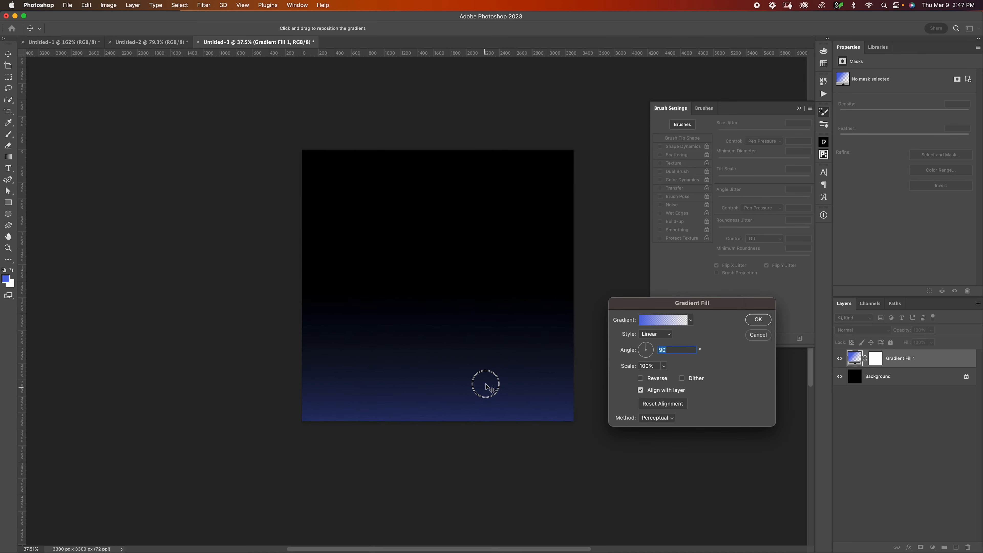
{"action": "left_click", "coordinate": [758, 320]}
Step: Create a new layer above the gradient and try a white star stroke across it with the brush enlarged to 2142 px
{"action": "left_click", "coordinate": [956, 547]}
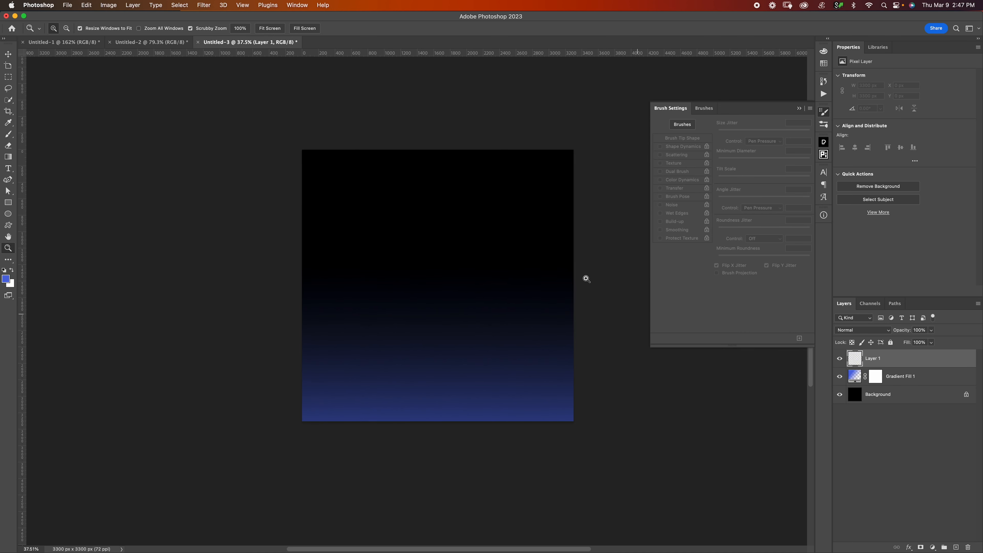
{"action": "key", "text": "b"}
{"action": "key", "text": "bracketright"}
{"action": "key", "text": "bracketright"}
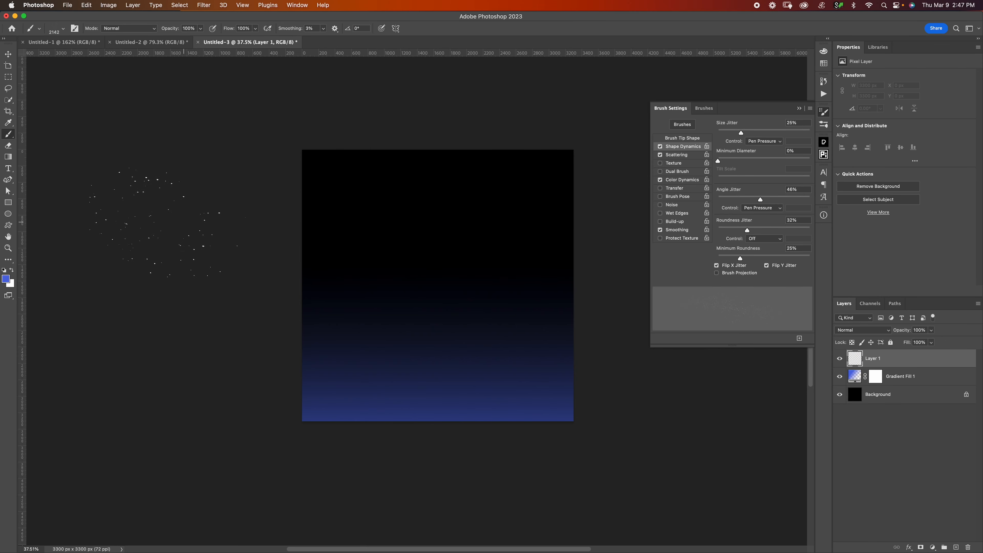
{"action": "key", "text": "x"}
{"action": "left_click_drag", "start_coordinate": [697, 241], "coordinate": [242, 383]}
{"action": "key", "text": "super+z"}
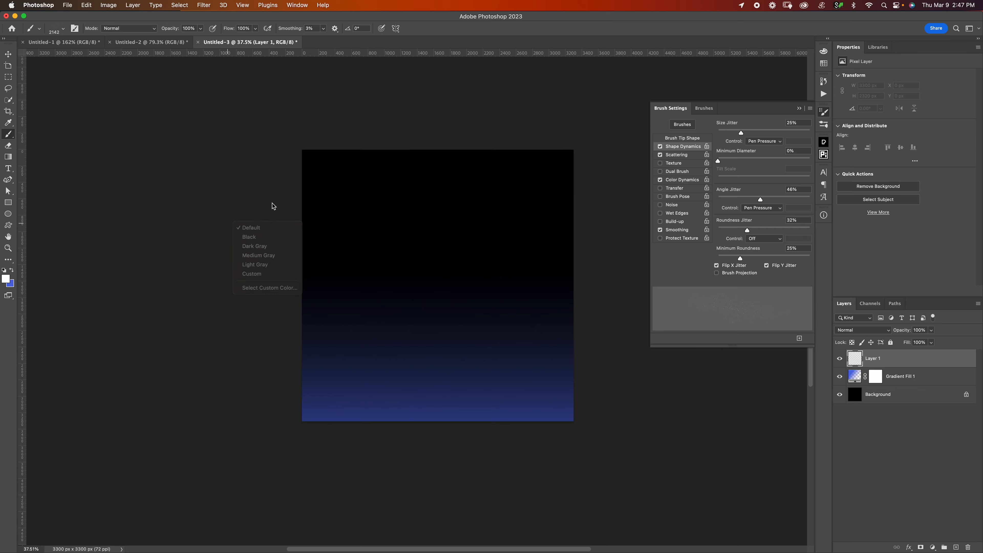
Step: Enlarge the star brush further and paint white stars across the upper part of the night sky
{"action": "key", "text": "bracketright"}
{"action": "key", "text": "bracketright"}
{"action": "key", "text": "bracketright"}
{"action": "key", "text": "bracketright"}
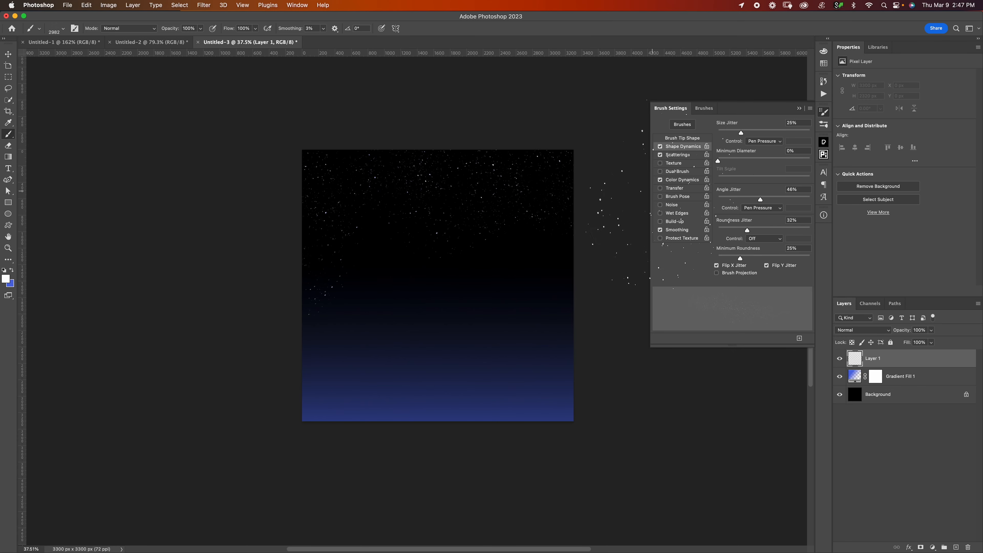
{"action": "left_click_drag", "start_coordinate": [620, 217], "coordinate": [240, 271]}
{"action": "key", "text": "super+z"}
Step: Reduce the star brush to about 1215 px and add smaller stars where the black sky meets the blue
{"action": "key", "text": "z"}
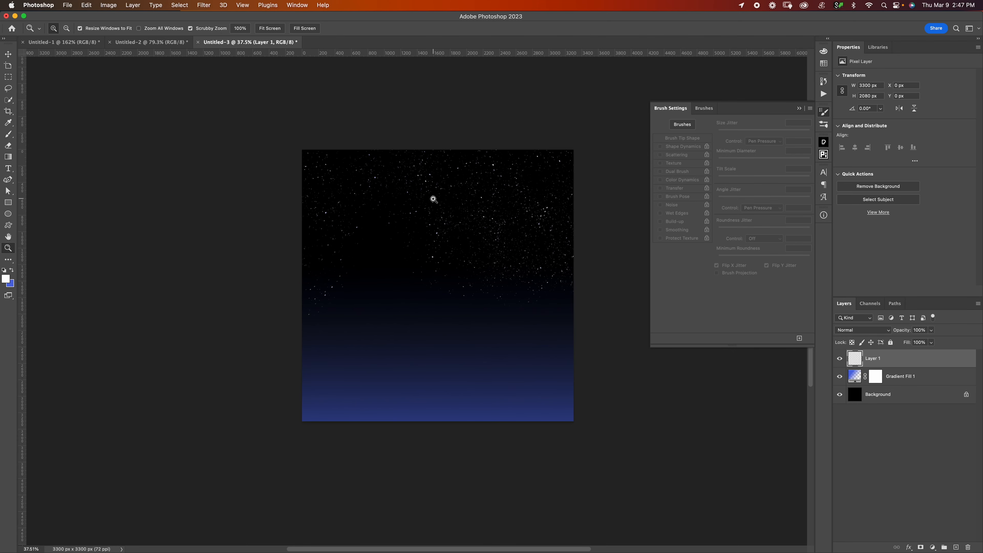
{"action": "key", "text": "b"}
{"action": "left_click_drag", "start_coordinate": [449, 199], "coordinate": [301, 224]}
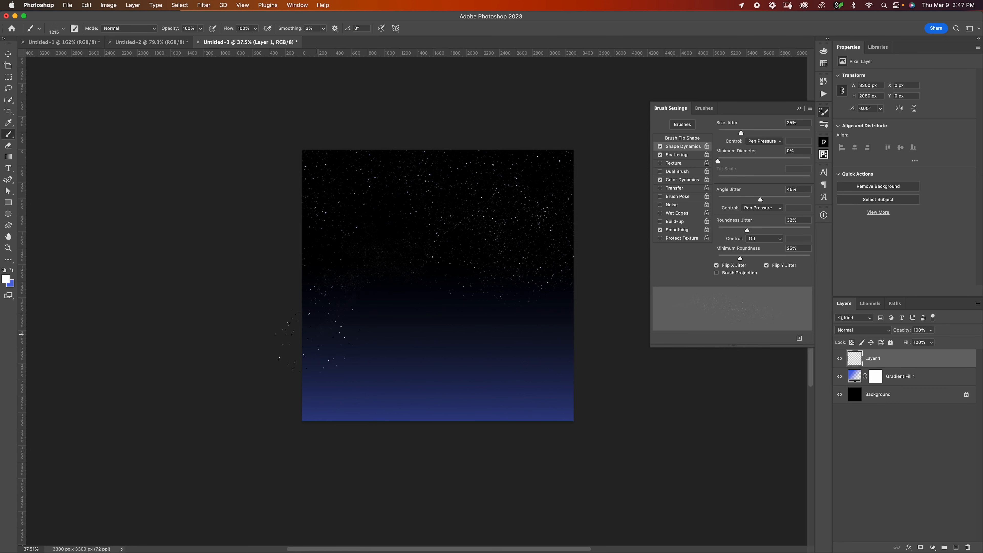
{"action": "left_click_drag", "start_coordinate": [407, 294], "coordinate": [435, 286]}
{"action": "key", "text": "super+z"}
{"action": "key", "text": "super+z"}
{"action": "left_click", "coordinate": [387, 214]}
{"action": "key", "text": "super+z"}
{"action": "left_click", "coordinate": [530, 302]}
{"action": "key", "text": "z"}
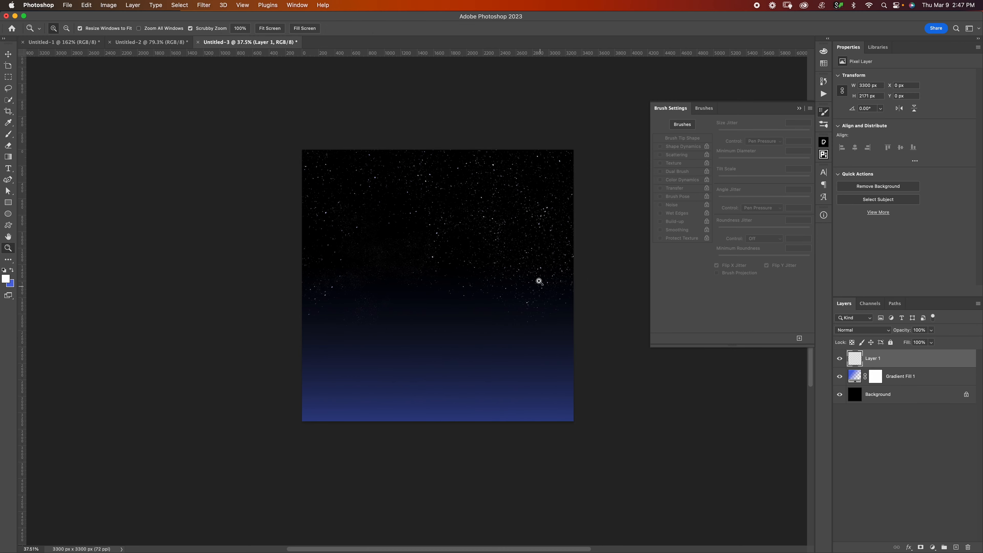
Step: Undo the oversized star stamp near the canvas's right edge and extend small, faint stars into the blue lower sky
{"action": "mouse_move", "coordinate": [538, 282]}
{"action": "left_mouse_down"}
{"action": "mouse_move", "coordinate": [501, 268]}
{"action": "mouse_move", "coordinate": [536, 274]}
{"action": "left_mouse_up"}
{"action": "key", "text": "b"}
{"action": "left_click", "coordinate": [553, 317]}
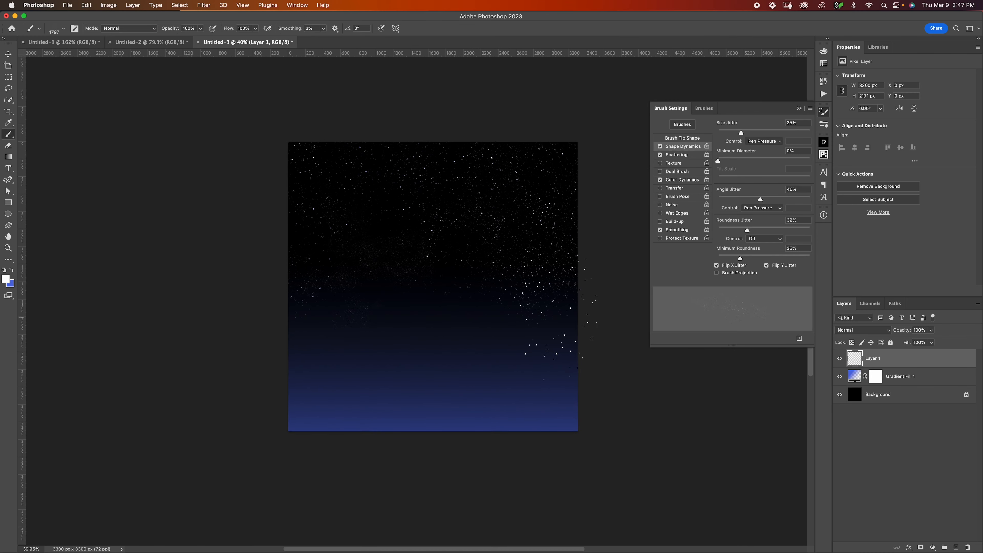
{"action": "key", "text": "super+z"}
{"action": "left_click_drag", "start_coordinate": [177, 34], "coordinate": [155, 33]}
{"action": "key", "text": "z"}
{"action": "mouse_move", "coordinate": [453, 318]}
{"action": "left_mouse_down"}
{"action": "mouse_move", "coordinate": [433, 318]}
{"action": "mouse_move", "coordinate": [558, 325]}
{"action": "mouse_move", "coordinate": [579, 311]}
{"action": "left_mouse_up"}
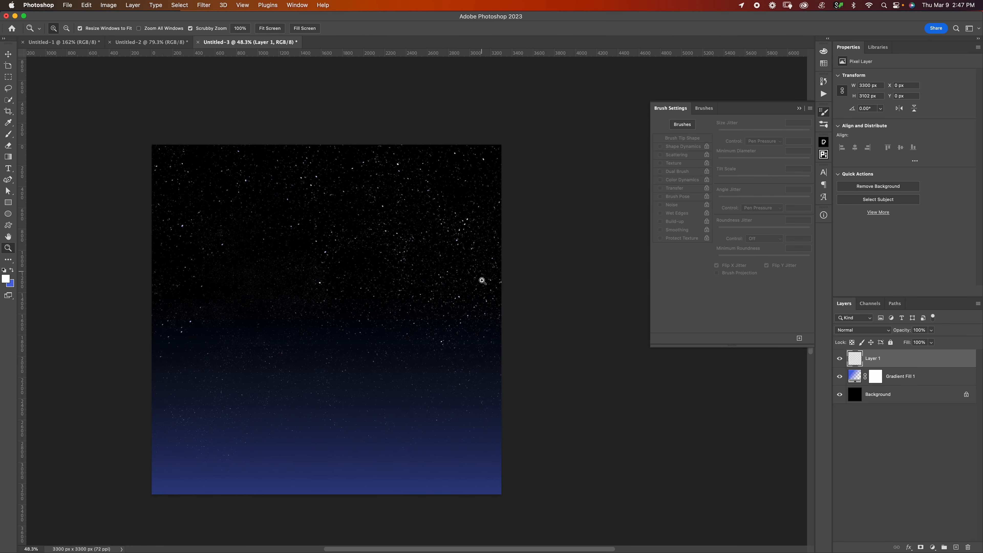
{"action": "left_click_drag", "start_coordinate": [451, 268], "coordinate": [471, 267]}
Step: Review the saved custom brushes in the preset list, from Stars and Stars Stamp to Spatter and Spatter Brush Stamp
{"action": "left_click", "coordinate": [704, 108]}
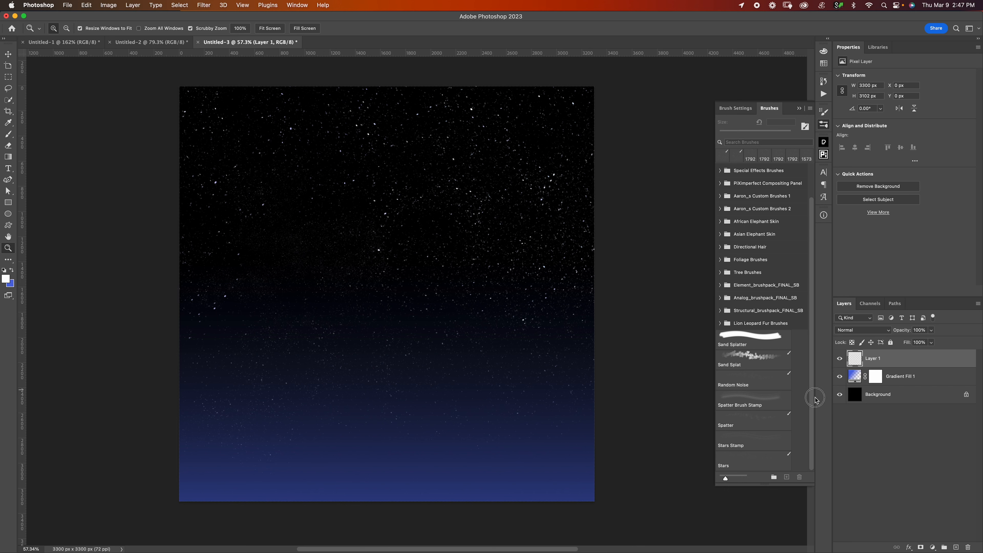
{"action": "left_click", "coordinate": [750, 459]}
{"action": "left_click", "coordinate": [758, 442]}
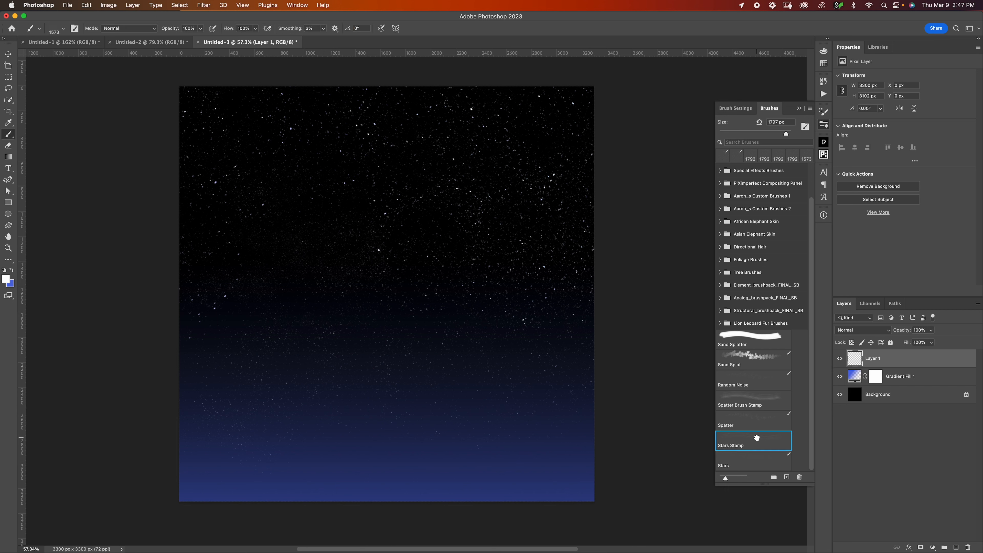
{"action": "left_click", "coordinate": [763, 422]}
{"action": "left_click", "coordinate": [766, 401]}
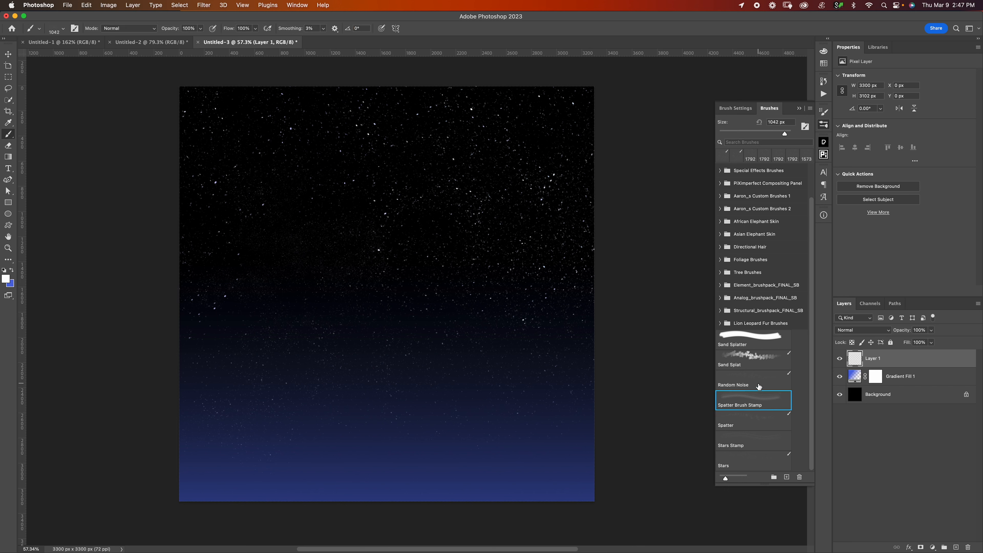